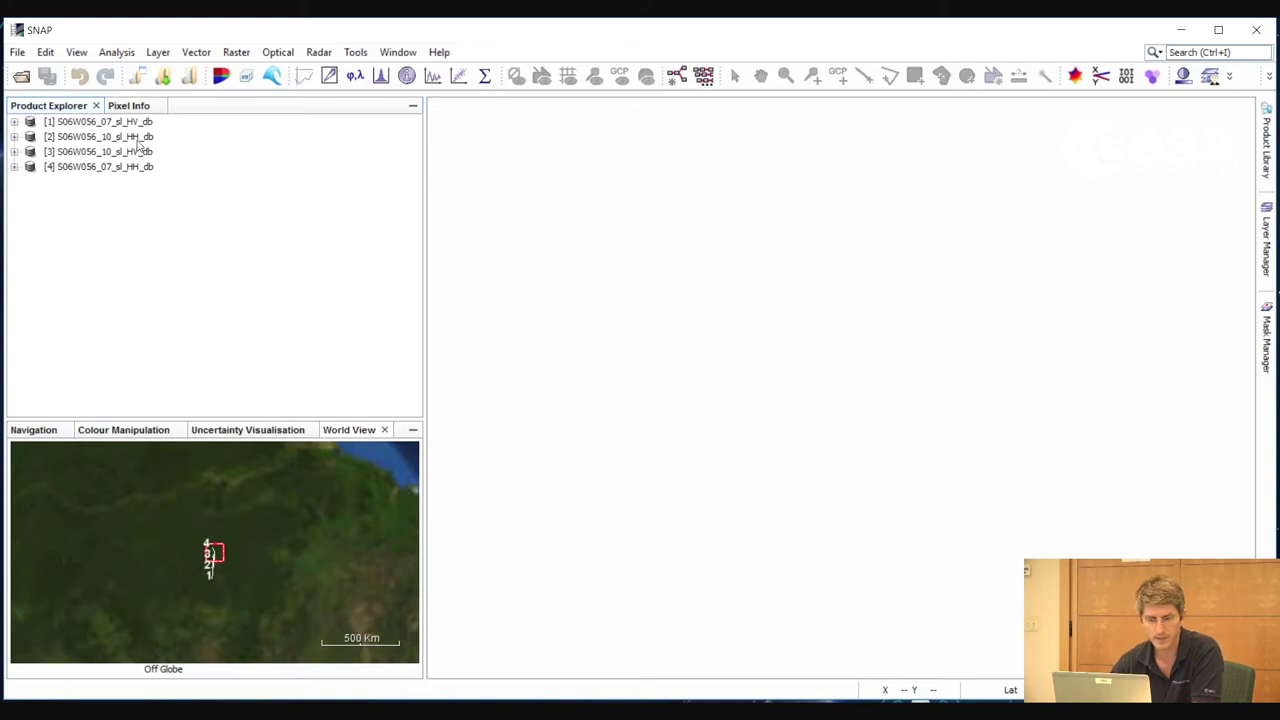
# - Expand product [1] S06W056_07_sl_HV_db to list its Metadata, Vector Data and Bands
pyautogui.click(14, 121)
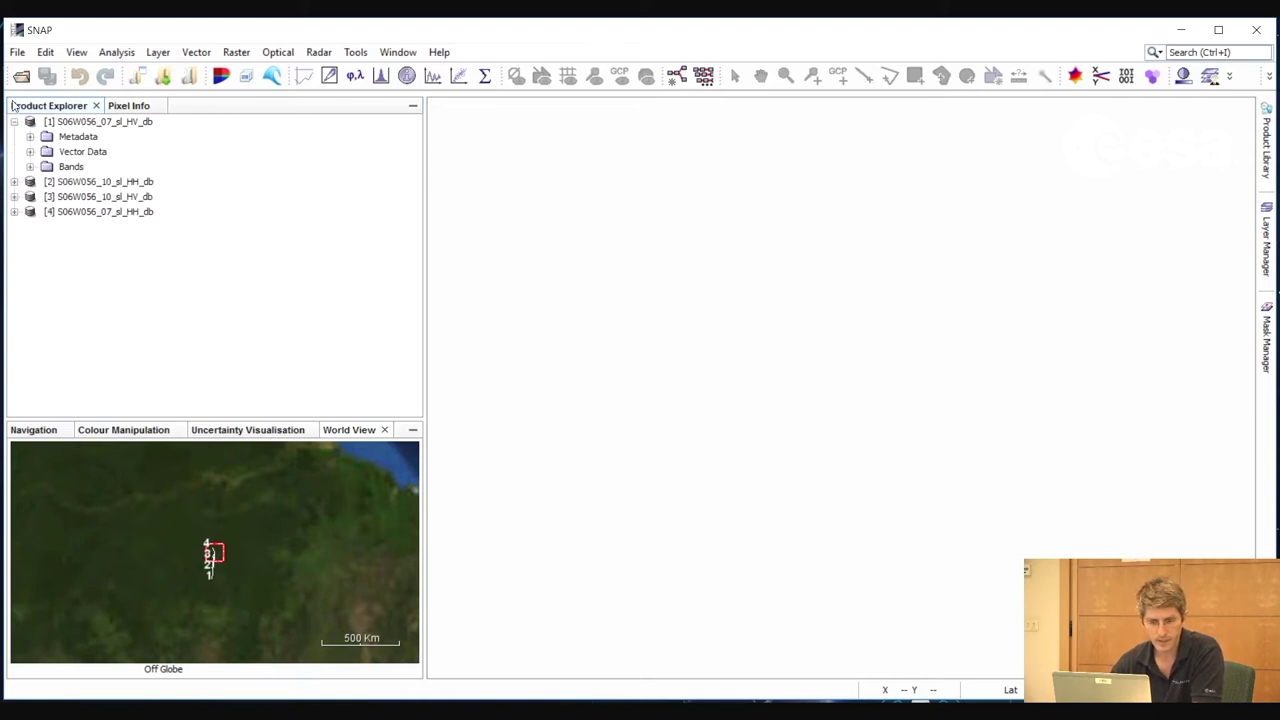
# - Open band_1 of S06W056_07_sl_HV_db and of S06W056_07_sl_HH_db as two image views
pyautogui.click(30, 166)
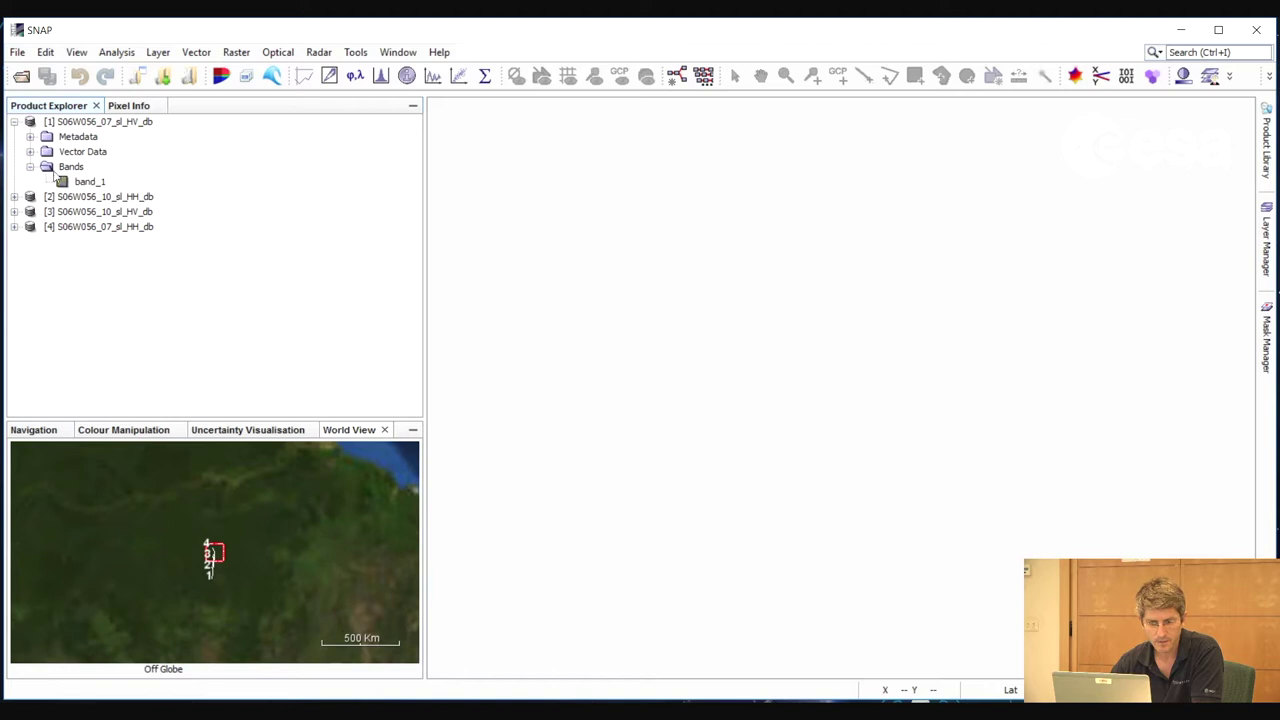
pyautogui.doubleClick(88, 182)
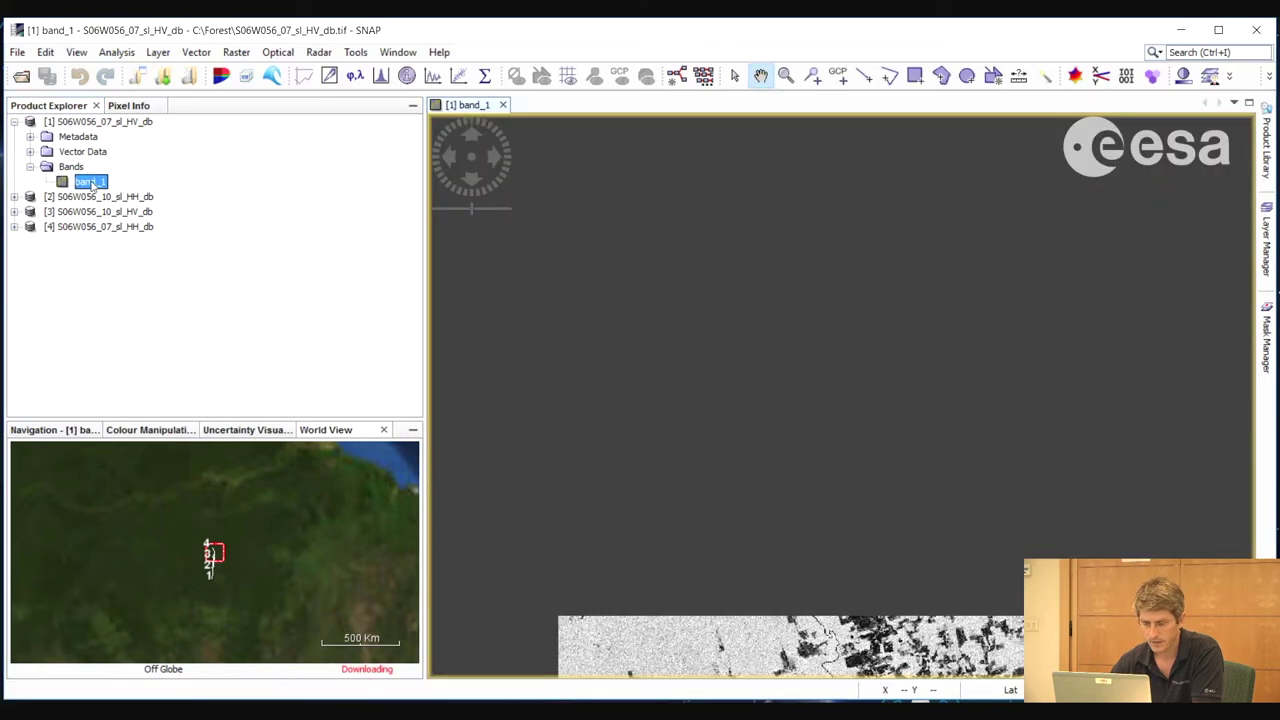
pyautogui.click(14, 197)
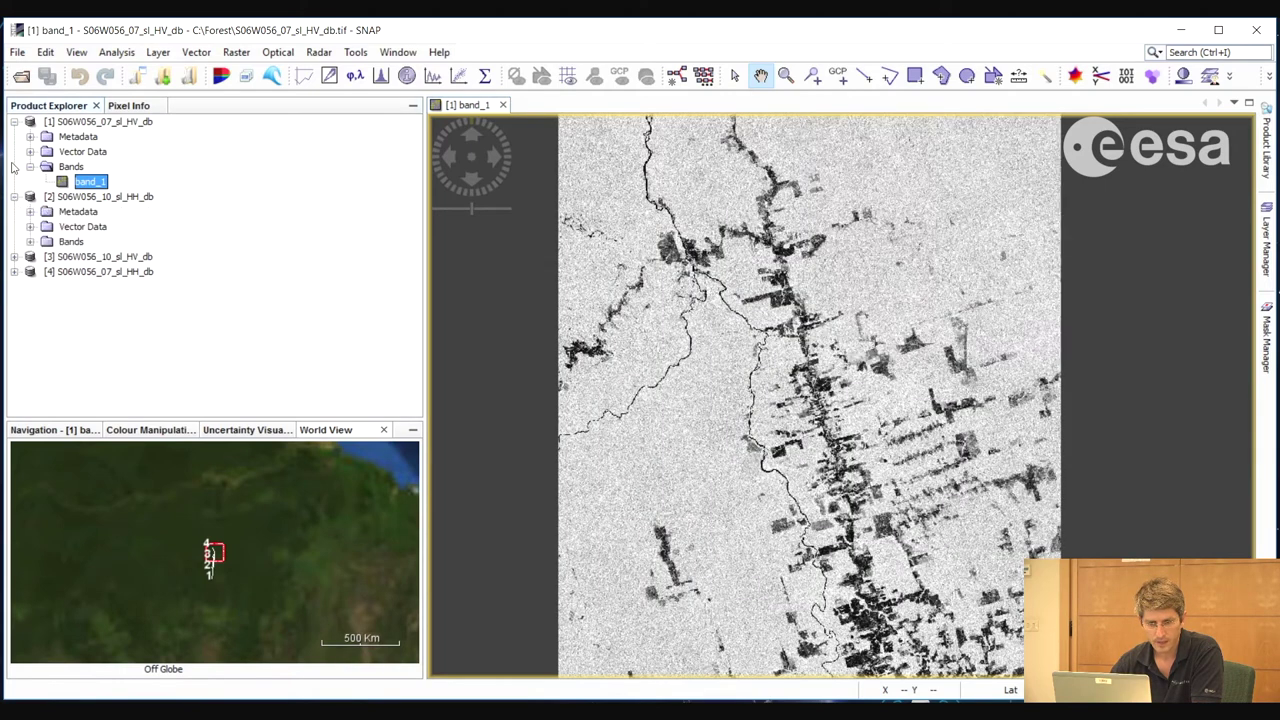
pyautogui.click(14, 197)
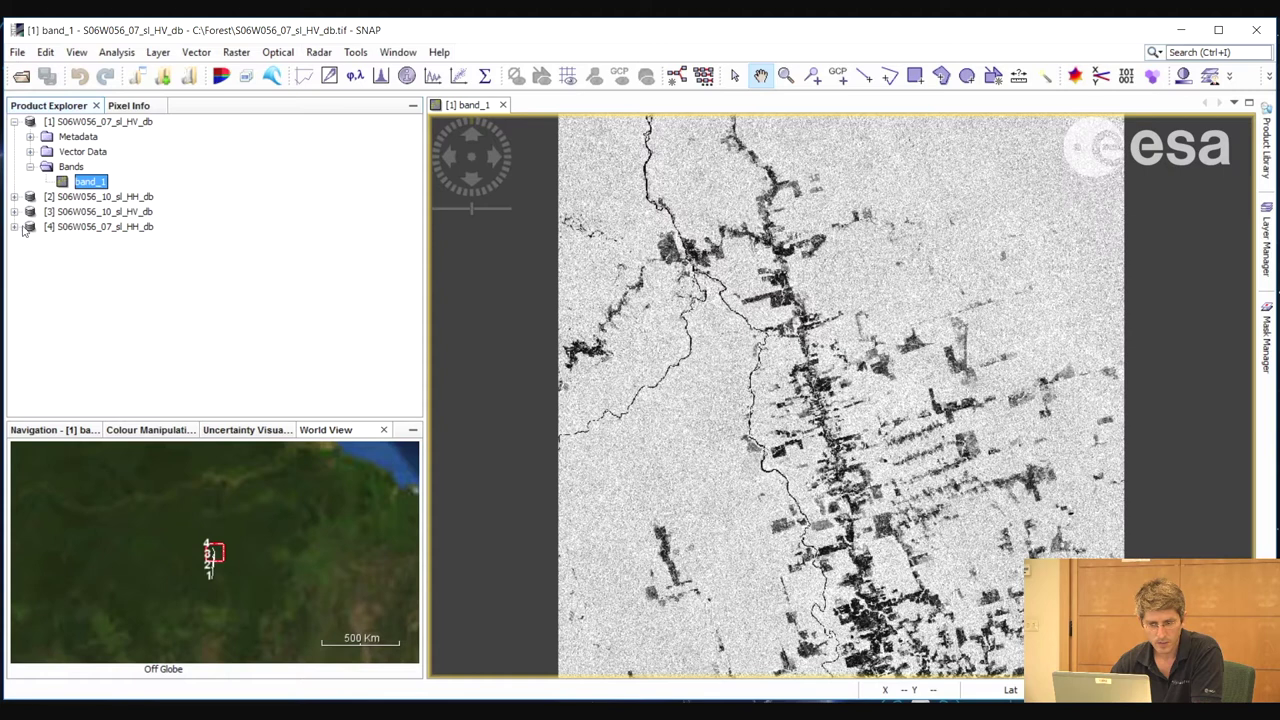
pyautogui.click(14, 227)
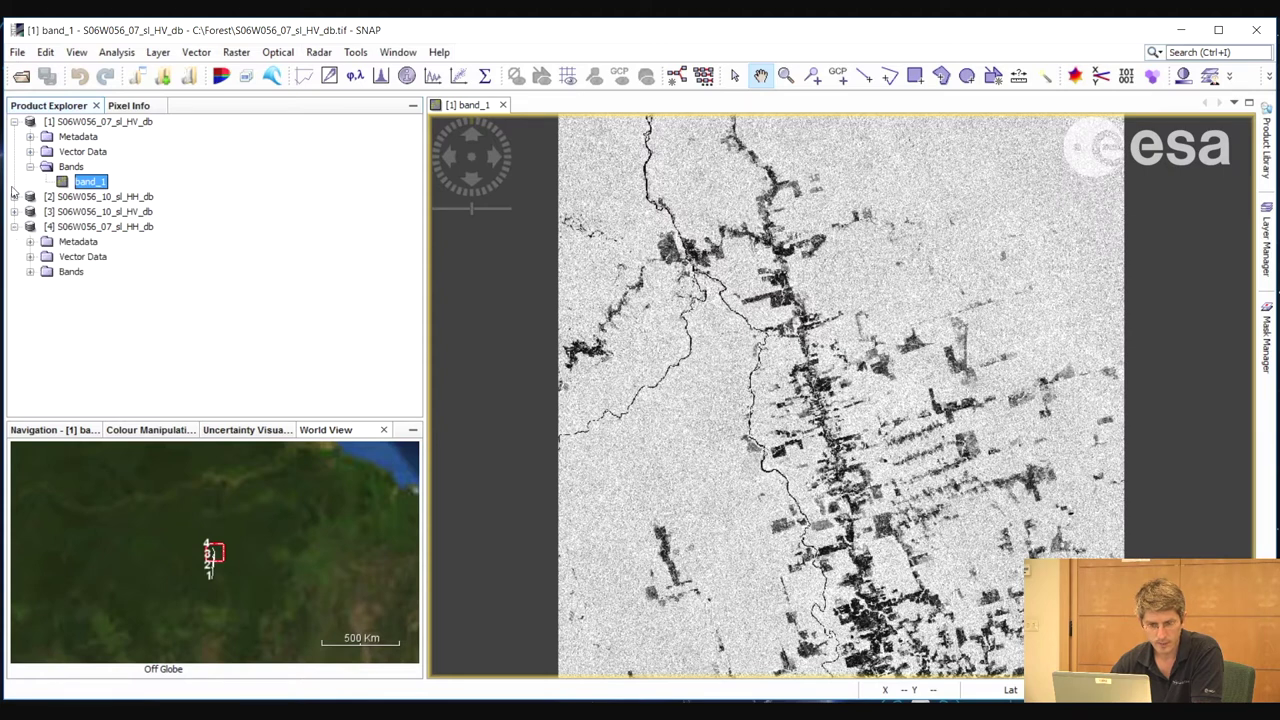
pyautogui.click(31, 275)
pyautogui.doubleClick(88, 287)
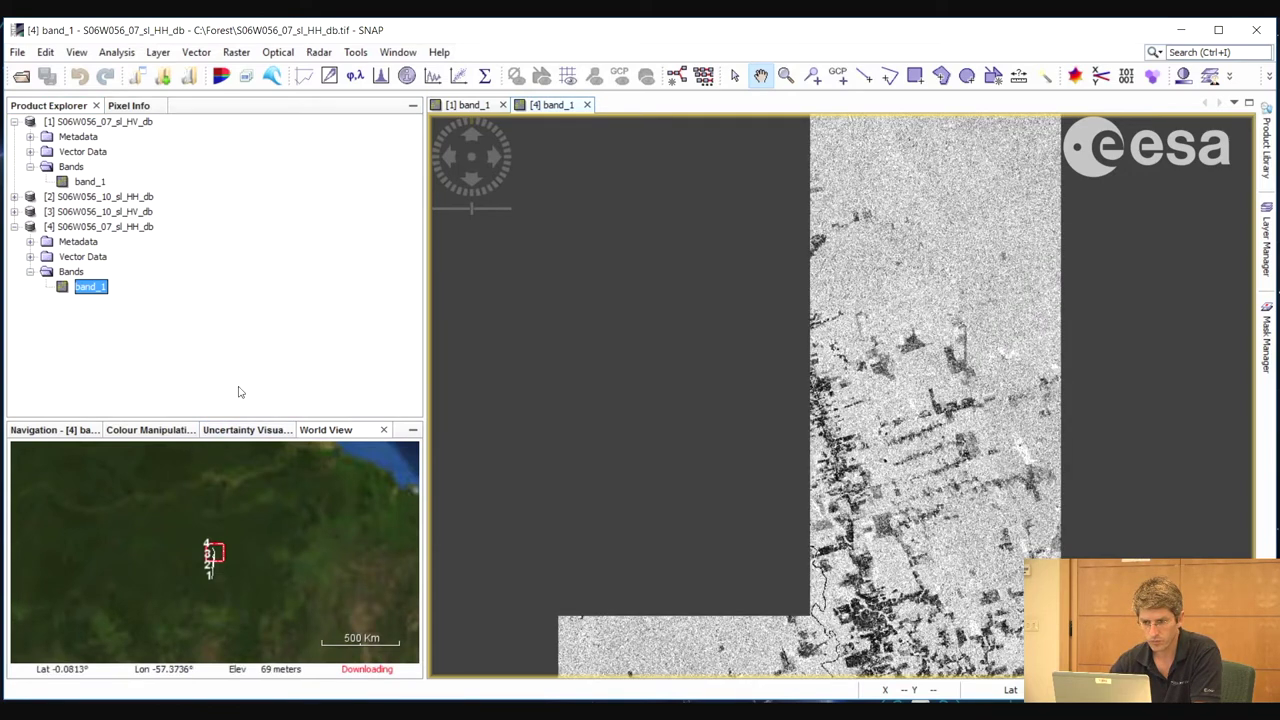
# - Tile the two band_1 views vertically and link their views and cursor in Navigation
pyautogui.click(396, 54)
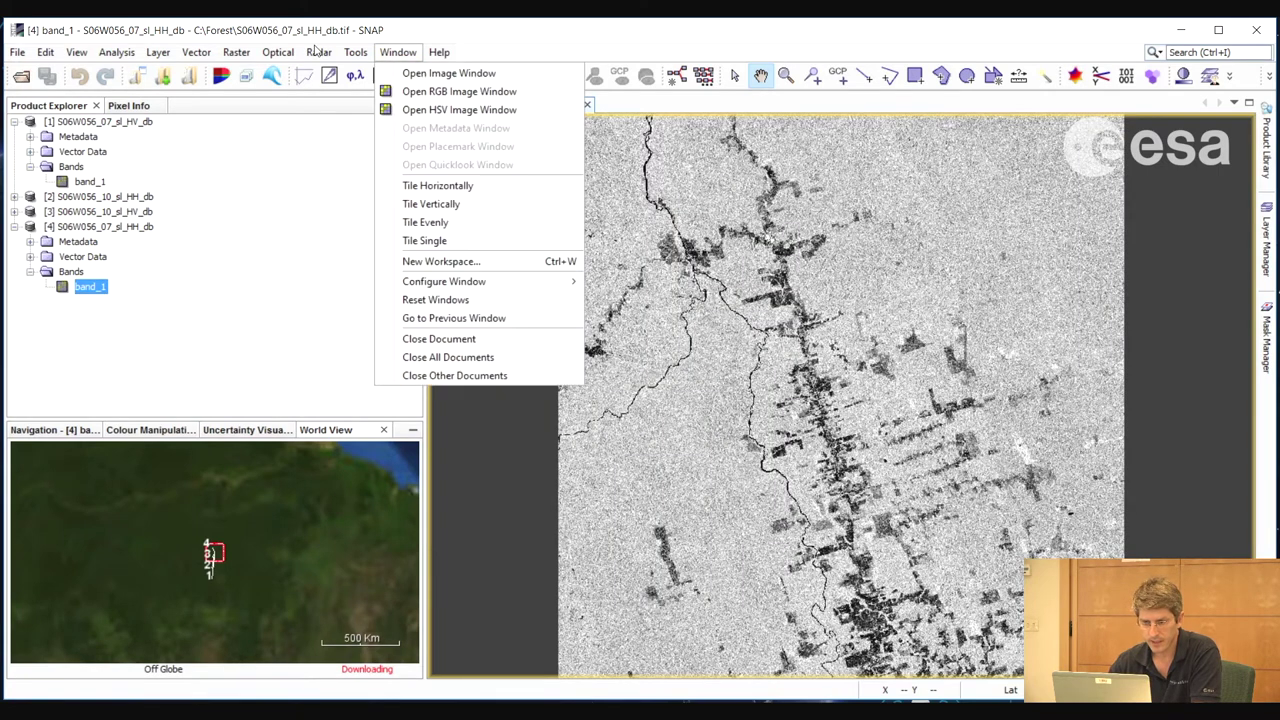
pyautogui.click(440, 223)
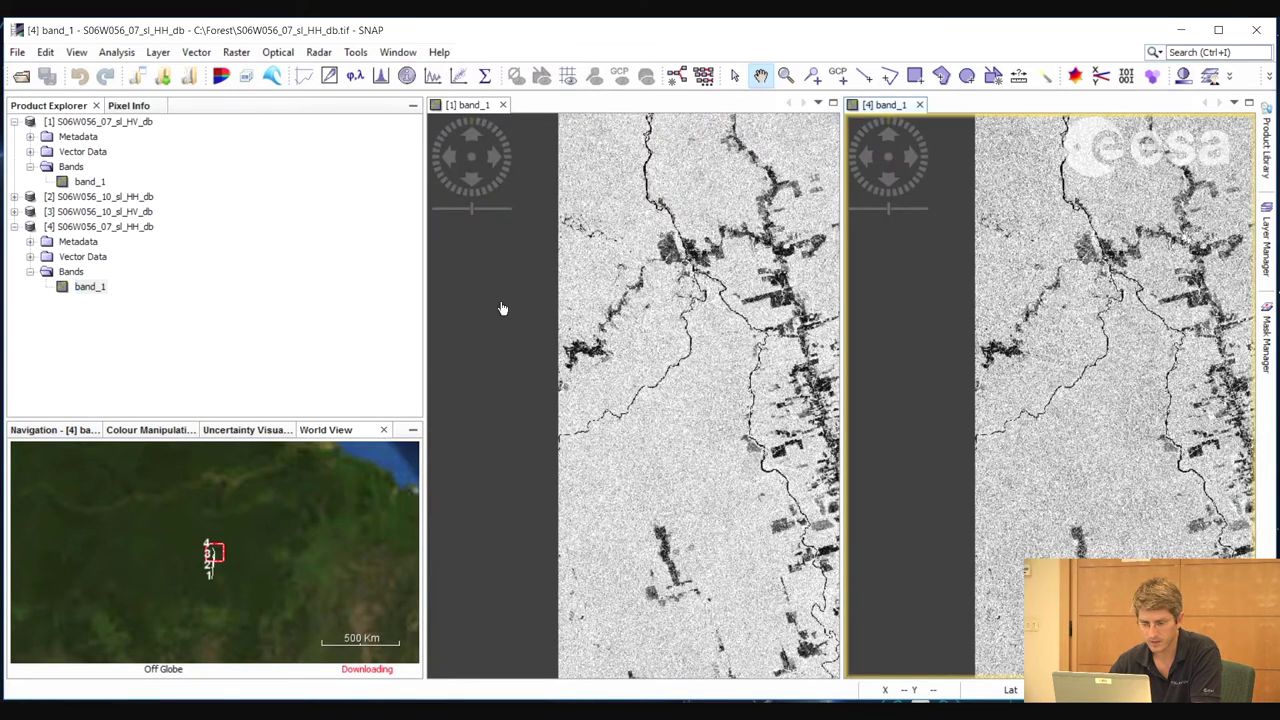
pyautogui.click(48, 430)
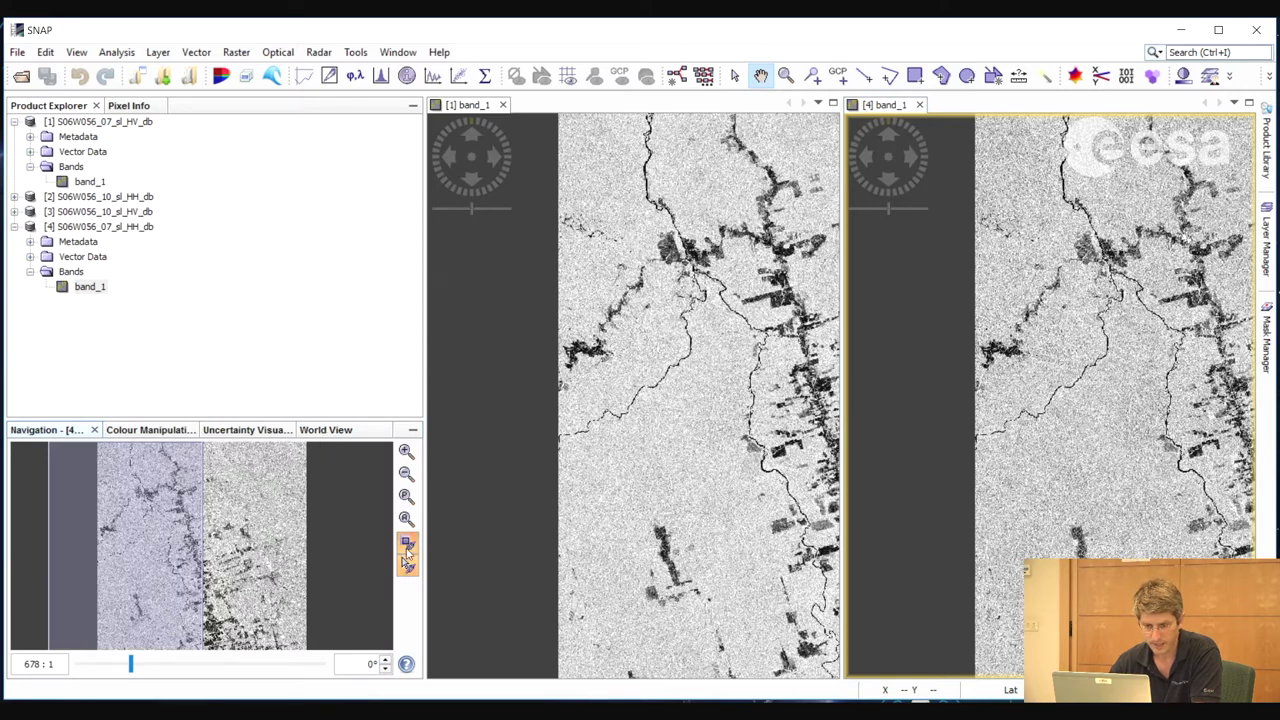
pyautogui.click(407, 563)
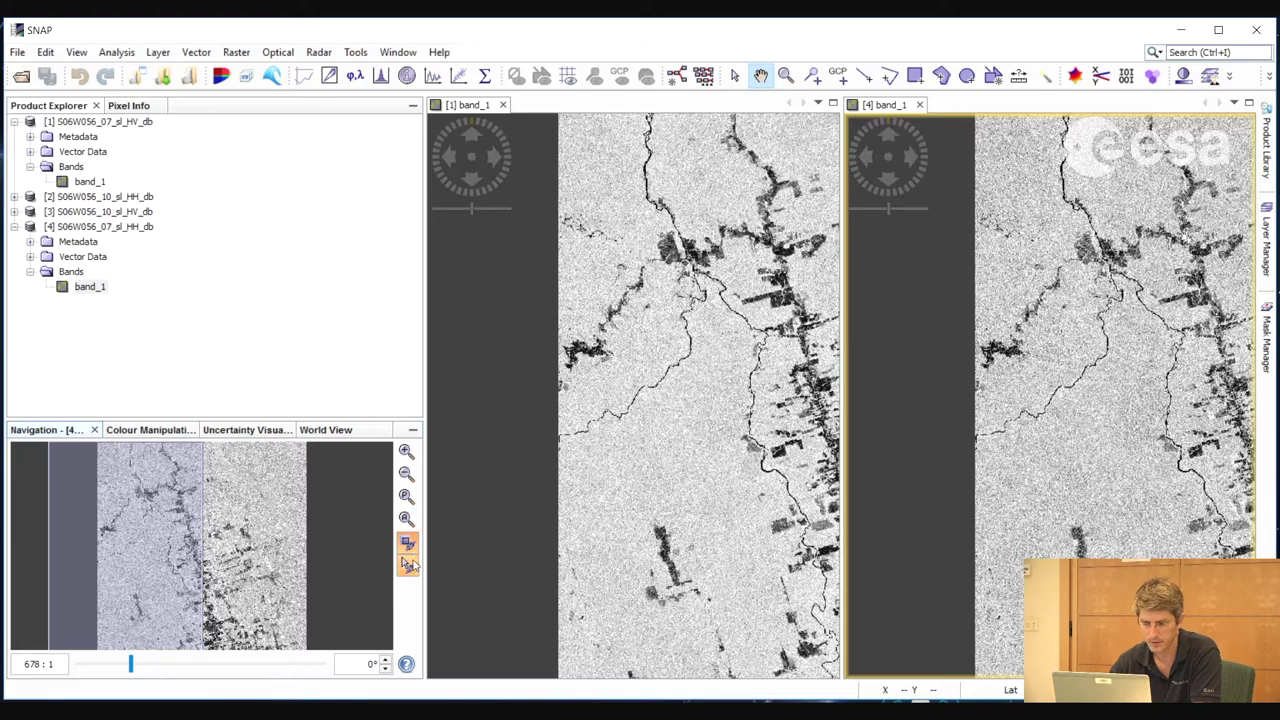
# - Pan and zoom the linked images to frame the forest clearings
pyautogui.moveTo(715, 352); pyautogui.dragTo(543, 337)
pyautogui.scroll(-1, 686, 372)
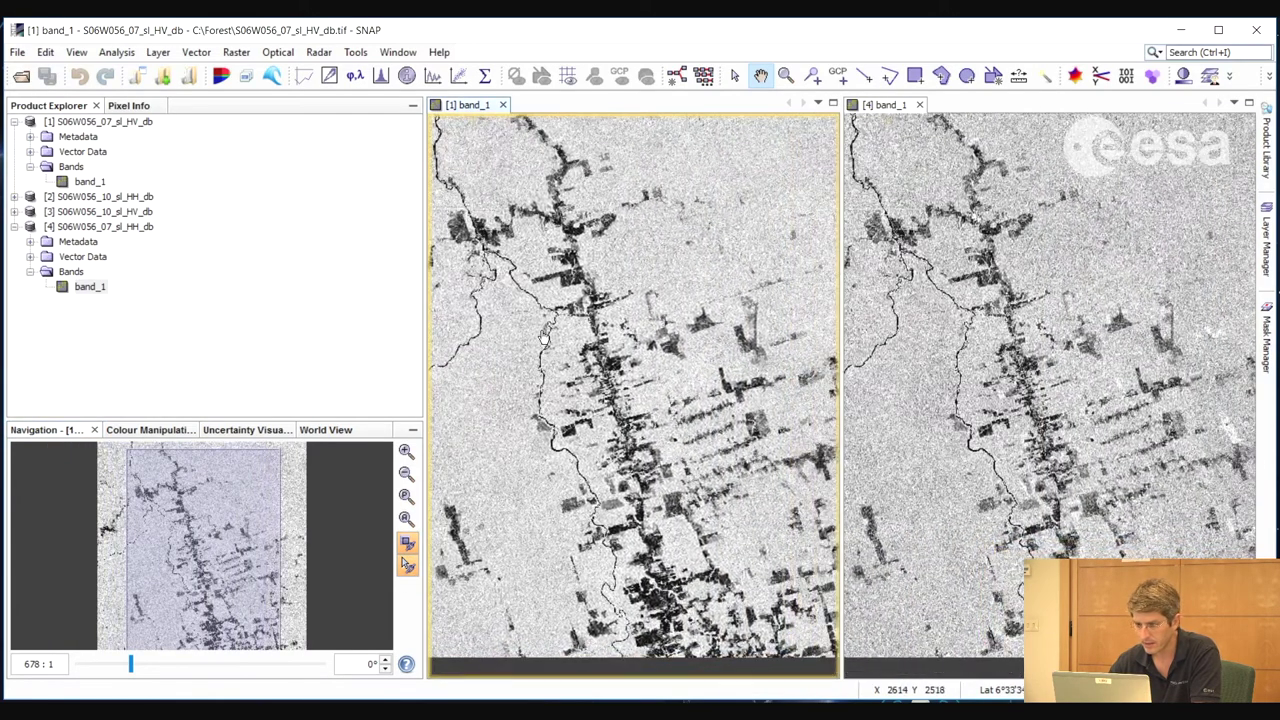
pyautogui.scroll(4, 677, 408)
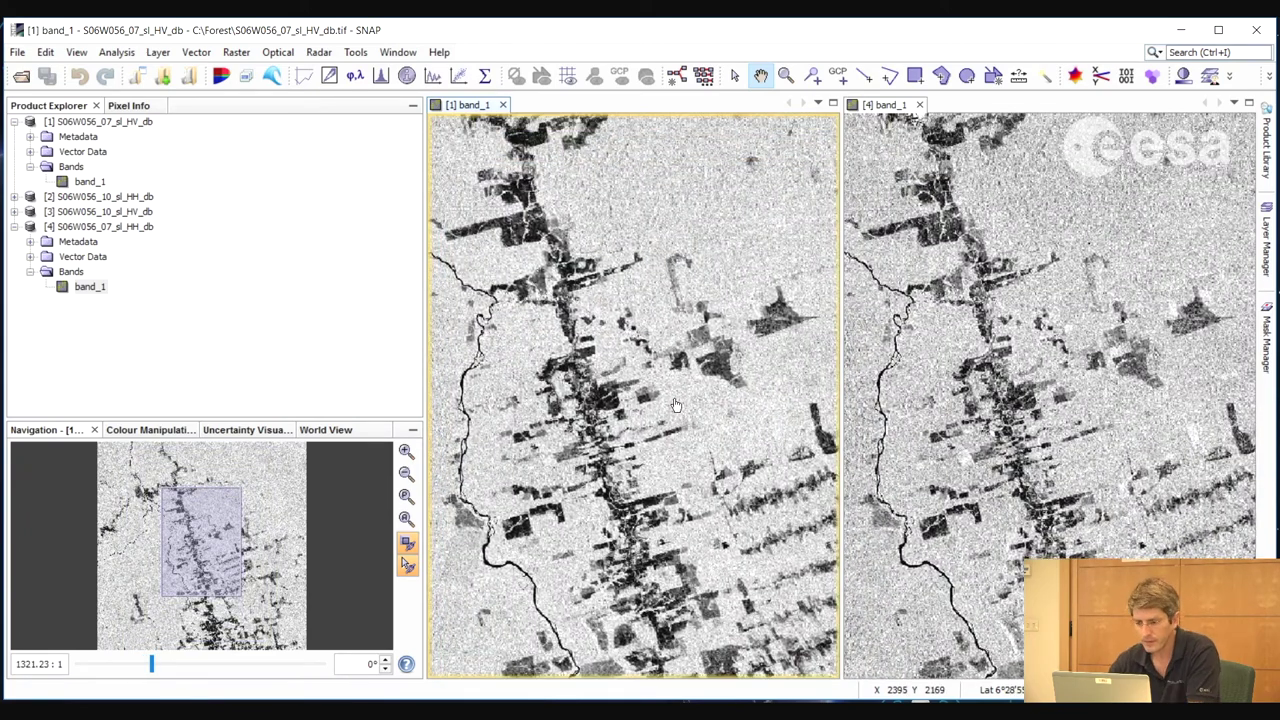
pyautogui.moveTo(653, 382); pyautogui.dragTo(670, 390)
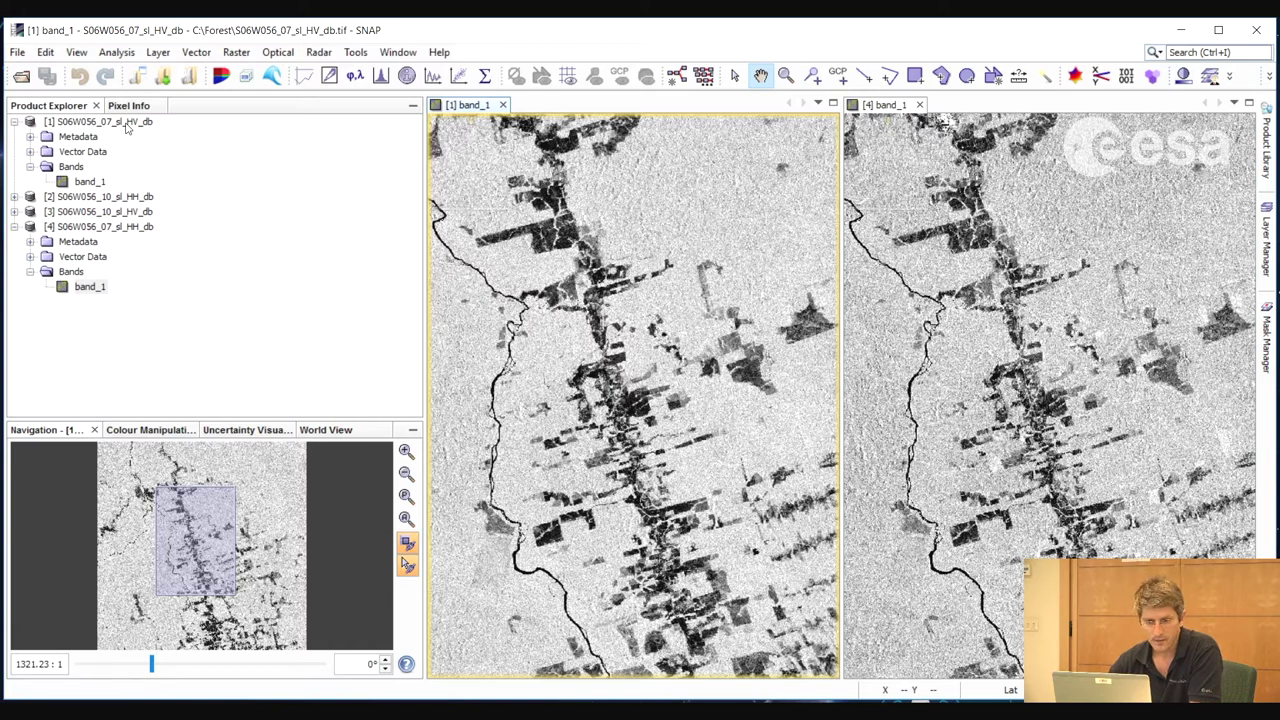
pyautogui.click(236, 52)
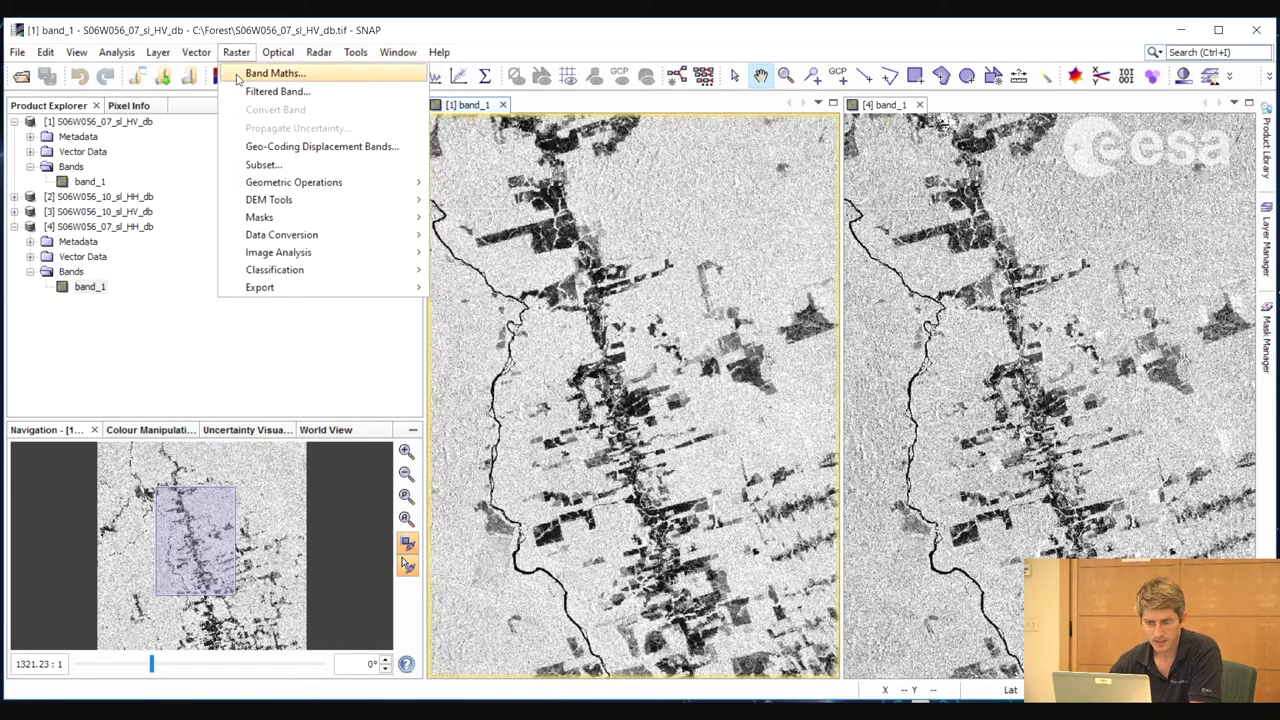
# - Set up Collocation with S06W056_07_sl_HV_db as master and S06W056_07_sl_HH_db as slave
pyautogui.moveTo(287, 190)
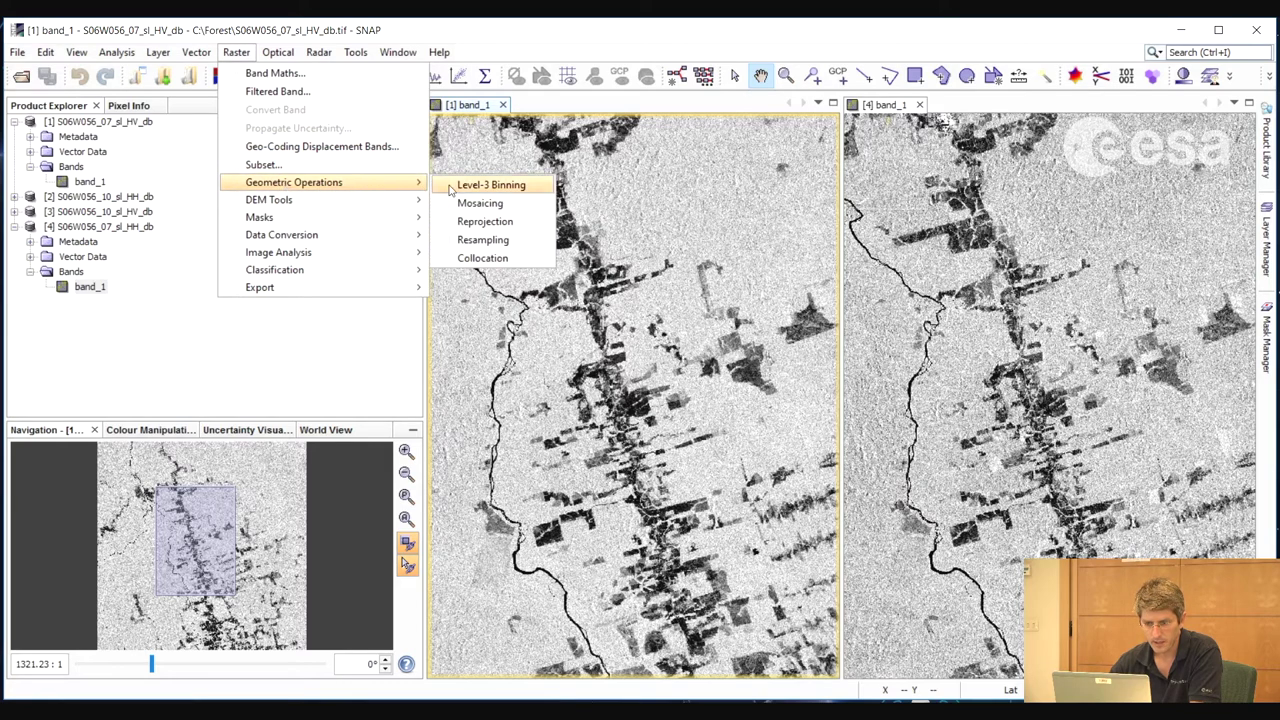
pyautogui.click(484, 258)
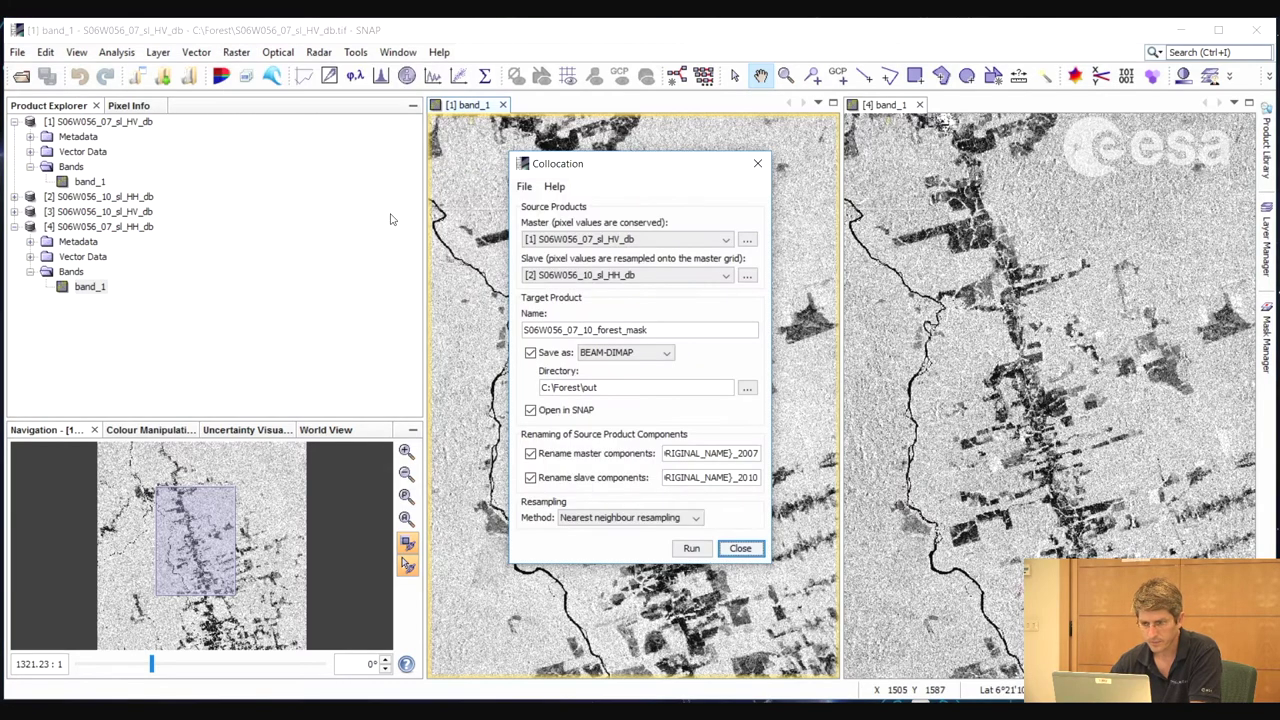
pyautogui.click(728, 244)
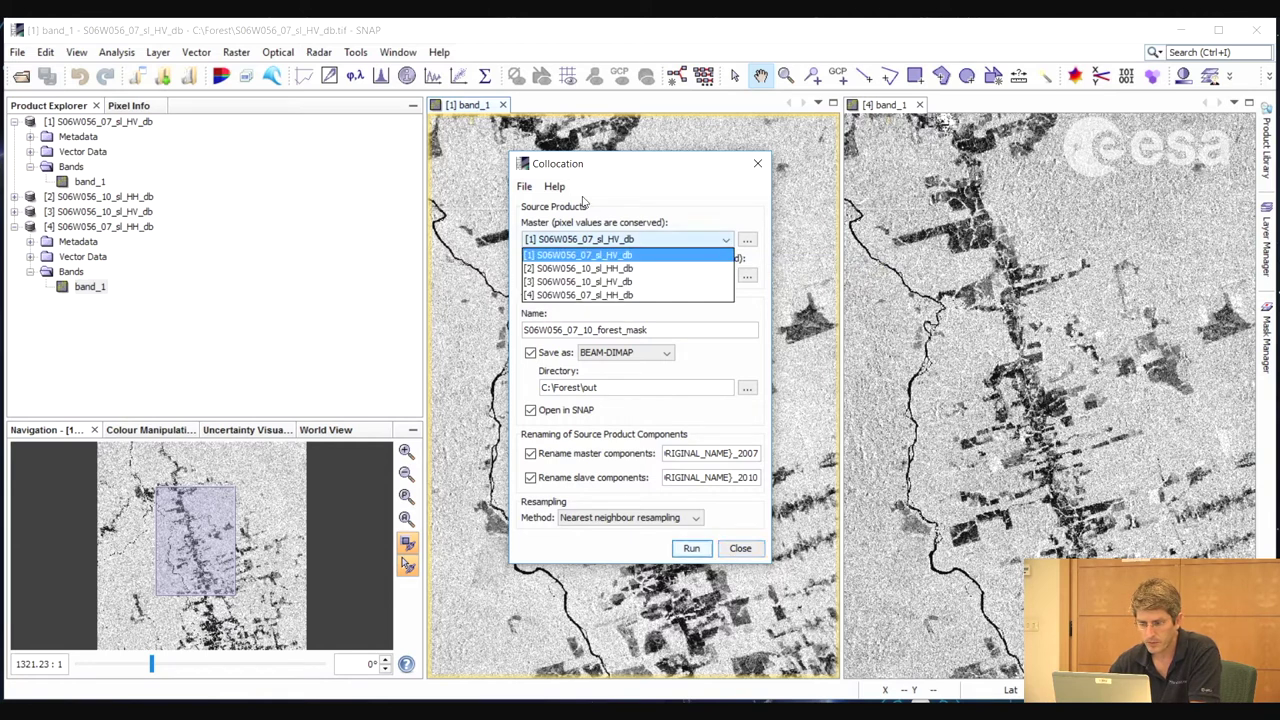
pyautogui.click(624, 256)
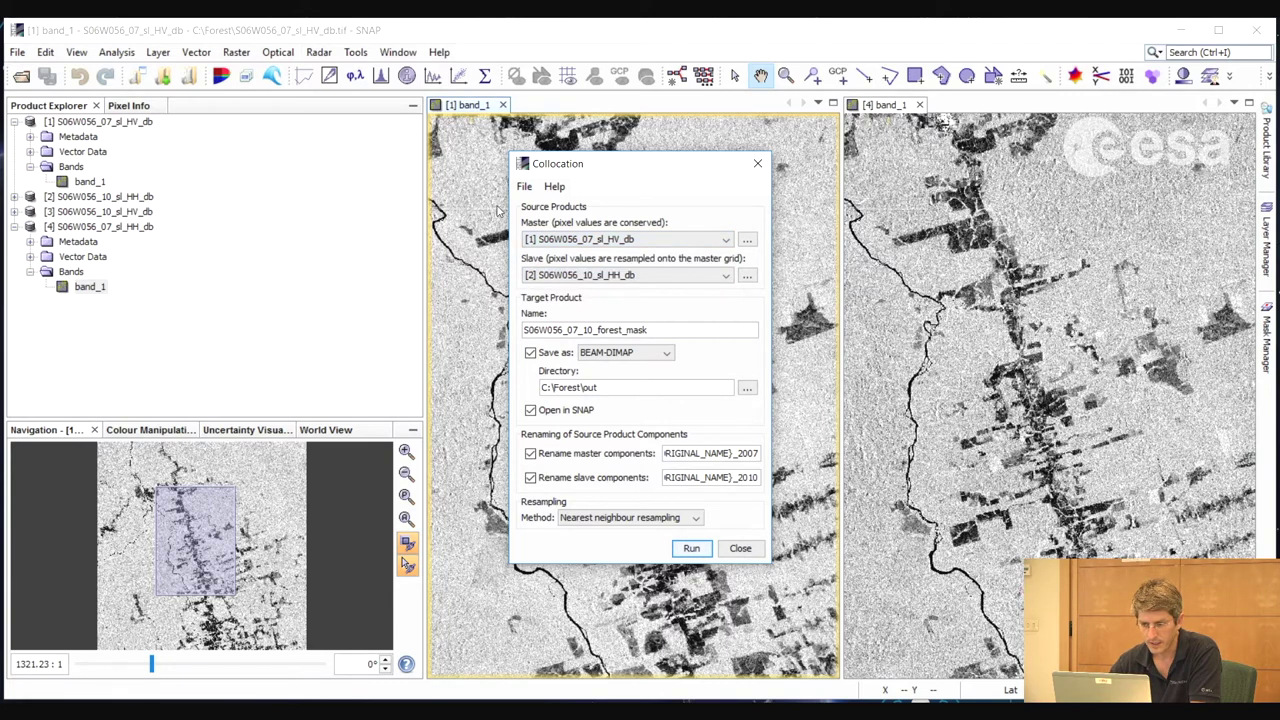
pyautogui.click(728, 282)
pyautogui.click(634, 330)
# - Name the output S06W056_07_HV_HH with band suffixes _HV and _HH, and run it
pyautogui.moveTo(650, 329); pyautogui.dragTo(597, 330)
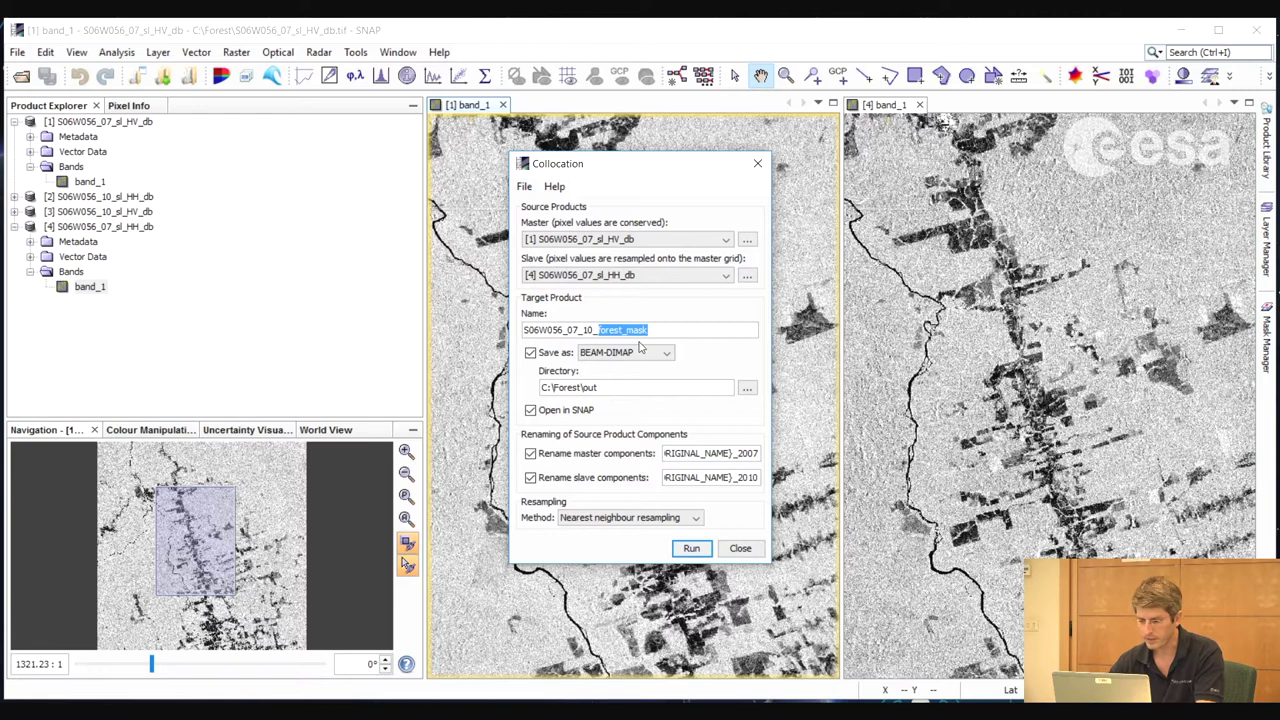
pyautogui.press('BackSpace')
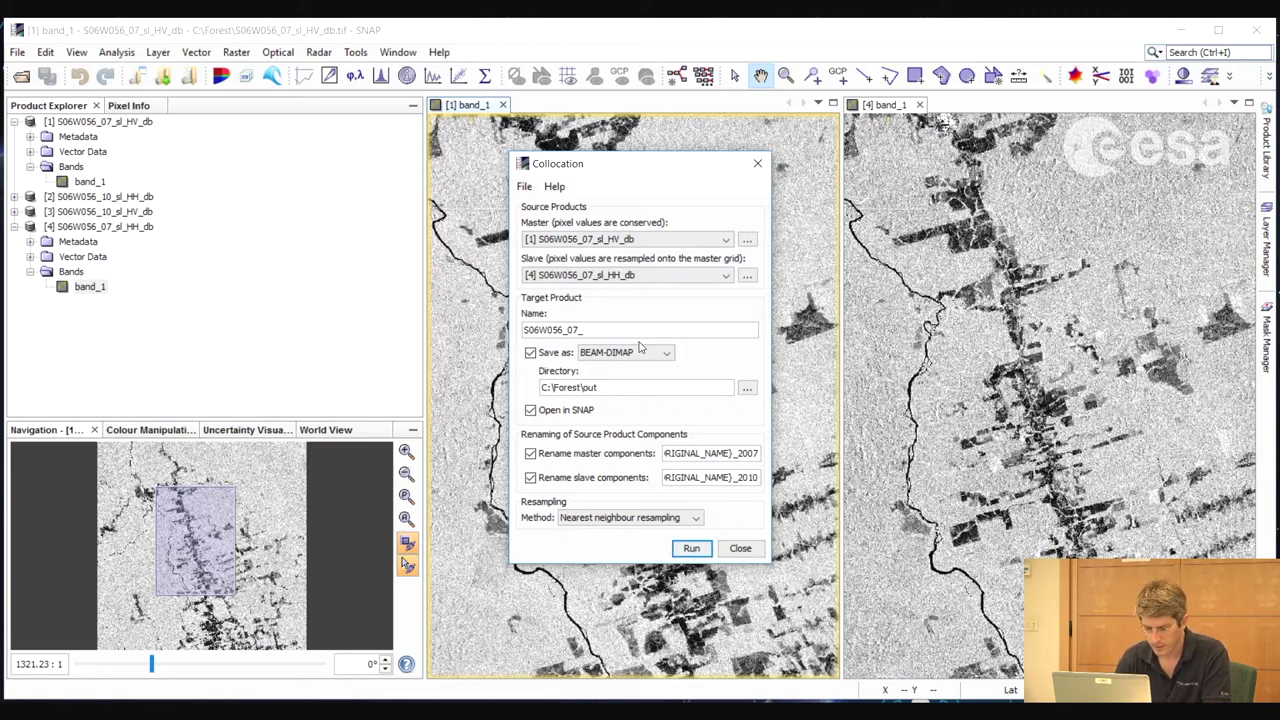
pyautogui.write('H')
pyautogui.click(750, 453)
pyautogui.press('BackSpace')
pyautogui.press('BackSpace')
pyautogui.press('BackSpace')
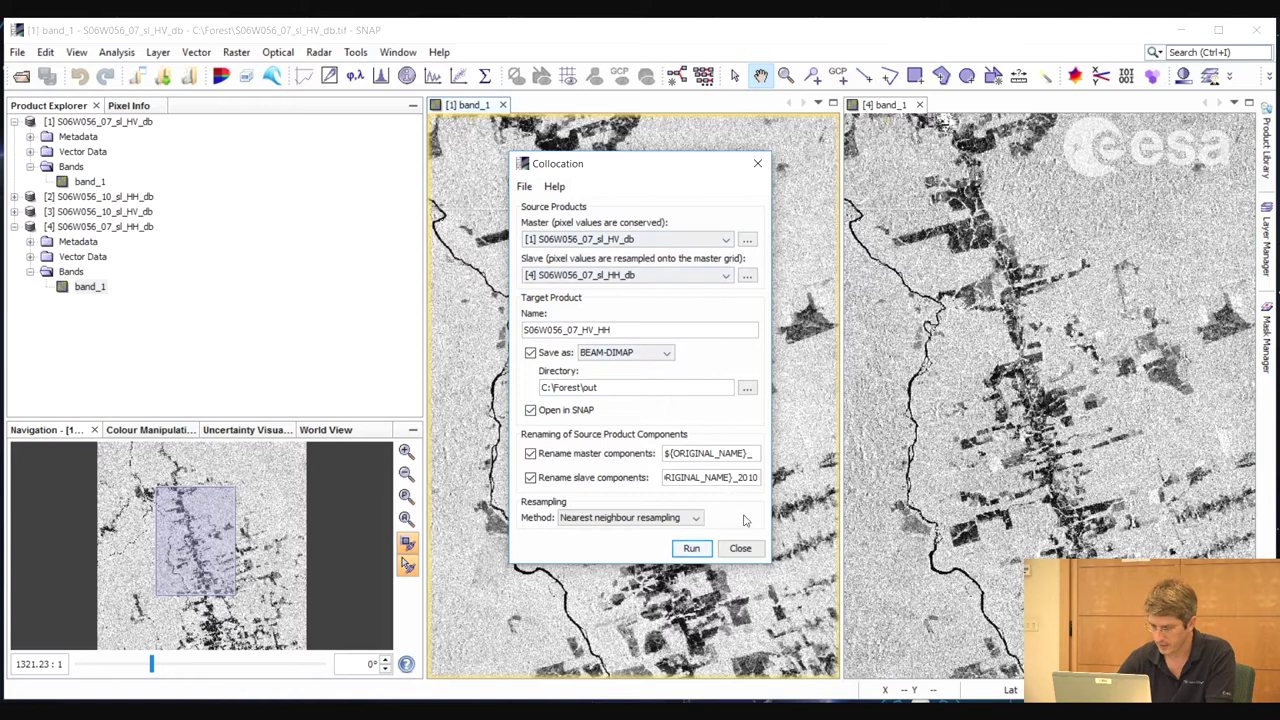
pyautogui.write('V_')
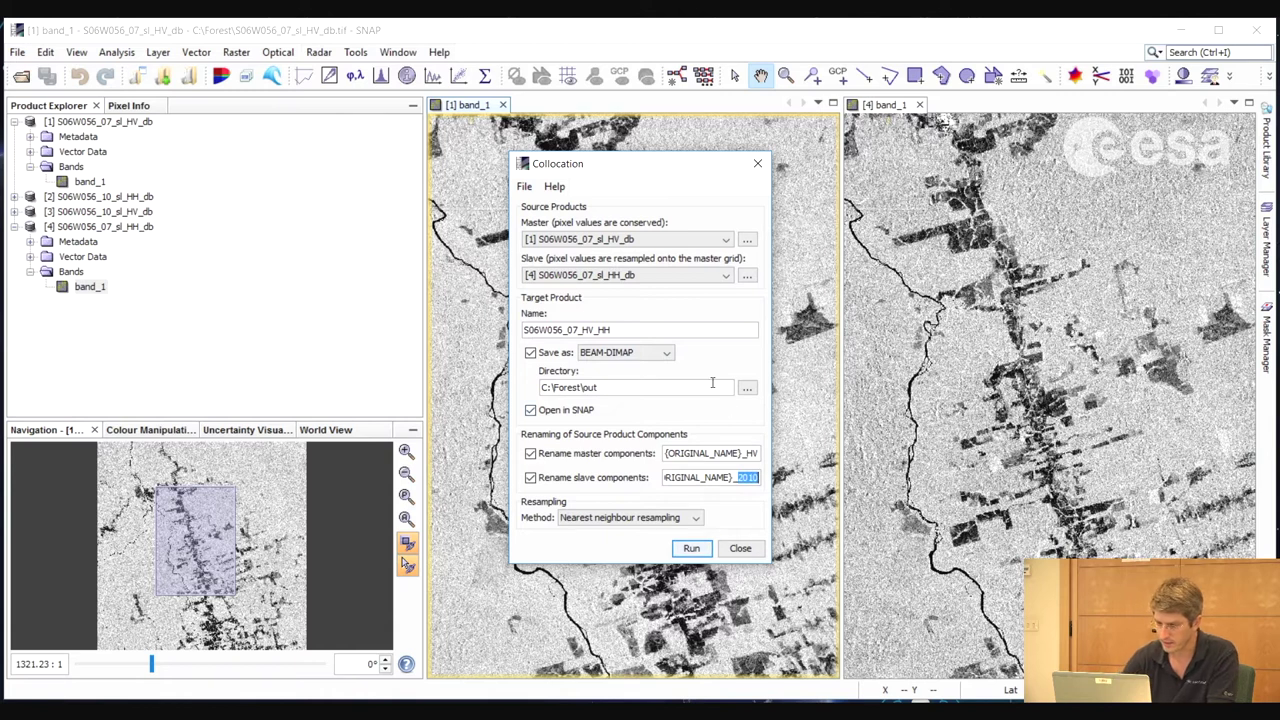
pyautogui.write('HH')
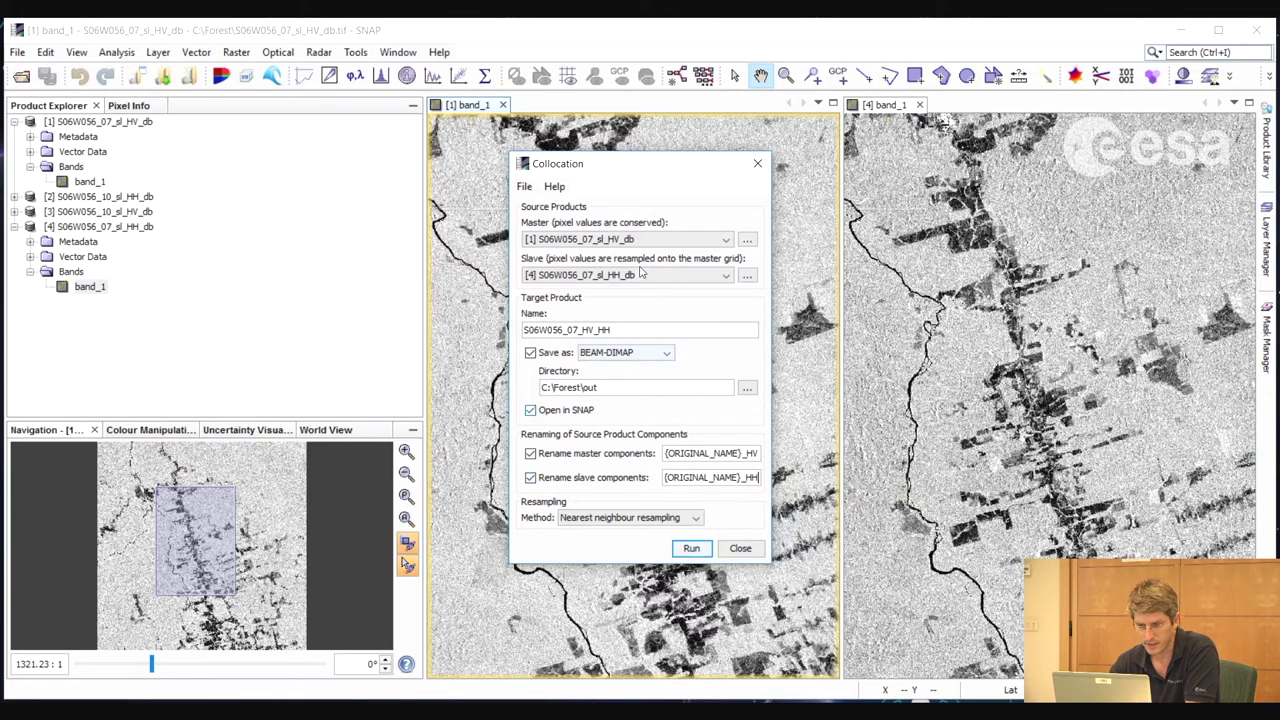
pyautogui.click(690, 550)
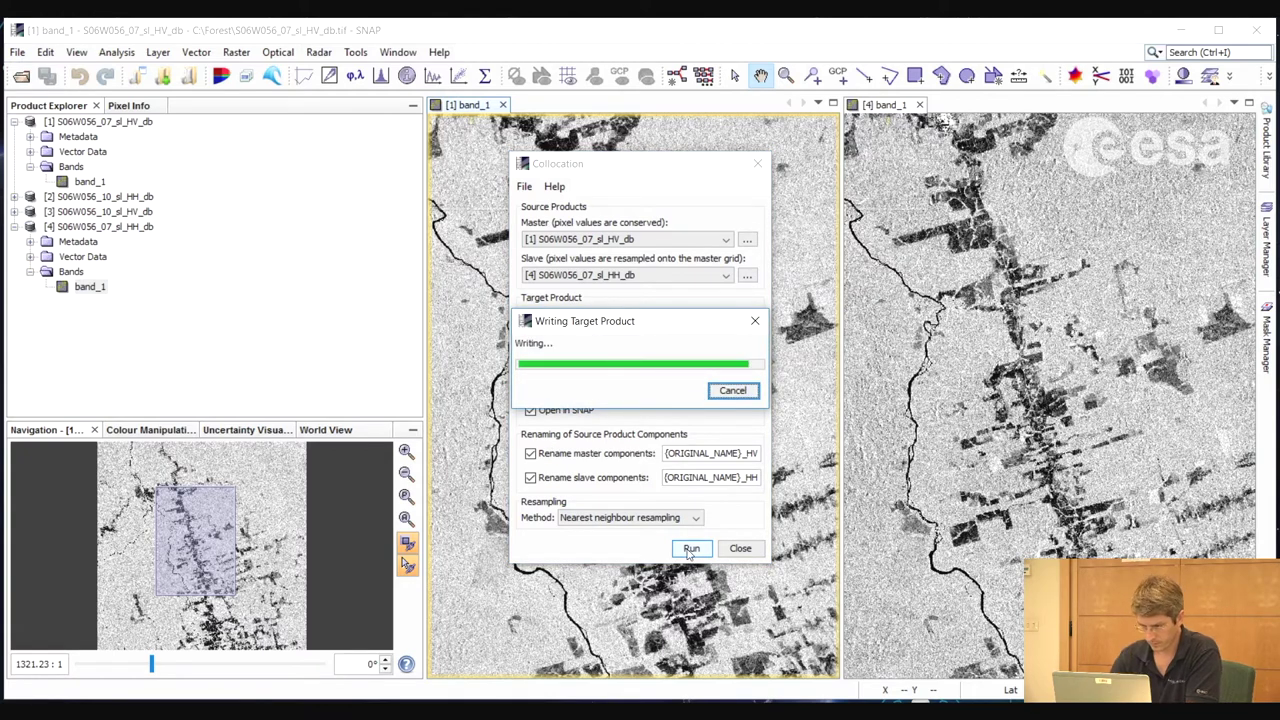
pyautogui.hotkey('alt', 'Tab')
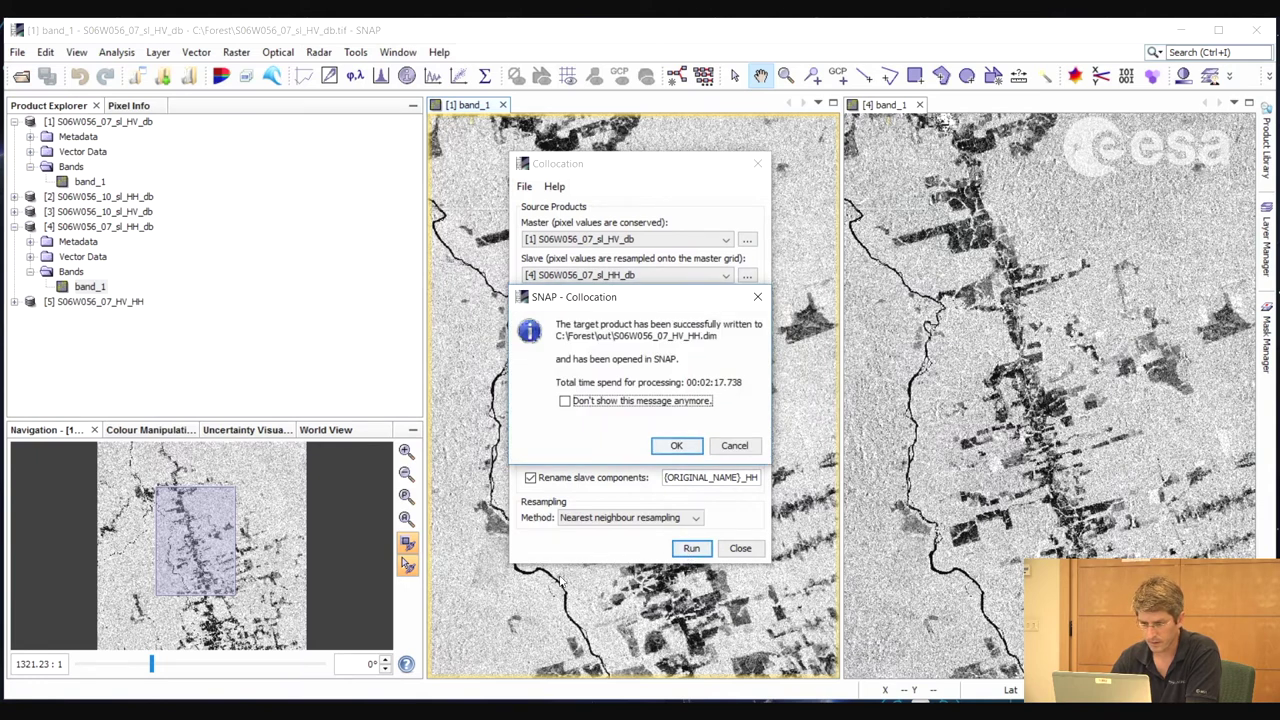
# - Dismiss the collocation success message and close the Collocation dialog
pyautogui.click(664, 447)
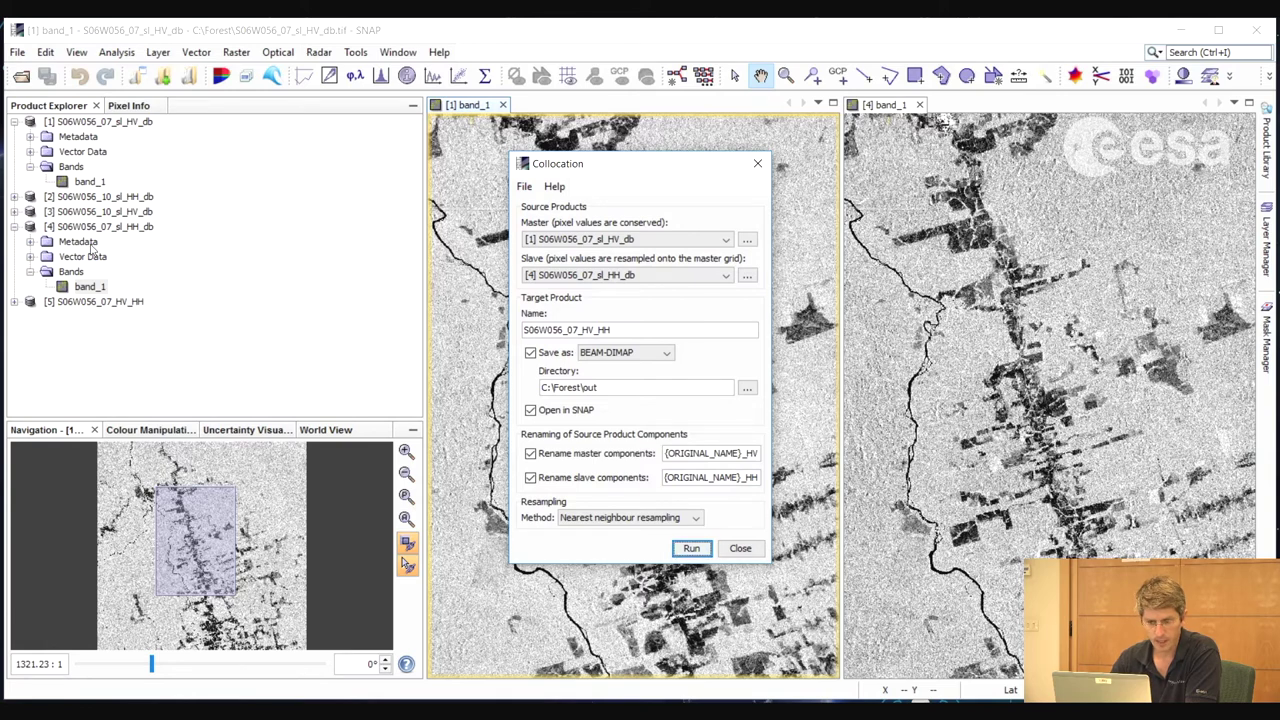
pyautogui.click(108, 304)
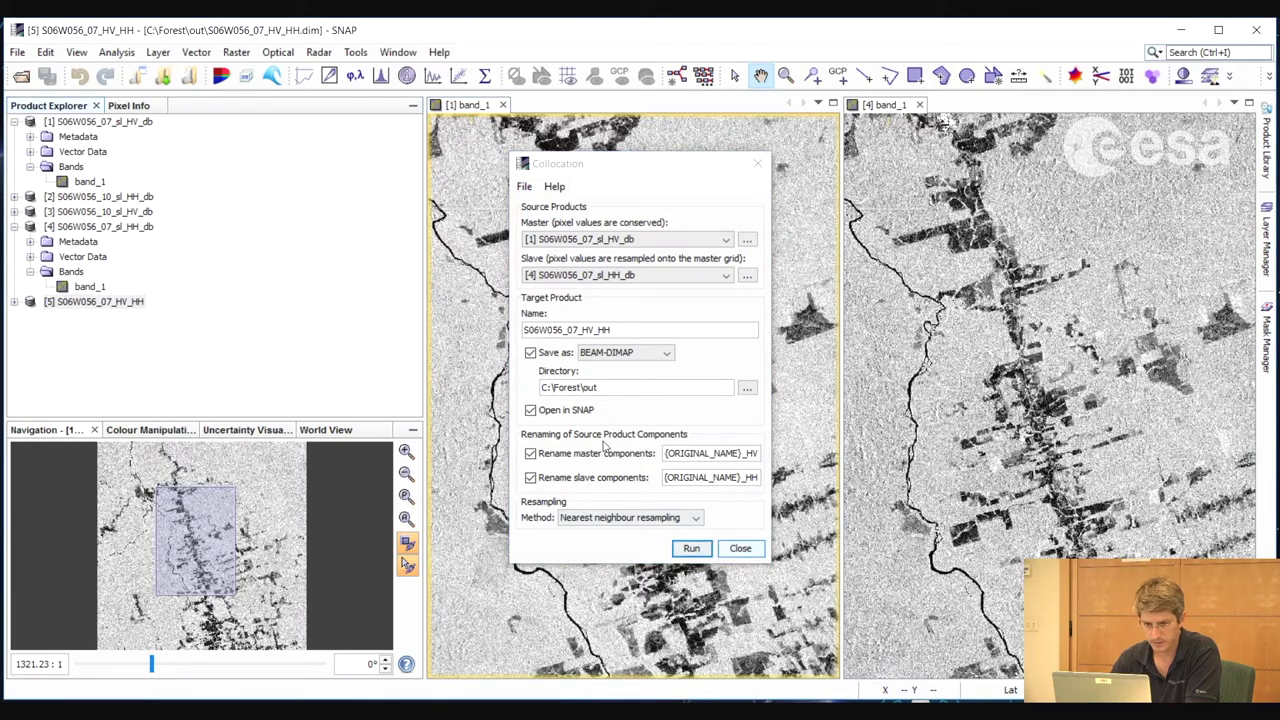
pyautogui.click(758, 549)
# - Expand product [5] to list band_1_HV, band_1_HH and collocation_flags, then reselect the product
pyautogui.click(14, 303)
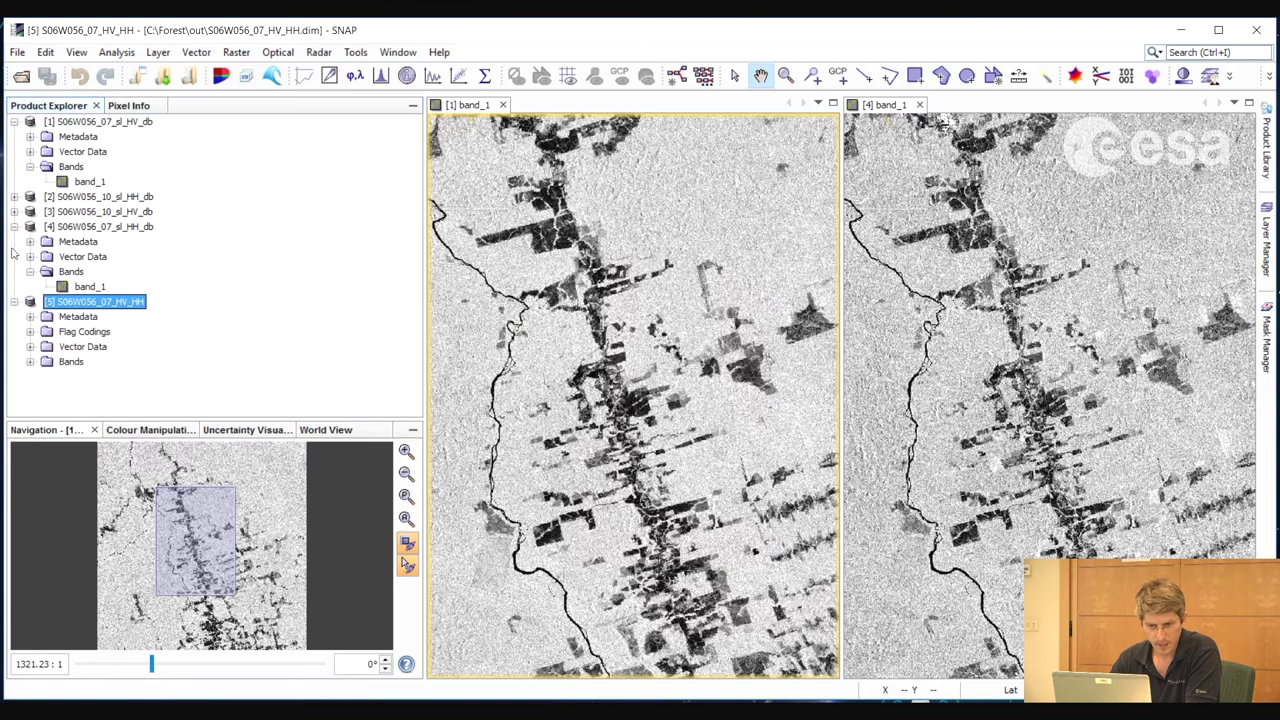
pyautogui.click(31, 362)
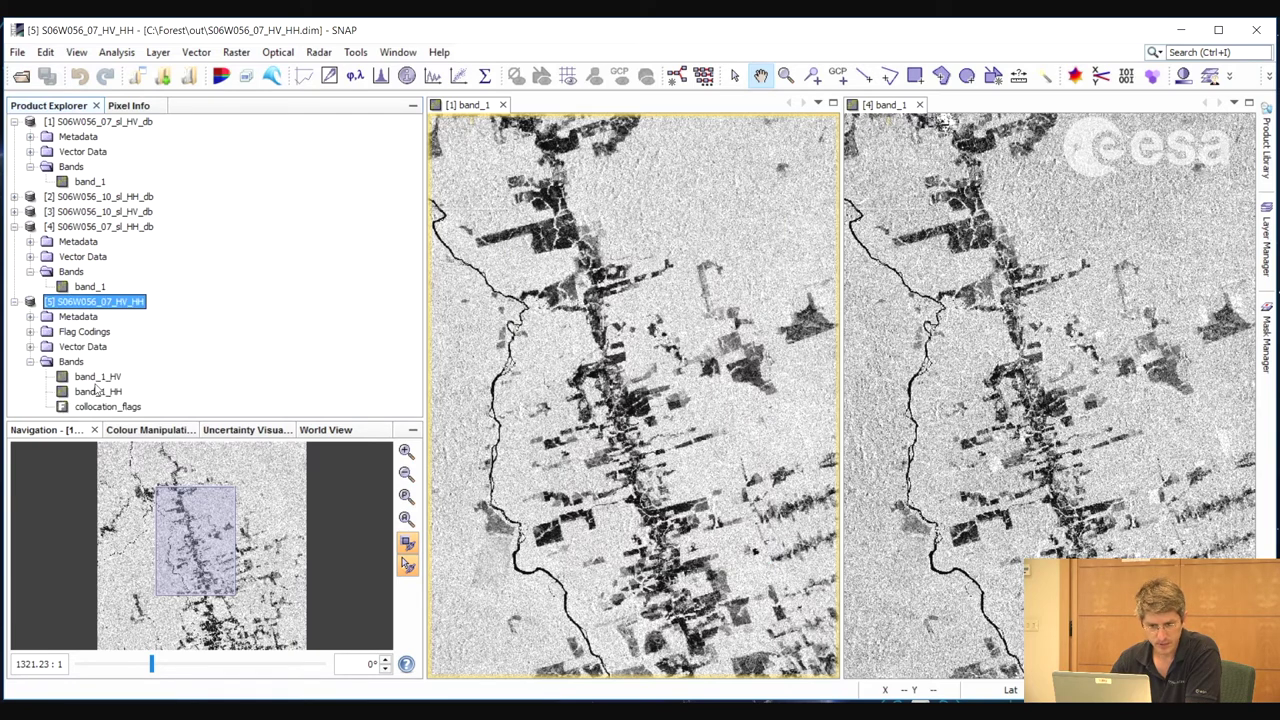
pyautogui.press('Down')
pyautogui.press('Down')
pyautogui.press('Down')
pyautogui.press('Down')
pyautogui.press('Down')
pyautogui.press('Down')
pyautogui.press('Up')
pyautogui.press('Down')
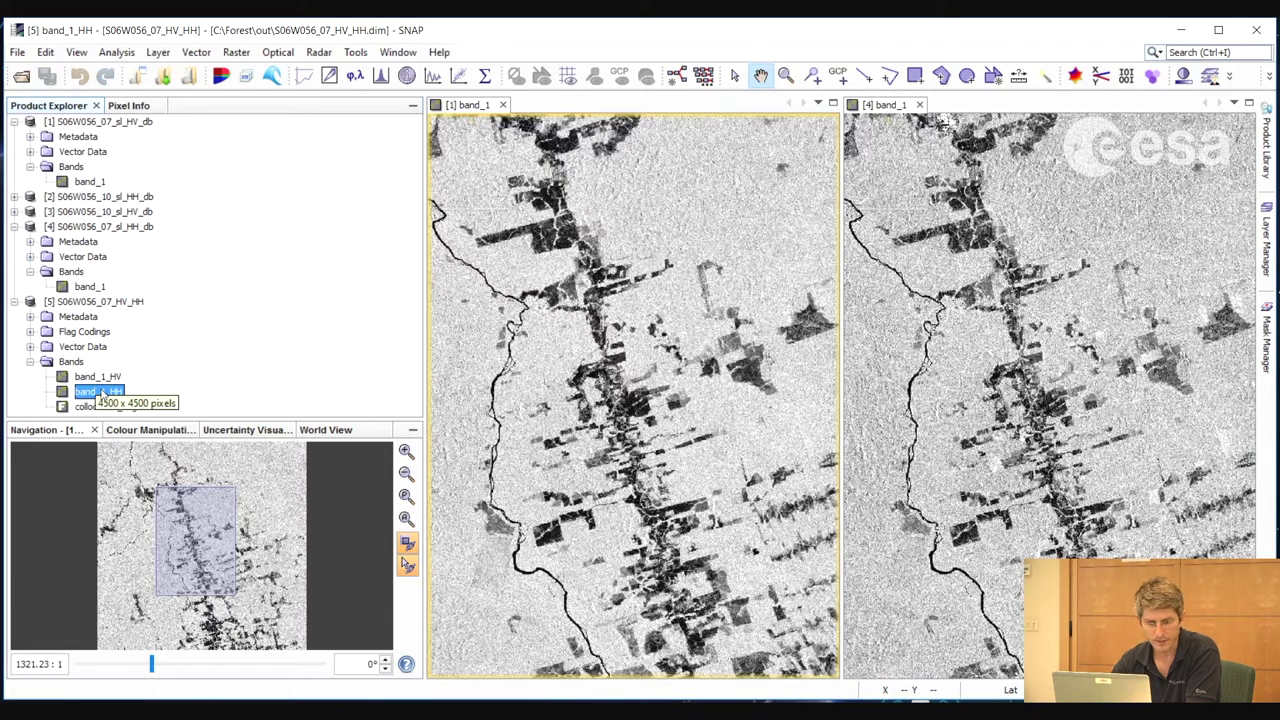
pyautogui.click(107, 302)
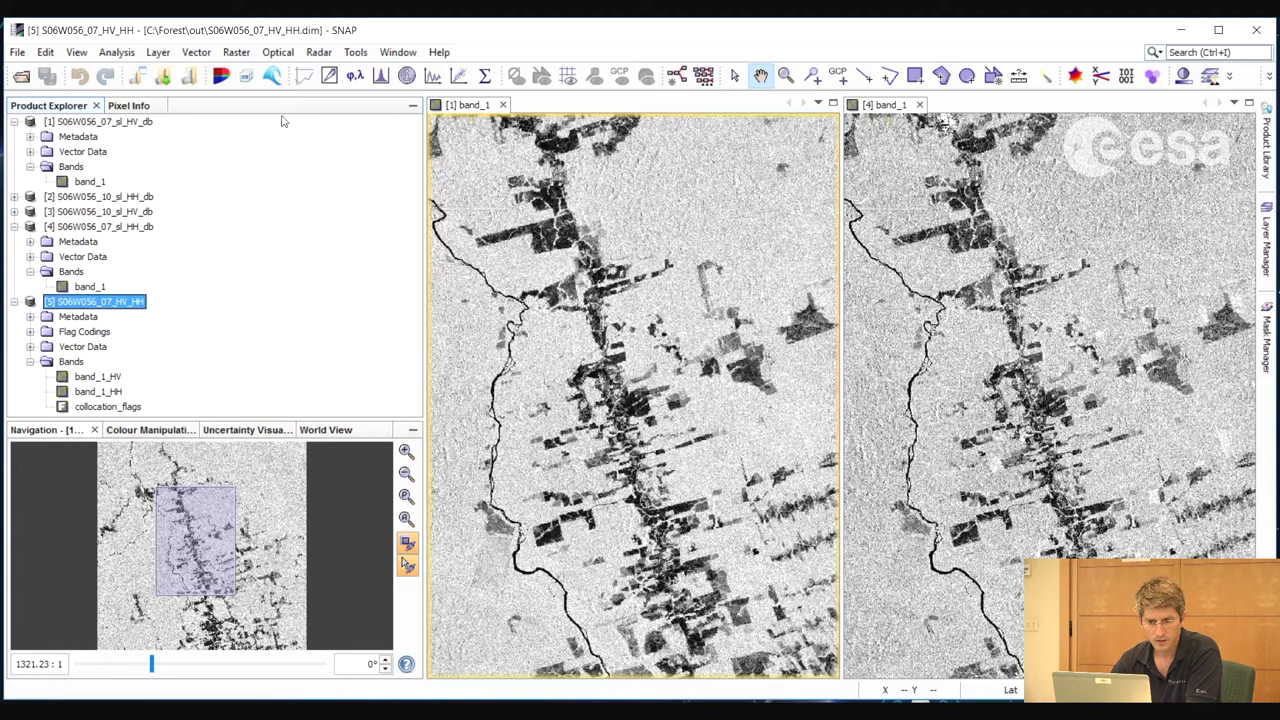
pyautogui.click(236, 52)
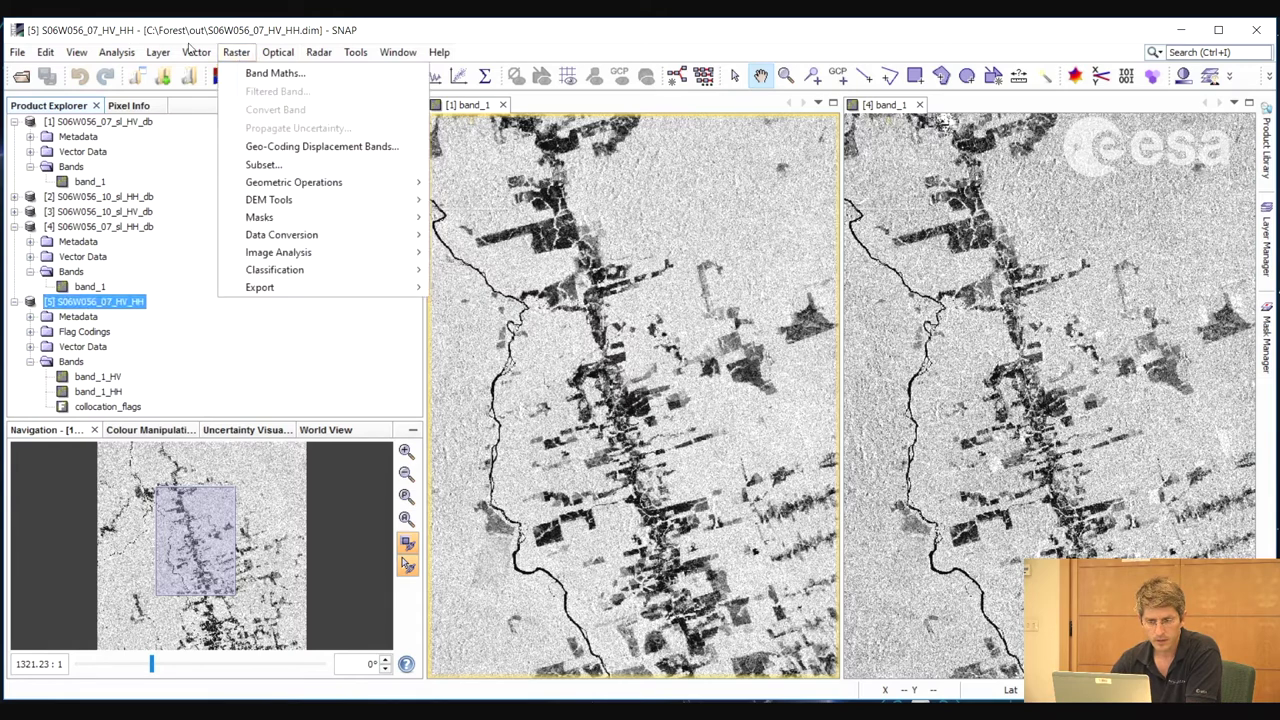
# - Start Band Maths, name the new band HH_over_HV and make it non-virtual
pyautogui.click(262, 73)
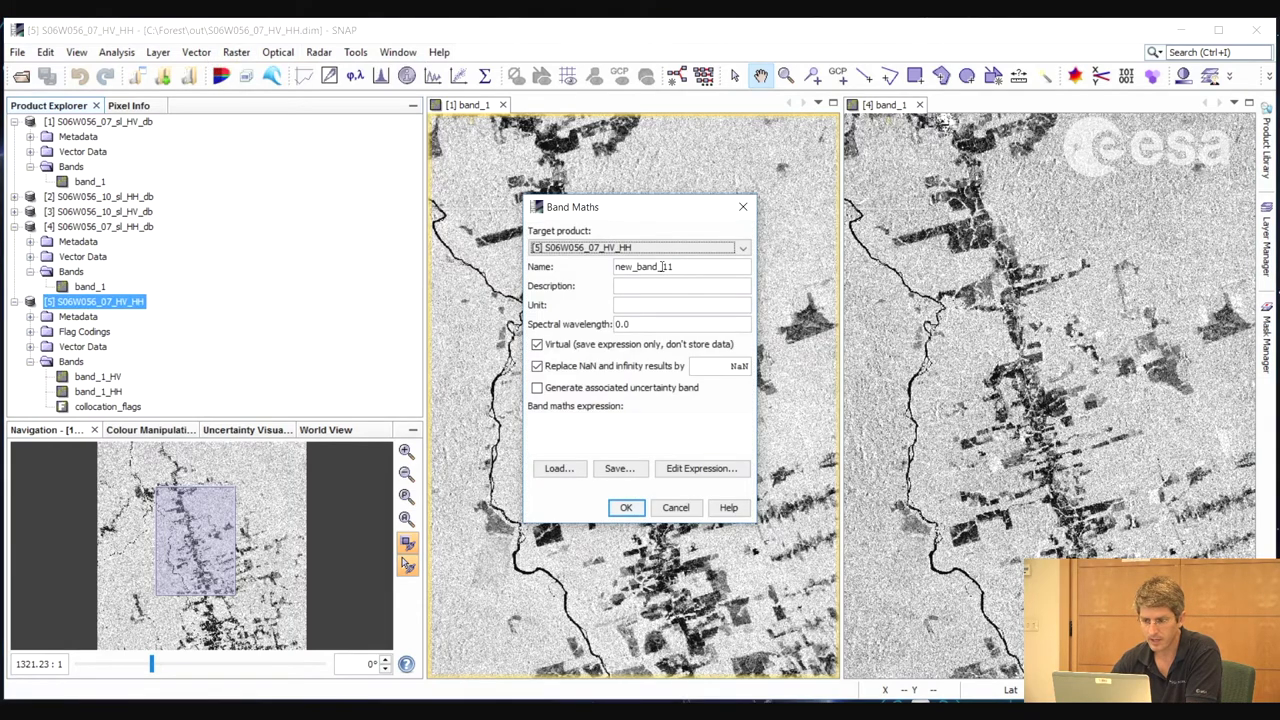
pyautogui.moveTo(676, 267); pyautogui.dragTo(612, 267)
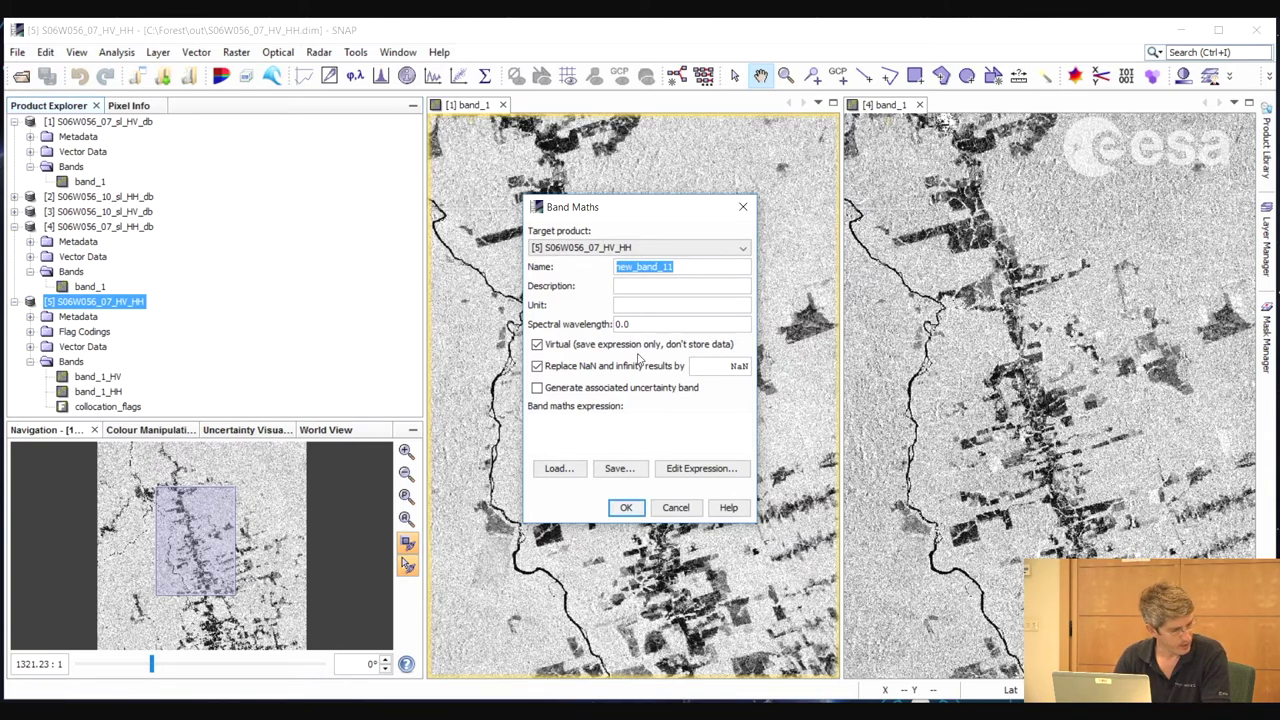
pyautogui.write('HH_over_HV')
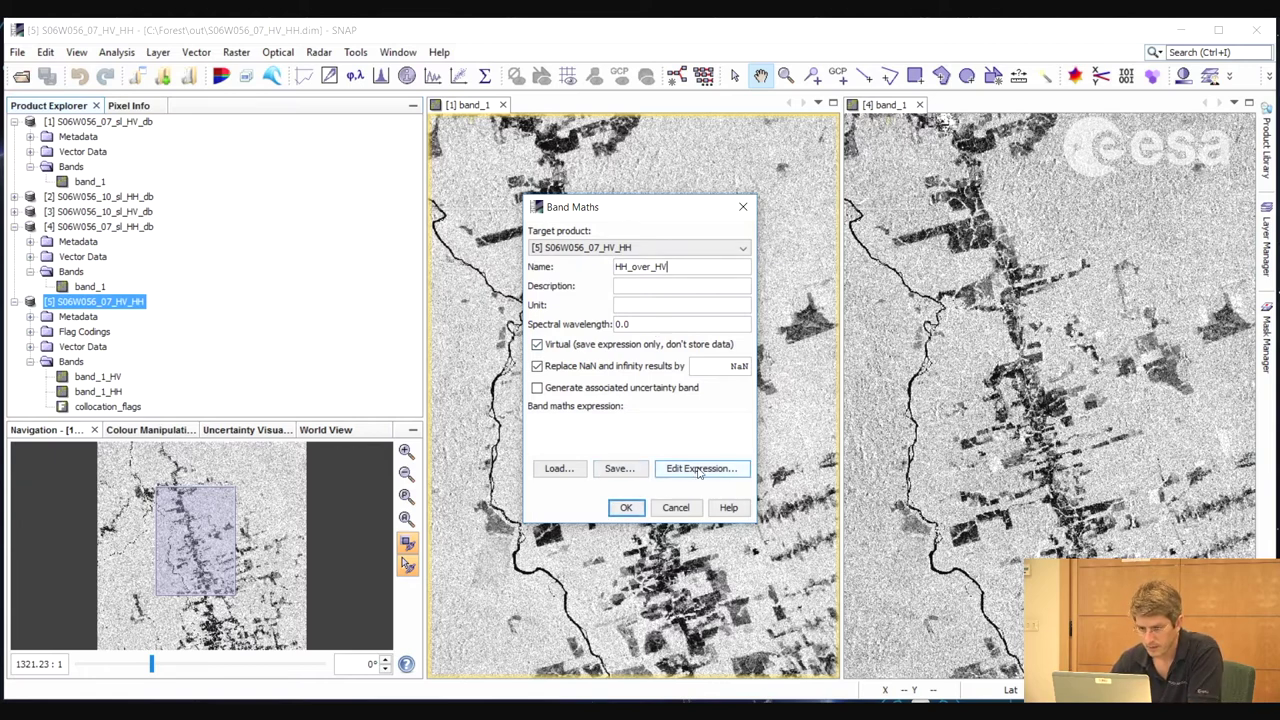
pyautogui.click(538, 345)
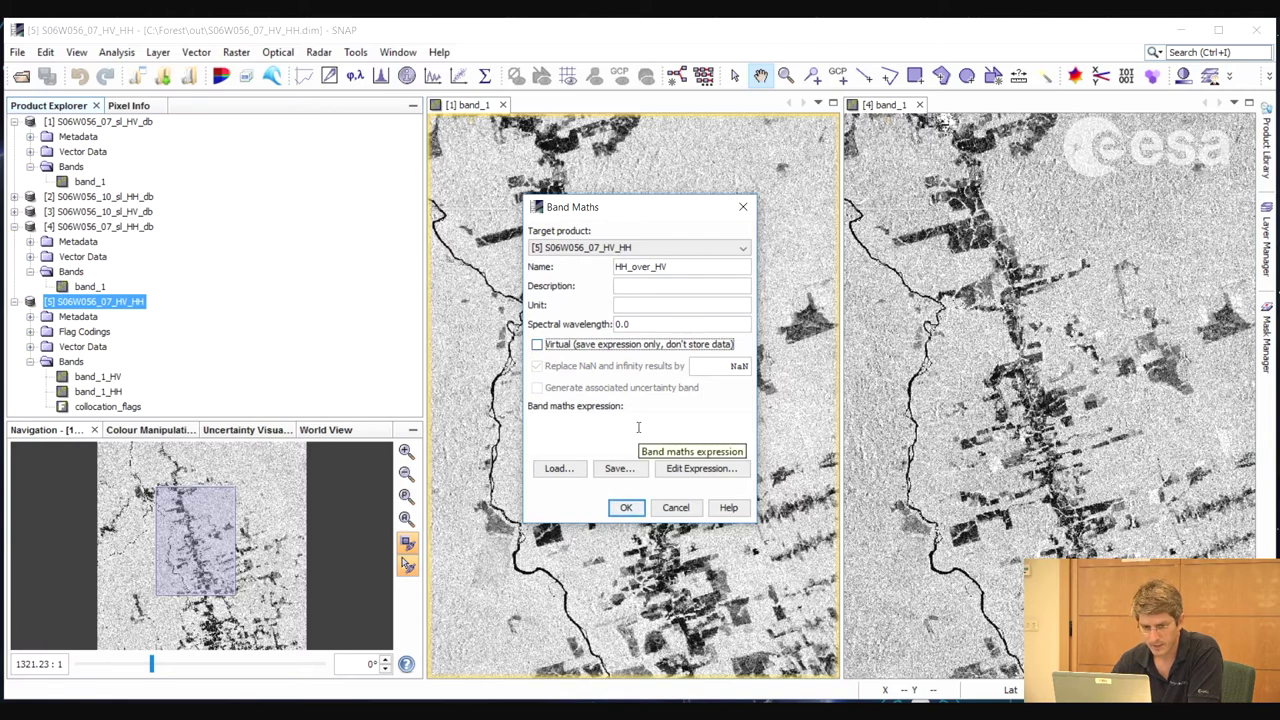
# - Build the expression band_1_HH / band_1_HV in the expression editor
pyautogui.click(700, 476)
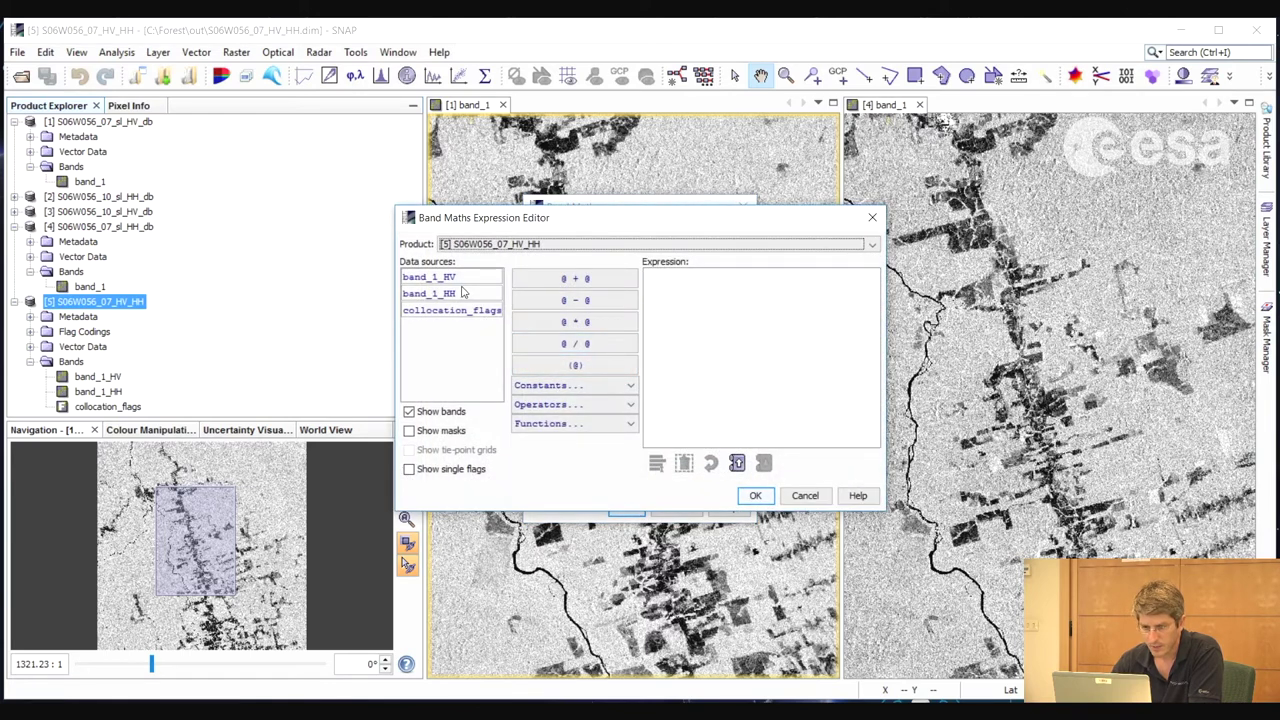
pyautogui.click(456, 294)
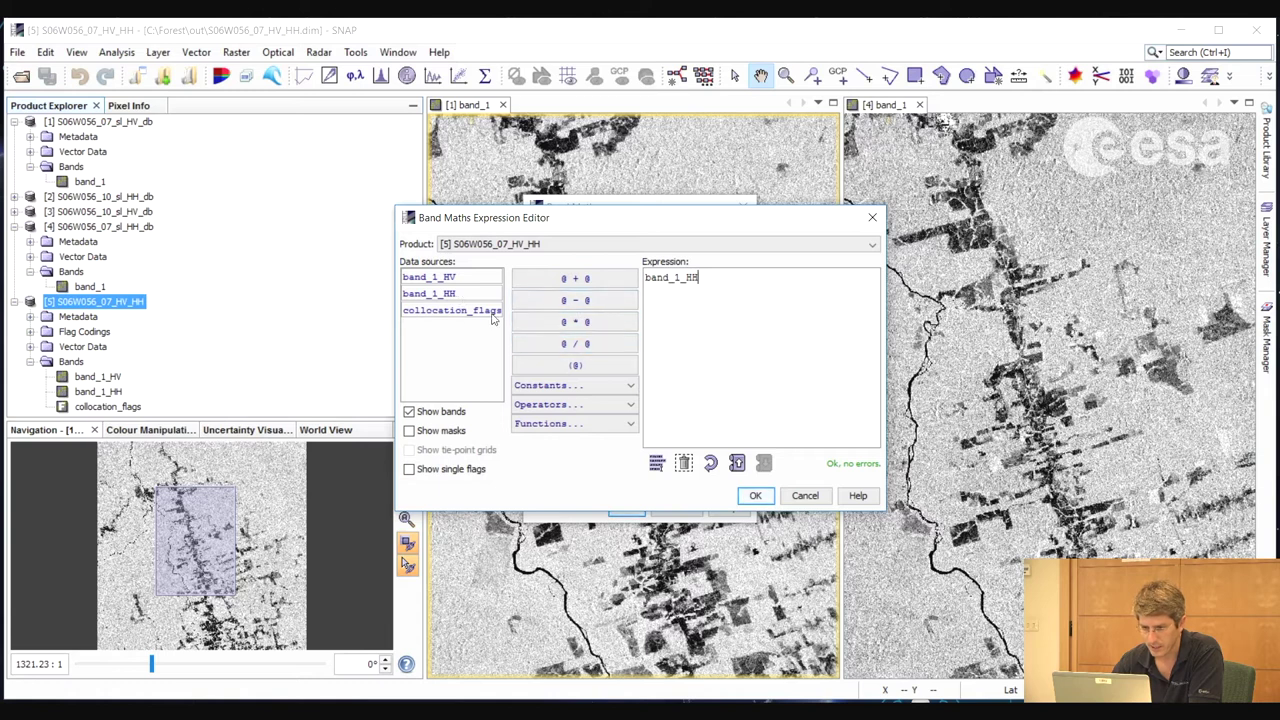
pyautogui.click(591, 345)
pyautogui.click(429, 277)
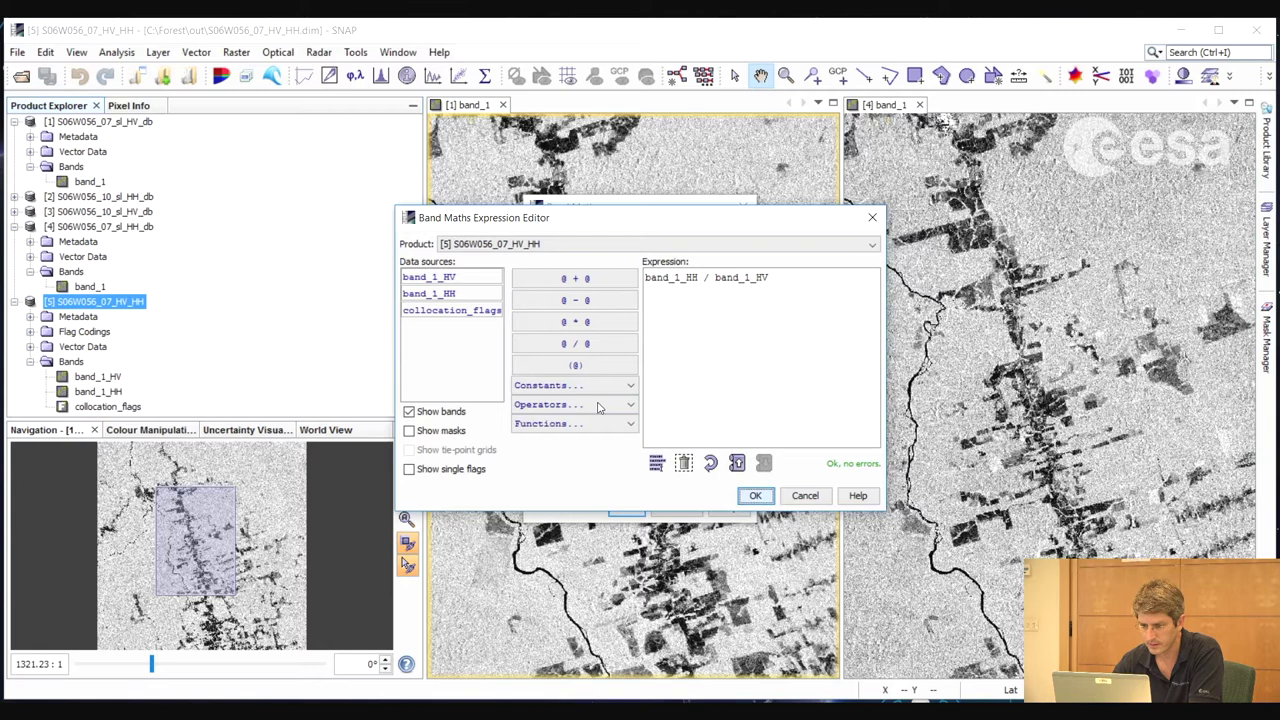
pyautogui.click(755, 495)
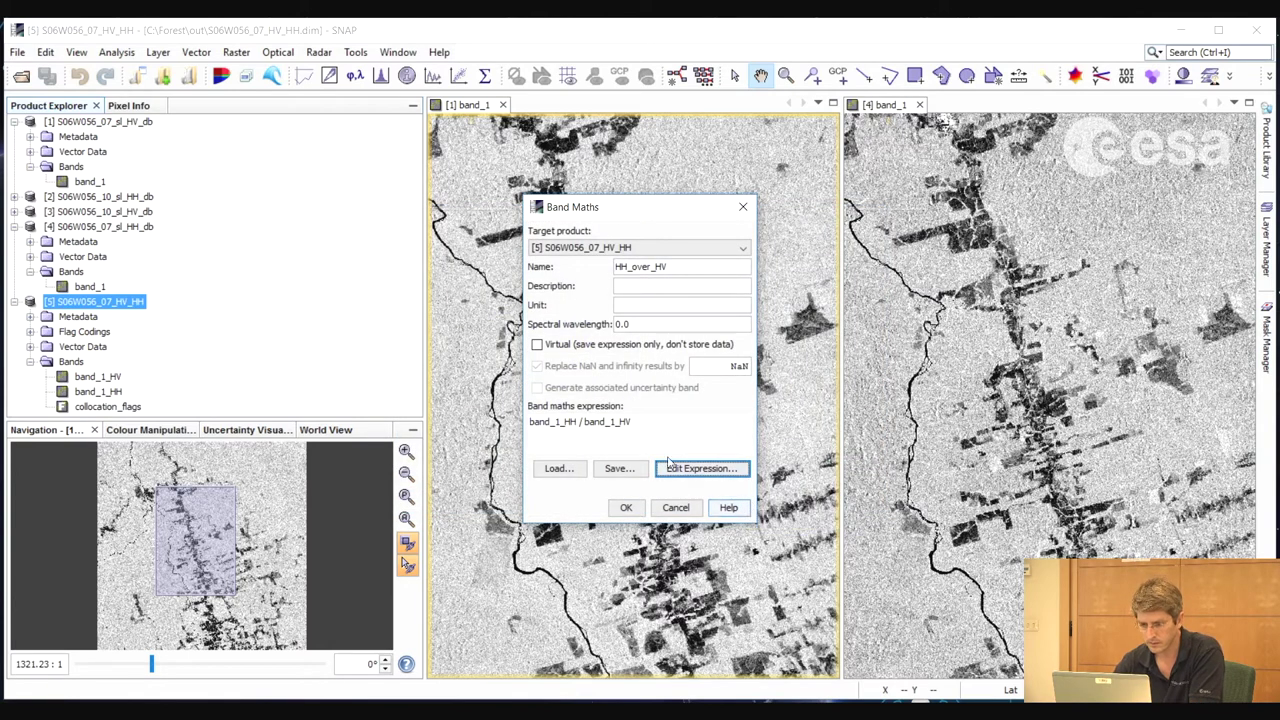
# - Create the HH_over_HV band and adjust the linked views around its new image
pyautogui.click(627, 508)
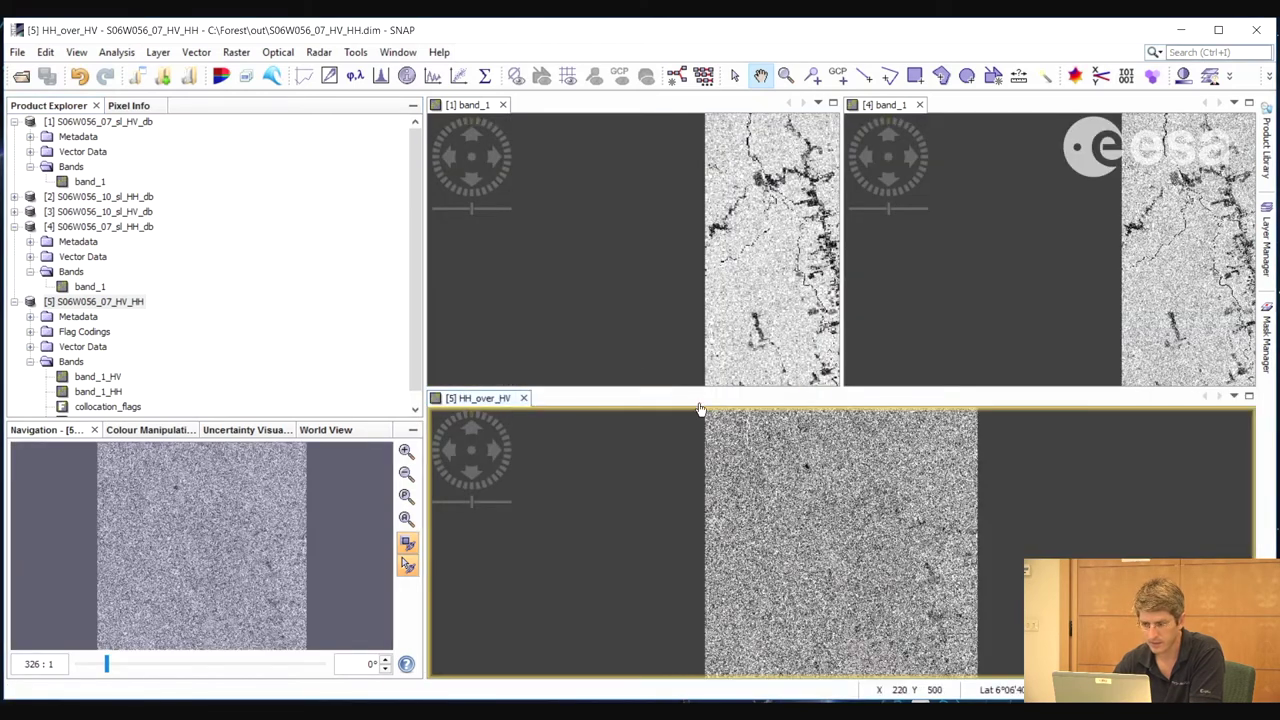
pyautogui.moveTo(866, 571); pyautogui.dragTo(903, 557)
pyautogui.scroll(4, 903, 557)
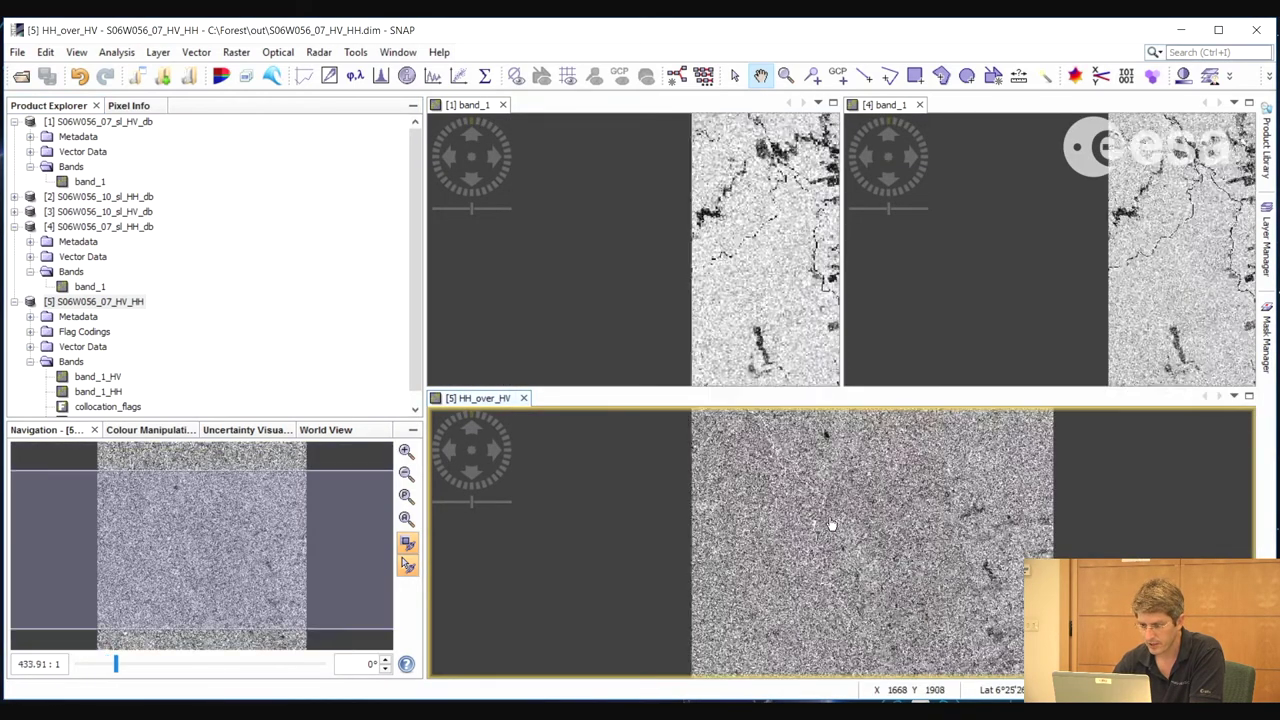
pyautogui.scroll(1, 935, 583)
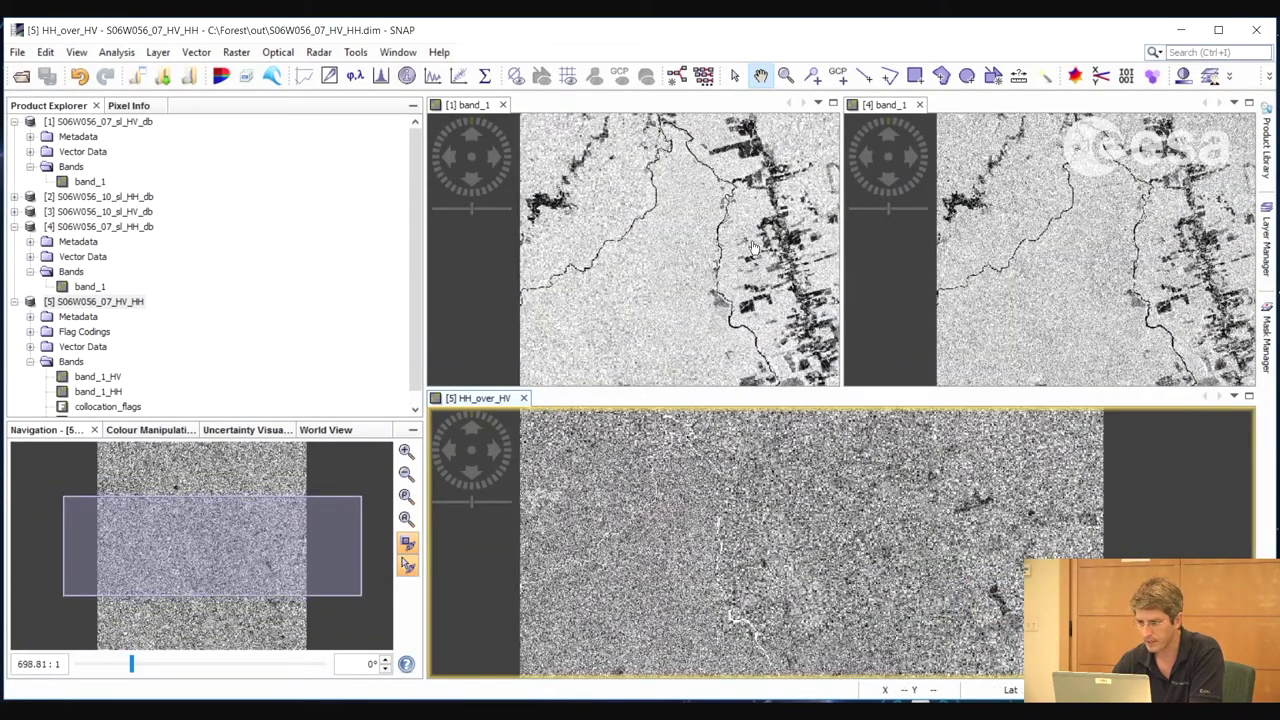
pyautogui.scroll(3, 982, 557)
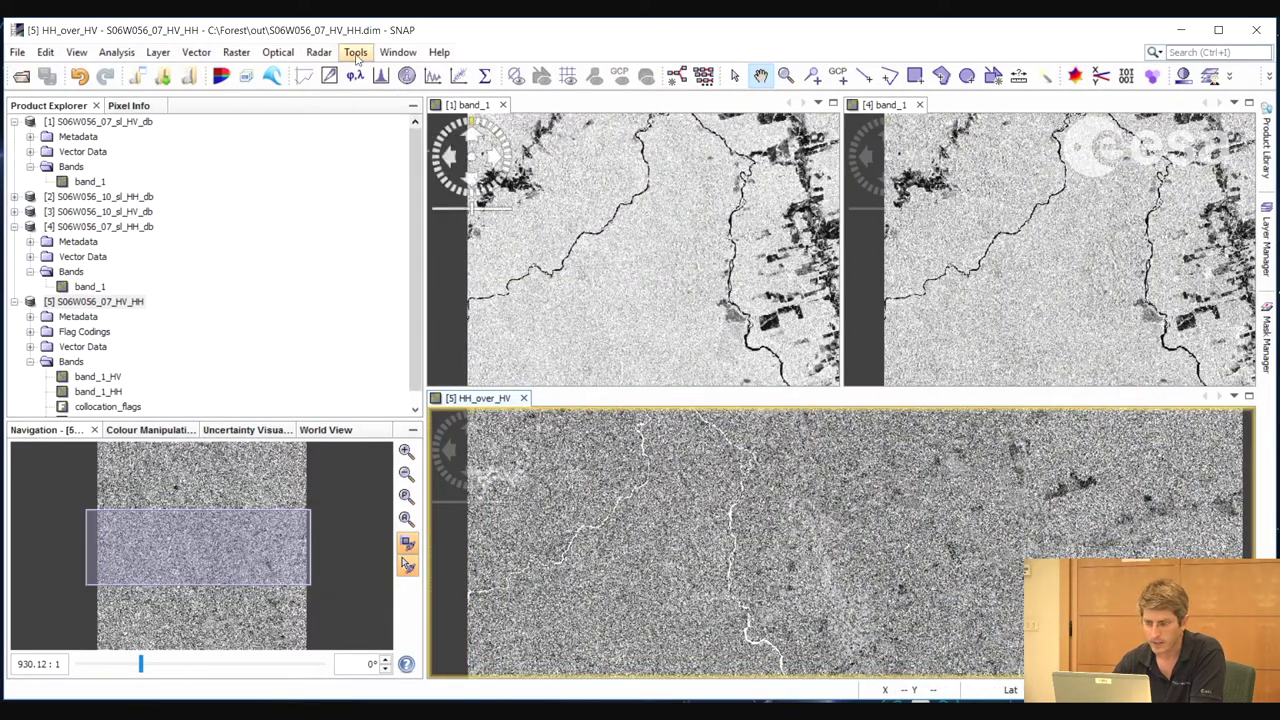
# - Close the HH_over_HV, [1] band_1 and [4] band_1 image views, then select product [5]
pyautogui.click(523, 398)
pyautogui.click(503, 104)
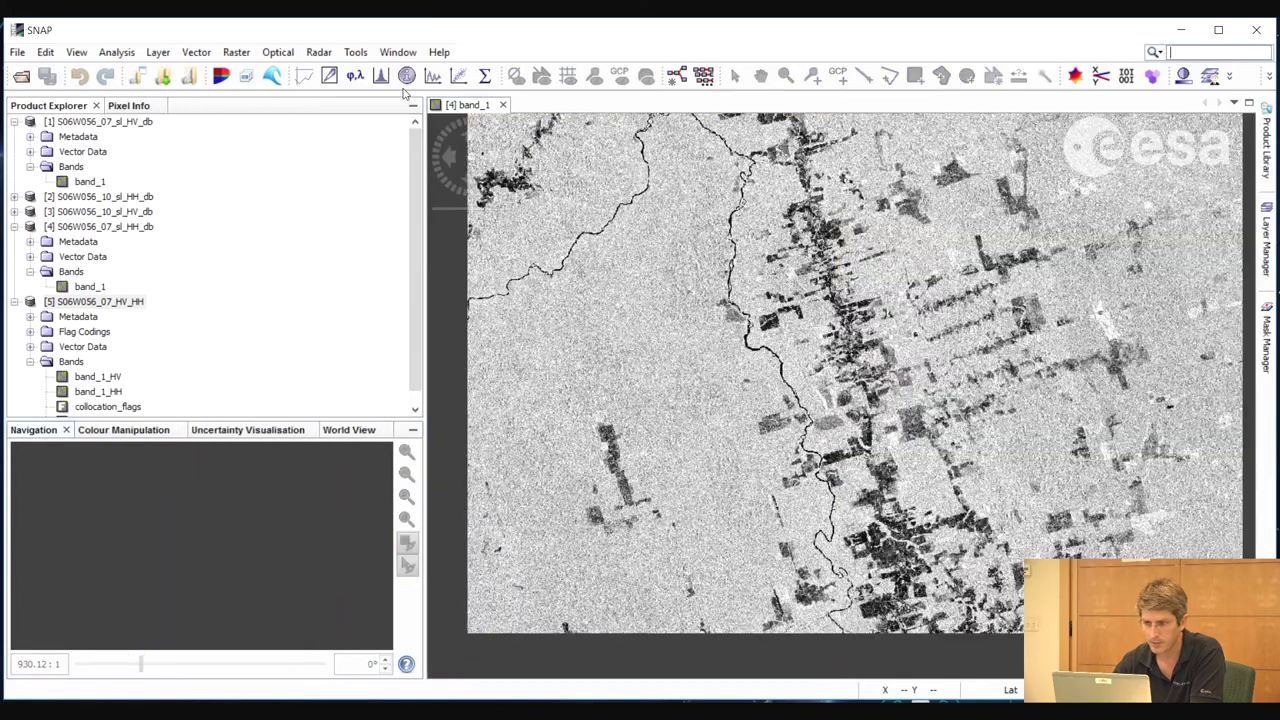
pyautogui.click(503, 105)
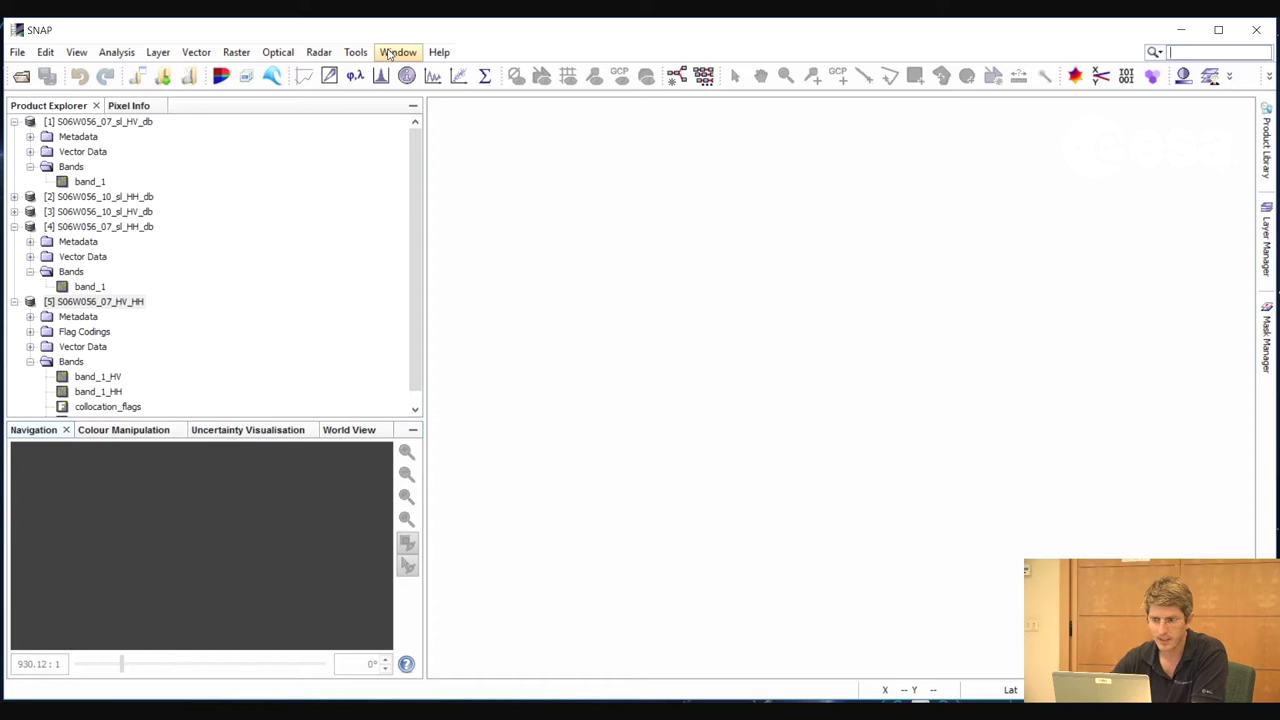
pyautogui.click(120, 301)
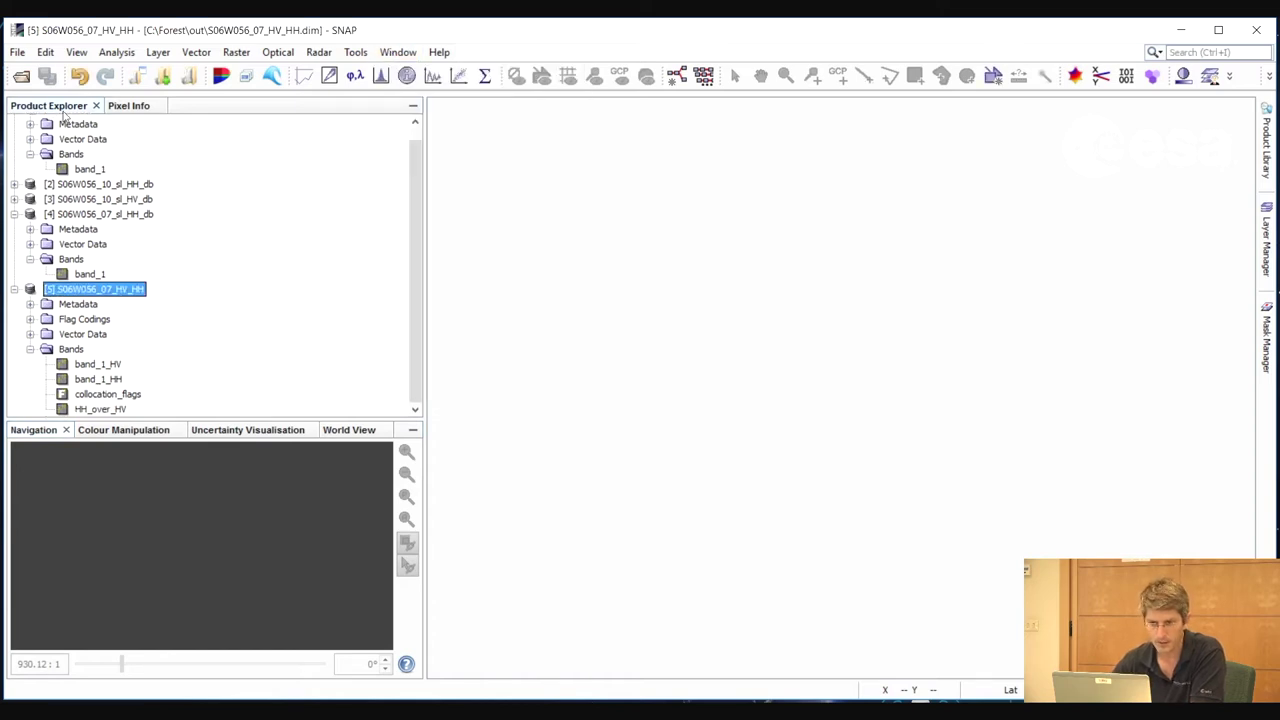
# - Open an RGB image of product [5]: red band_1_HH, green band_1_HV, blue HH_over_HV
pyautogui.click(398, 52)
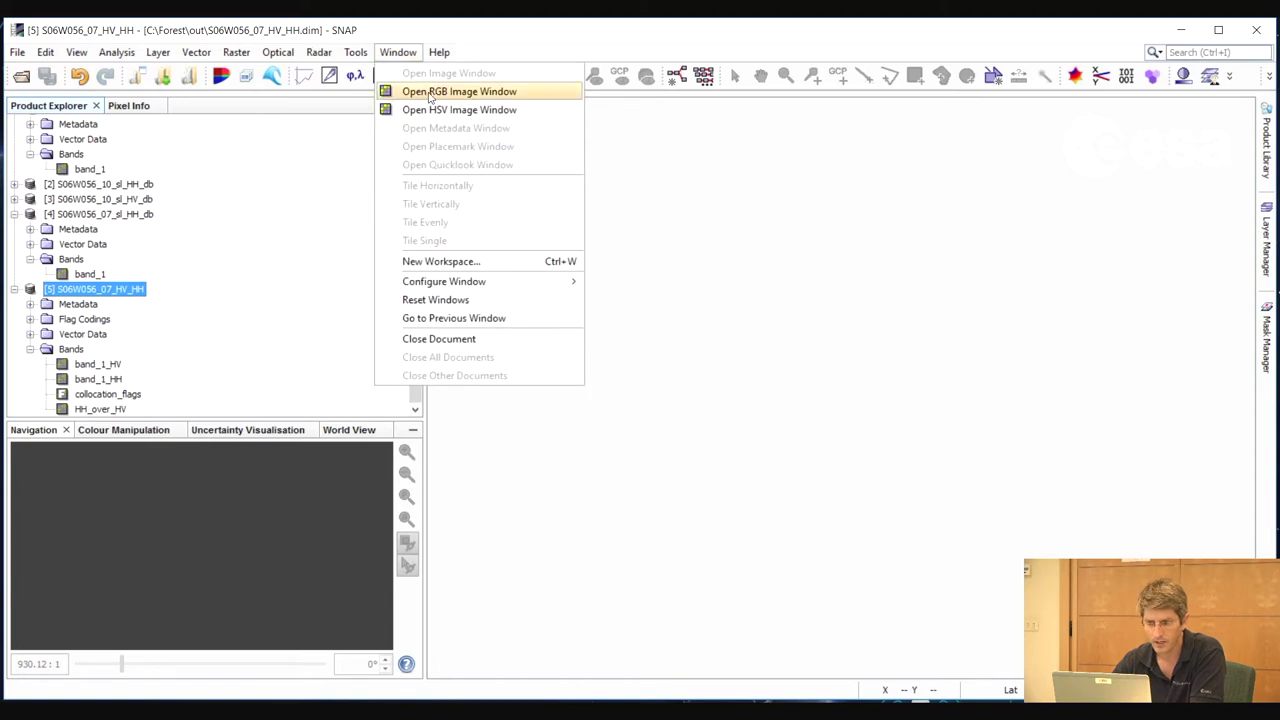
pyautogui.click(431, 92)
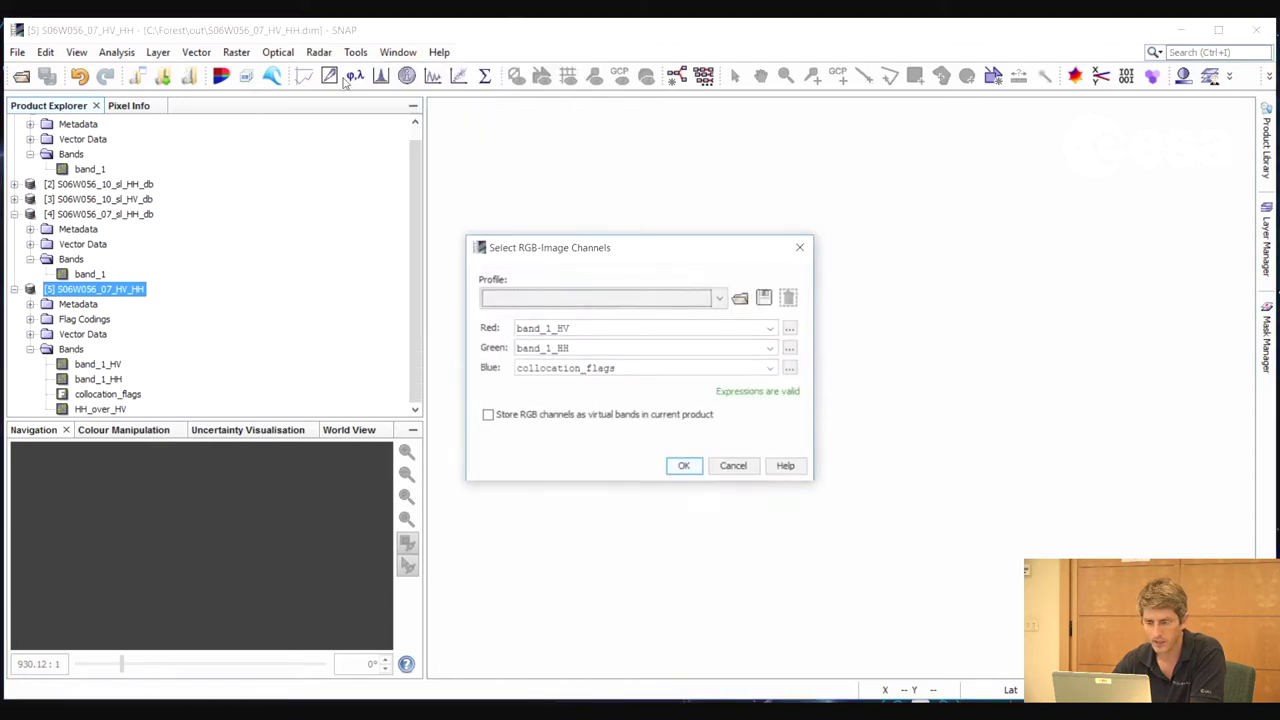
pyautogui.click(772, 330)
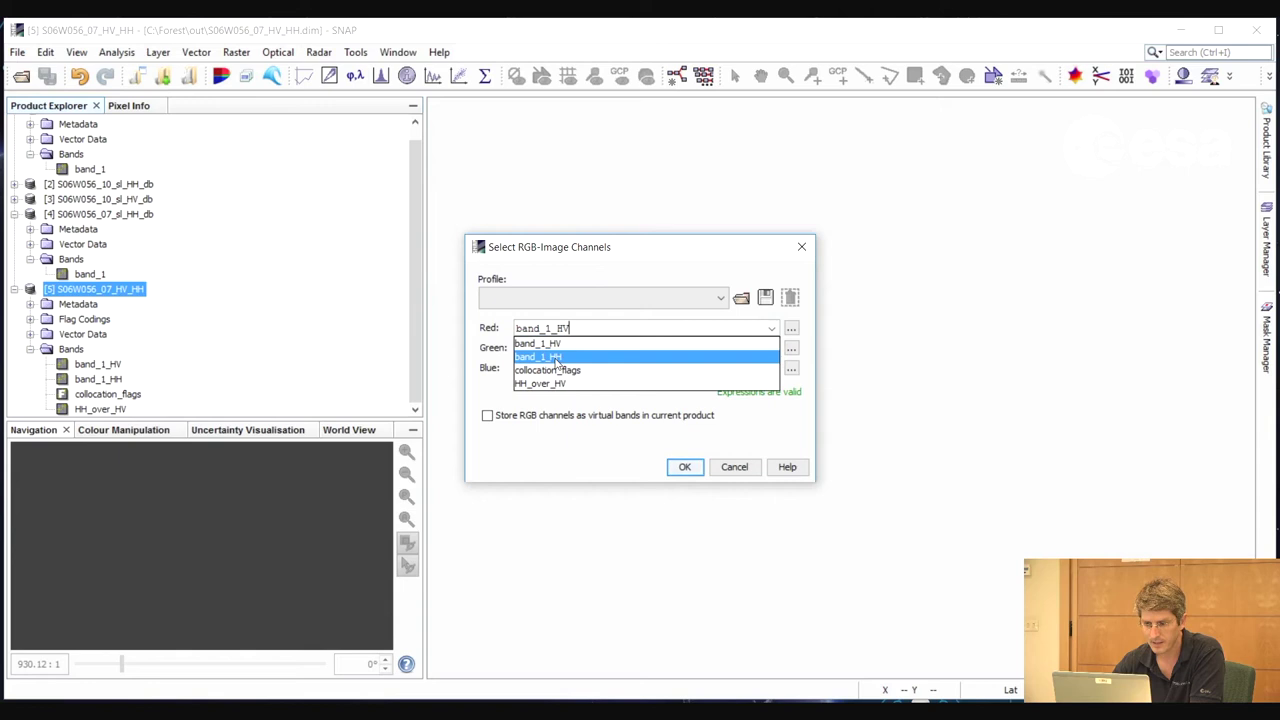
pyautogui.click(590, 357)
pyautogui.click(772, 348)
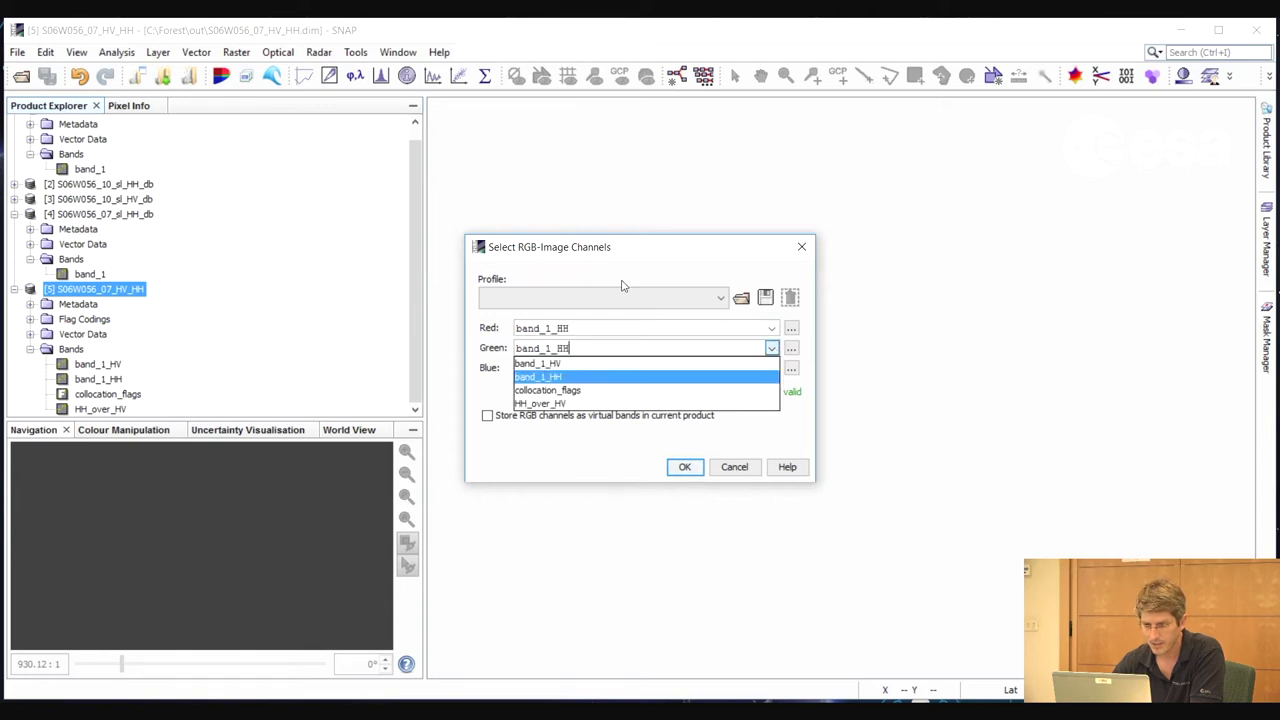
pyautogui.click(565, 365)
pyautogui.click(770, 369)
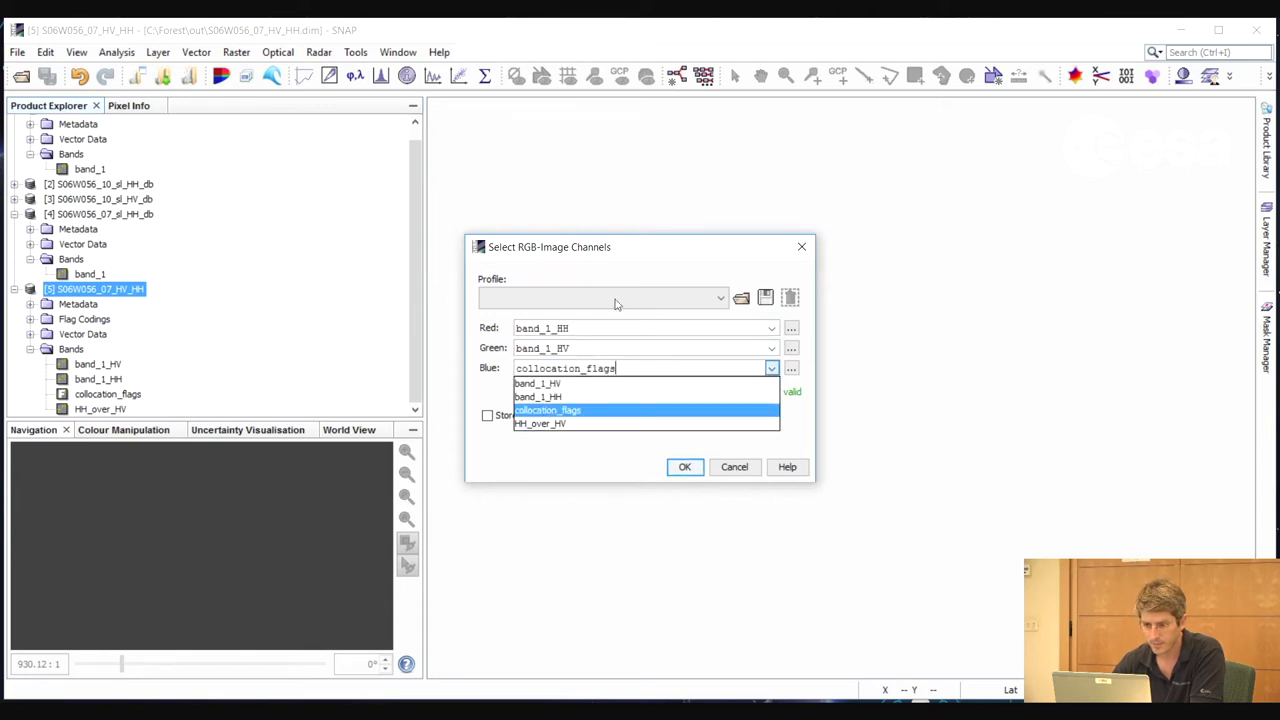
pyautogui.click(552, 426)
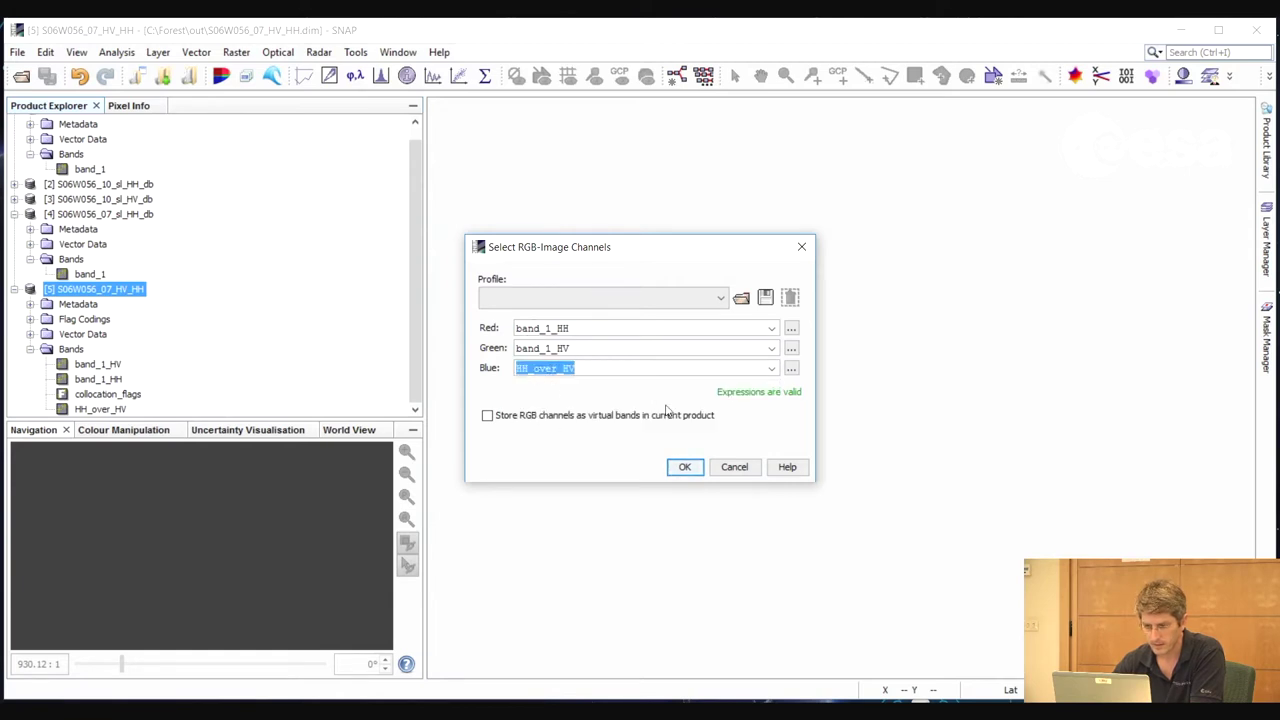
pyautogui.click(685, 468)
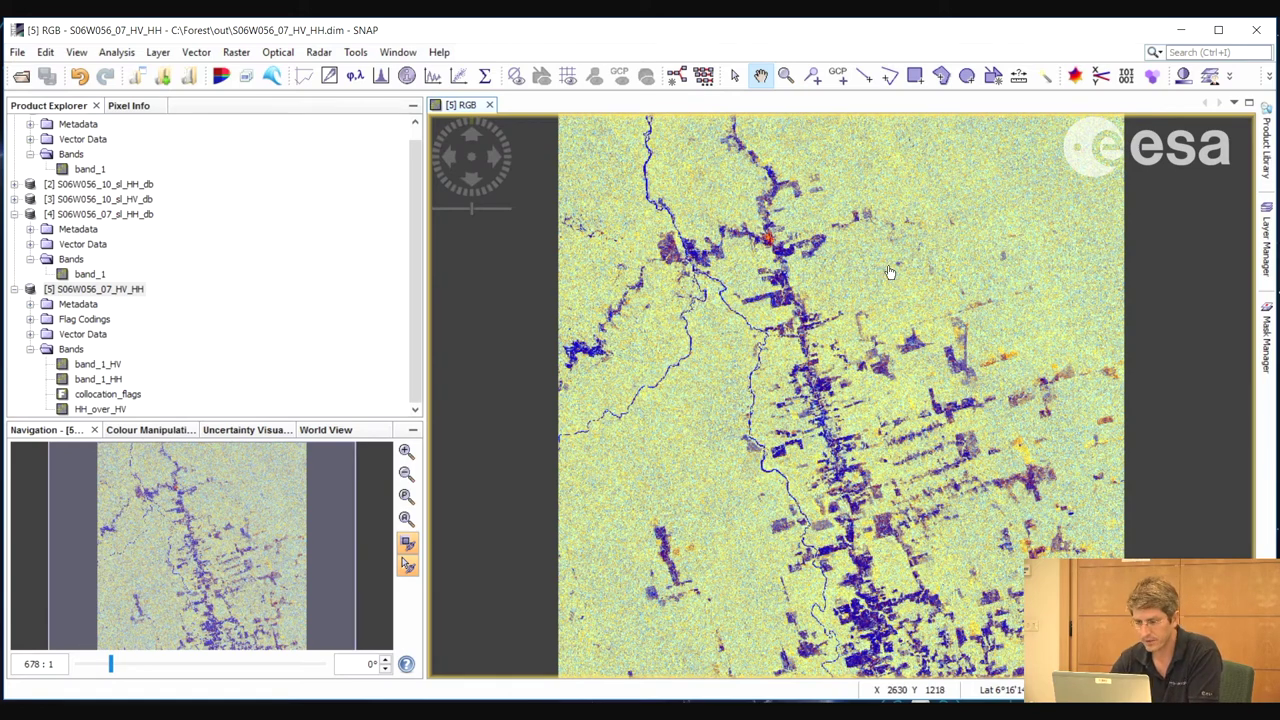
pyautogui.scroll(1, 789, 333)
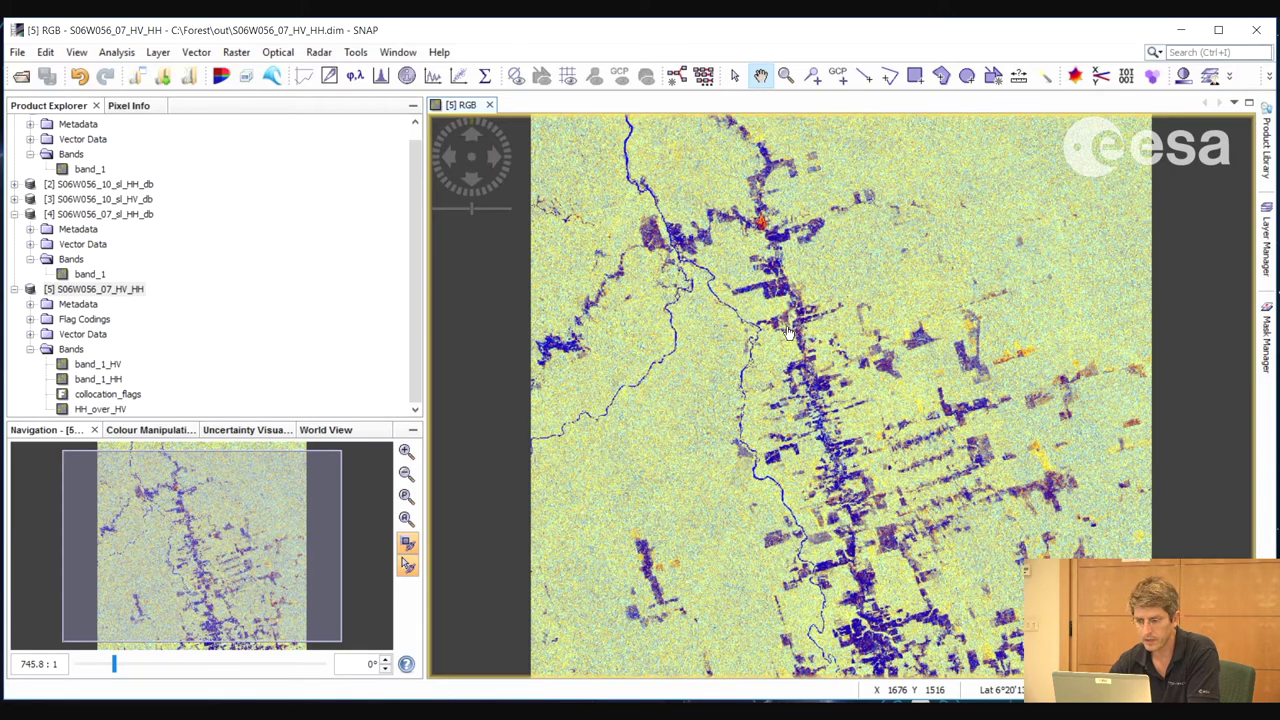
pyautogui.scroll(7, 789, 333)
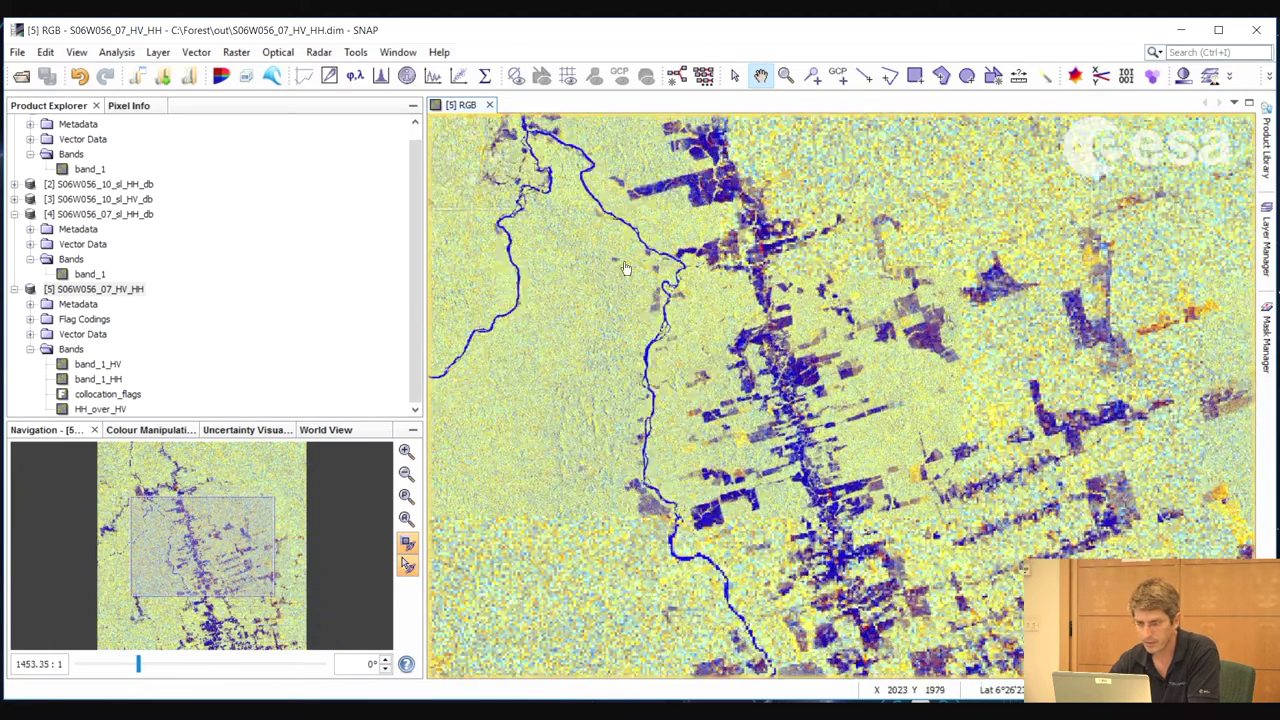
pyautogui.scroll(4, 625, 268)
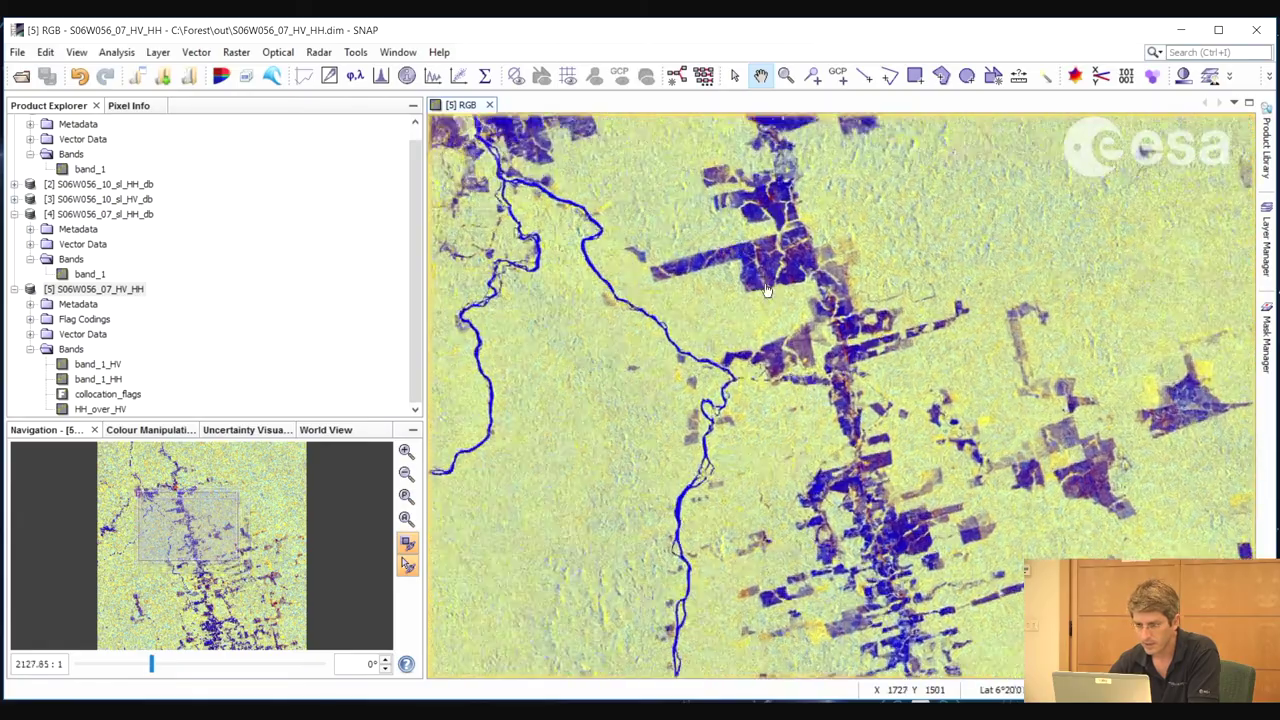
pyautogui.scroll(3, 766, 290)
pyautogui.scroll(-12, 769, 479)
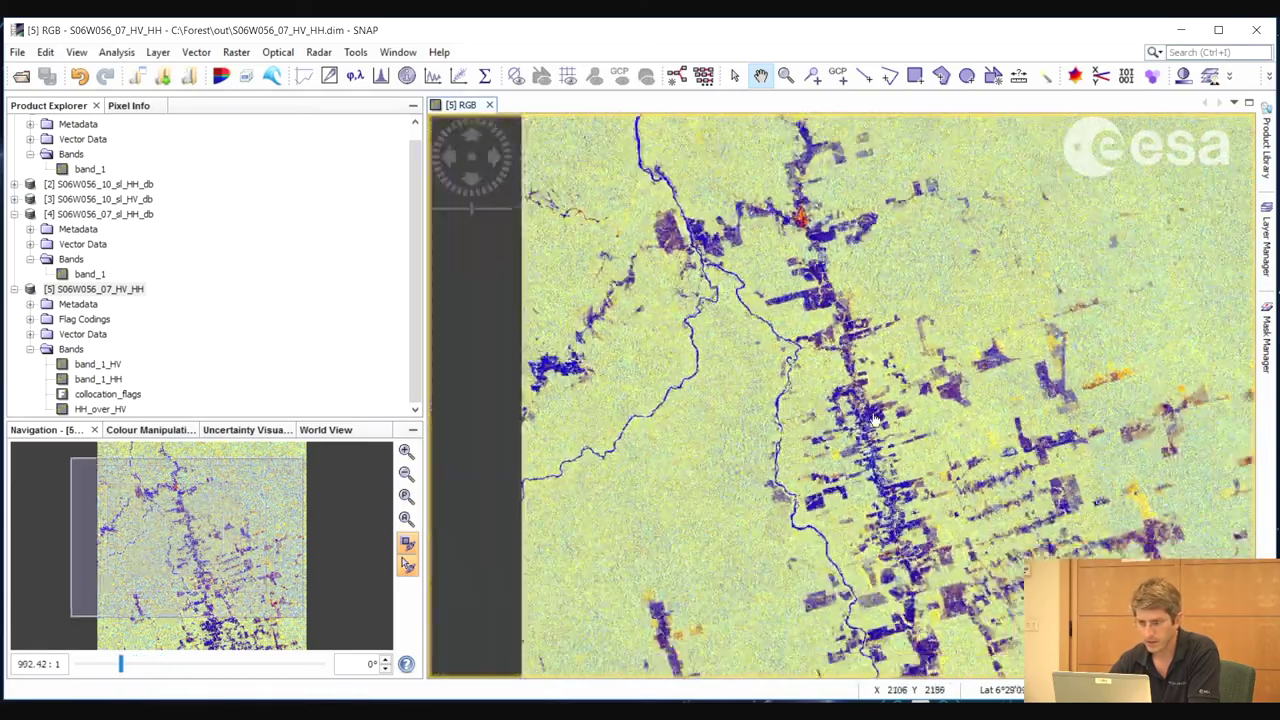
pyautogui.moveTo(876, 420); pyautogui.dragTo(814, 425)
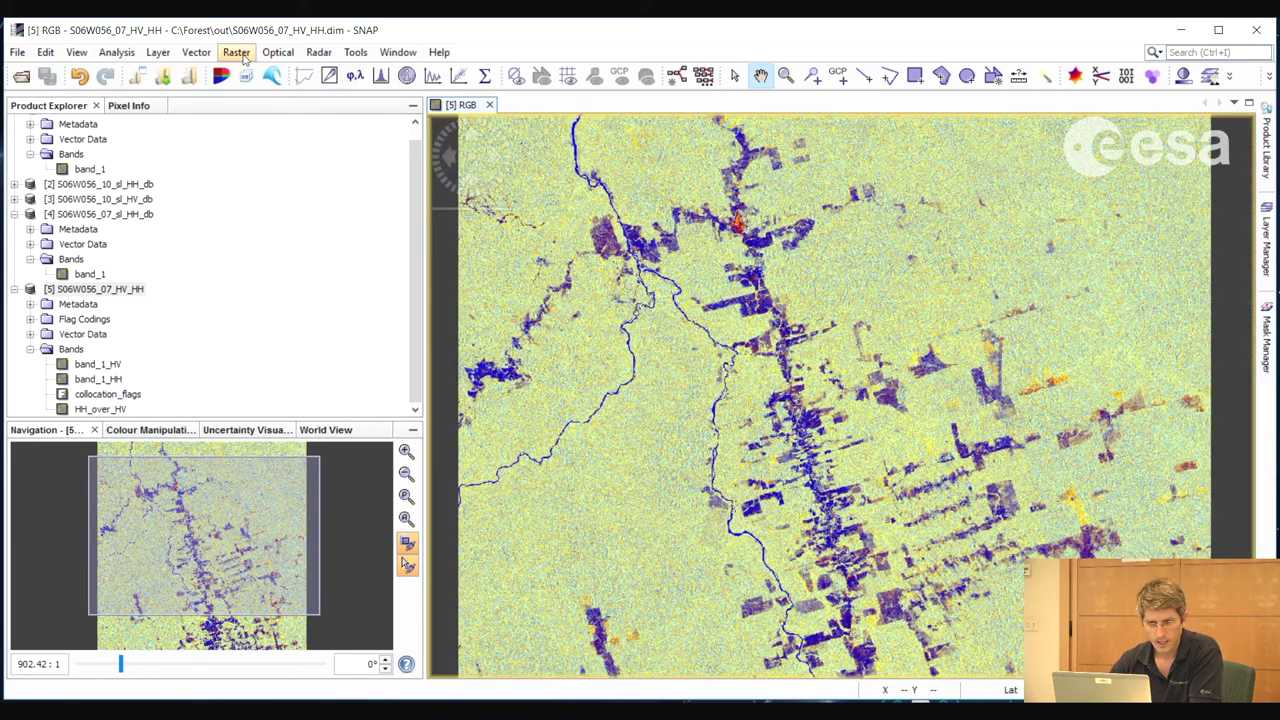
# - Open the Single Product Speckle Filter and choose a Lee filter with 5×5 size
pyautogui.click(318, 52)
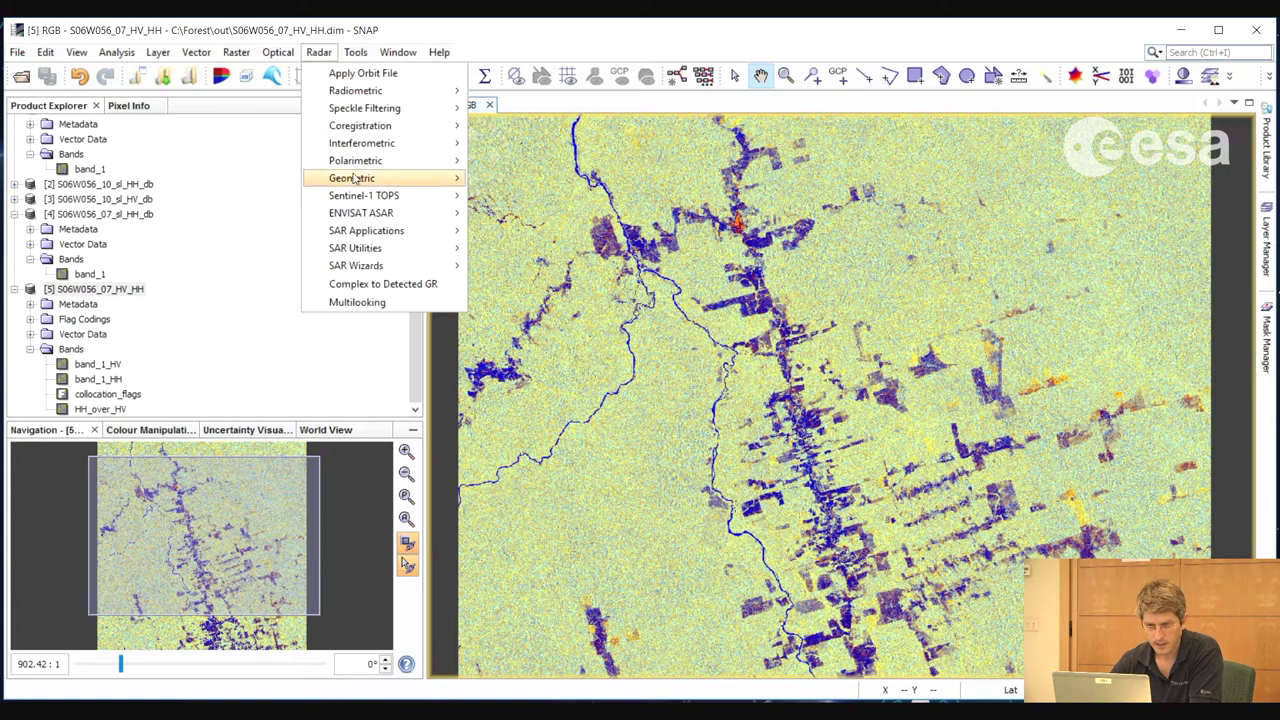
pyautogui.moveTo(370, 110)
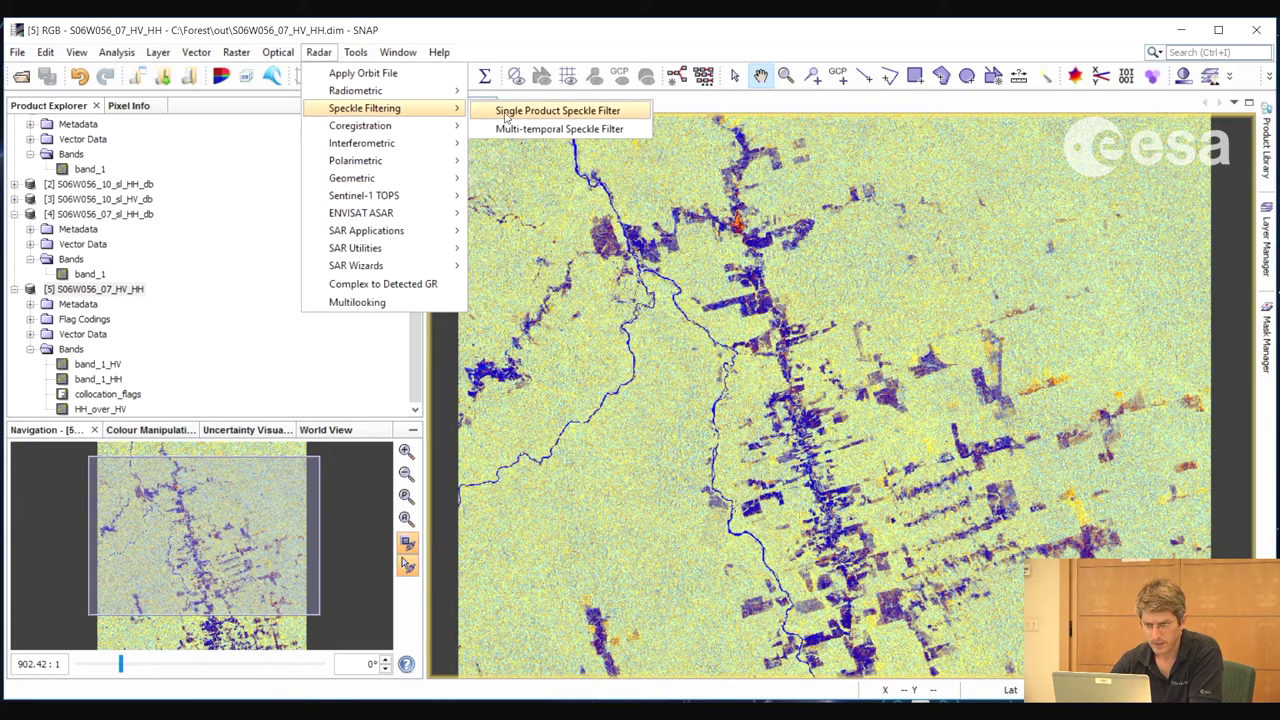
pyautogui.click(557, 110)
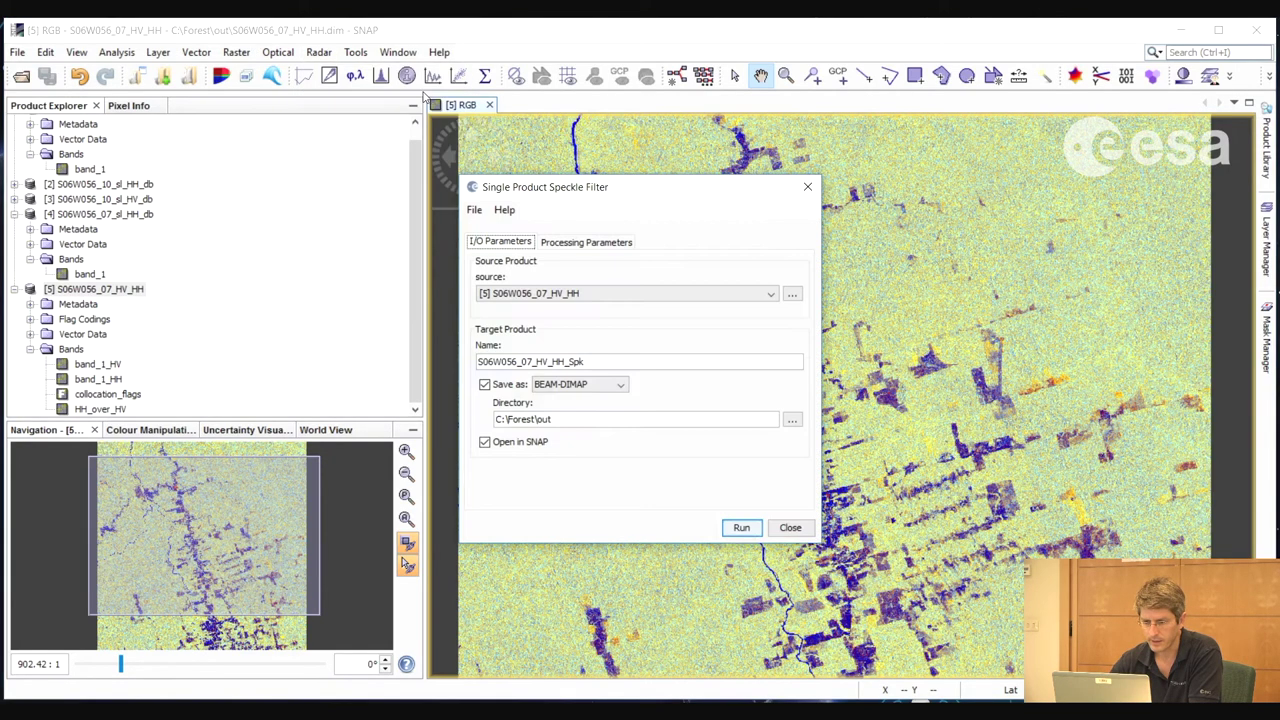
pyautogui.click(586, 241)
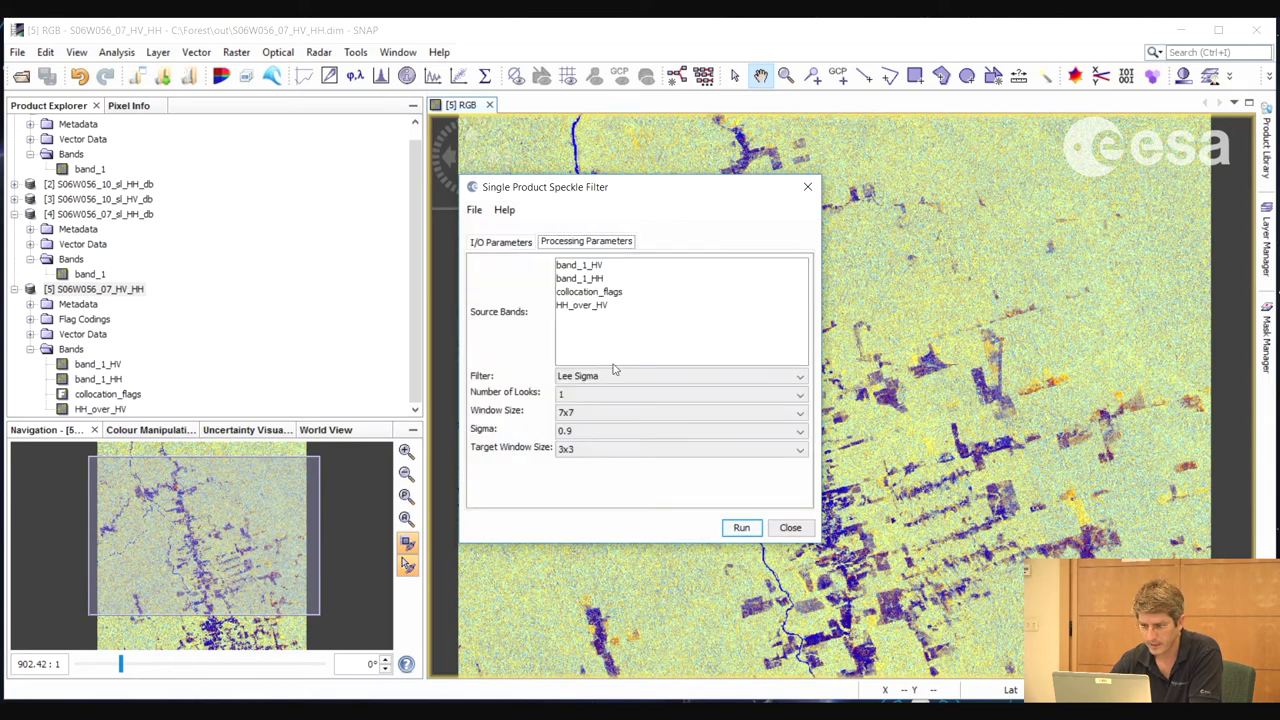
pyautogui.click(720, 379)
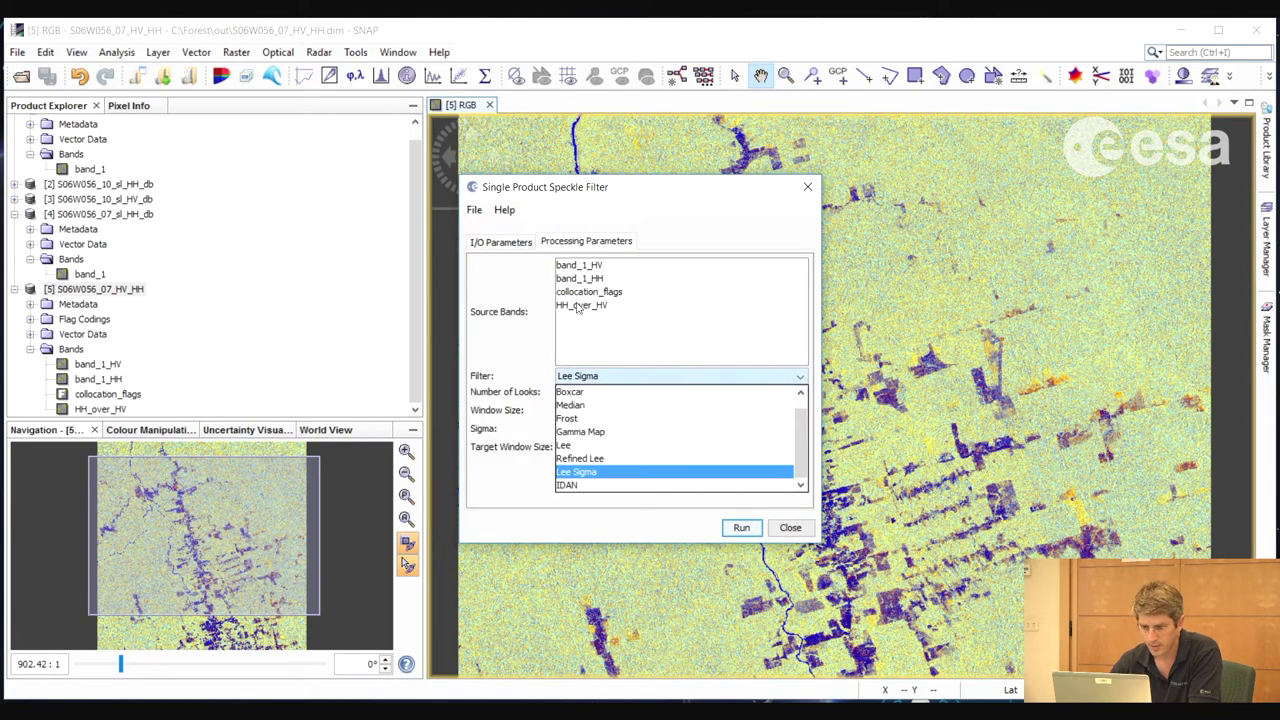
pyautogui.click(588, 449)
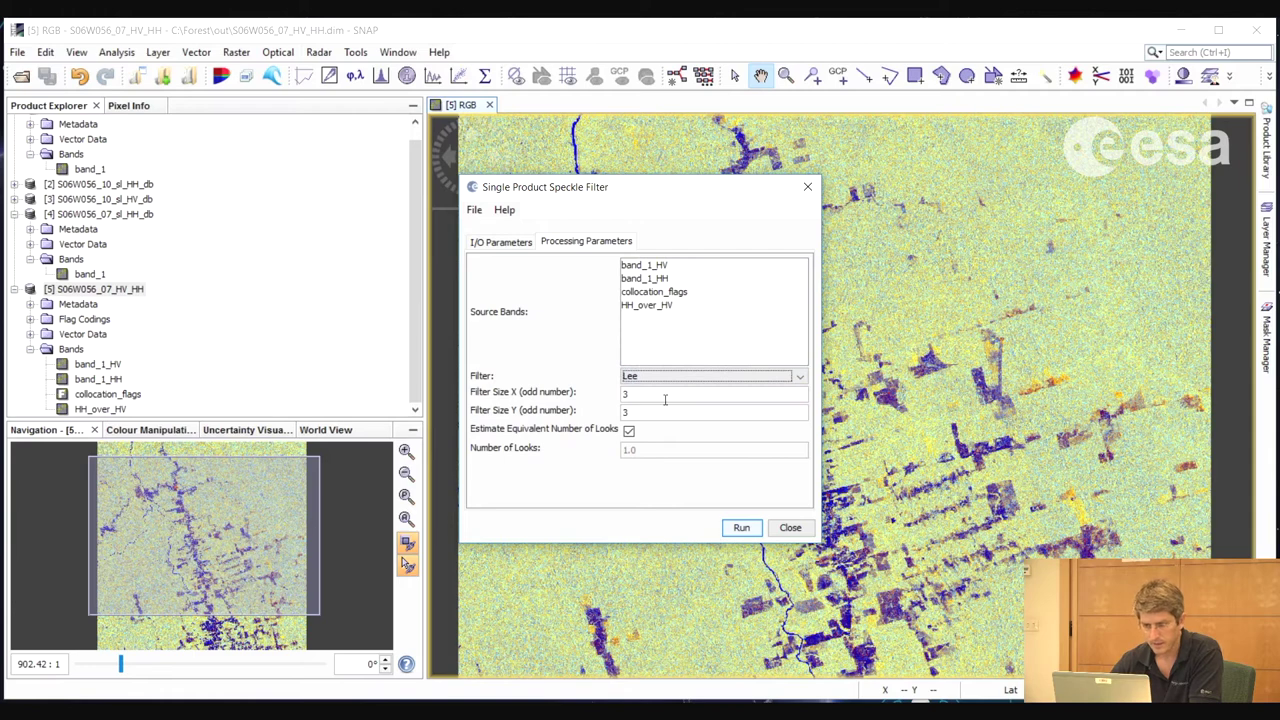
pyautogui.doubleClick(644, 394)
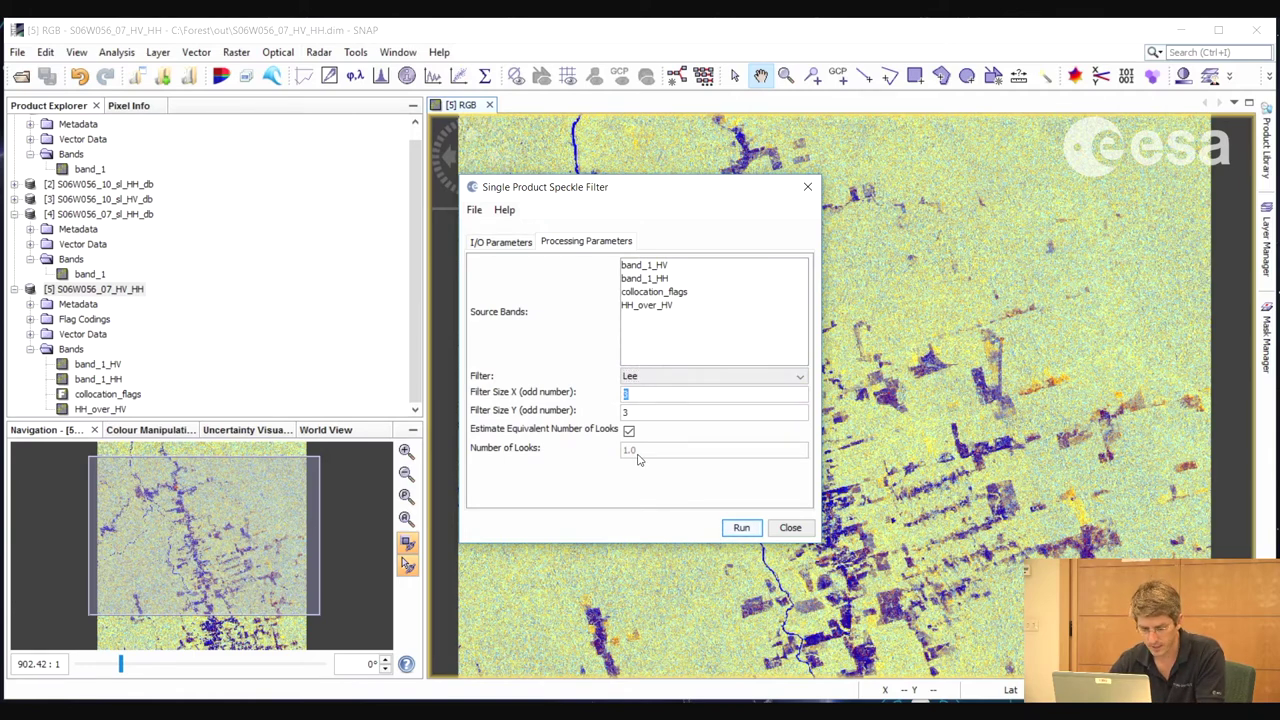
pyautogui.write('55')
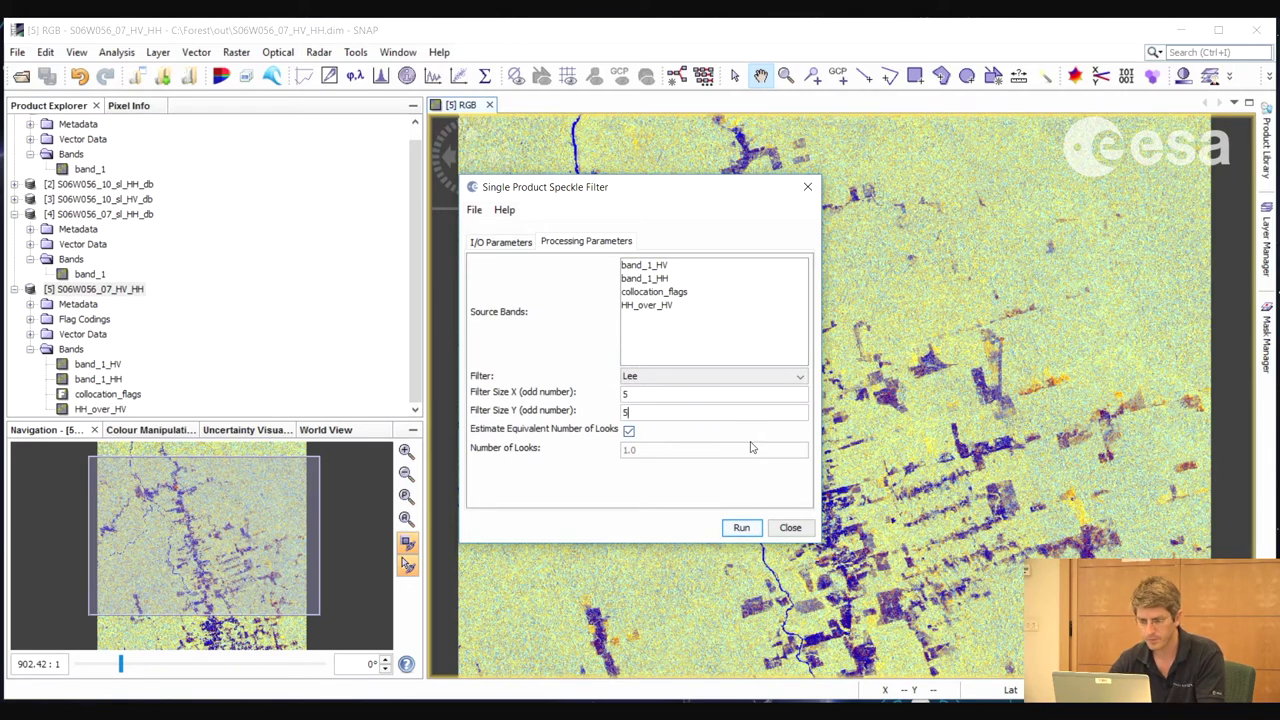
# - Filter band_1_HV, band_1_HH and HH_over_HV, writing S06W056_07_HV_HH_Spk, then close
pyautogui.click(655, 266)
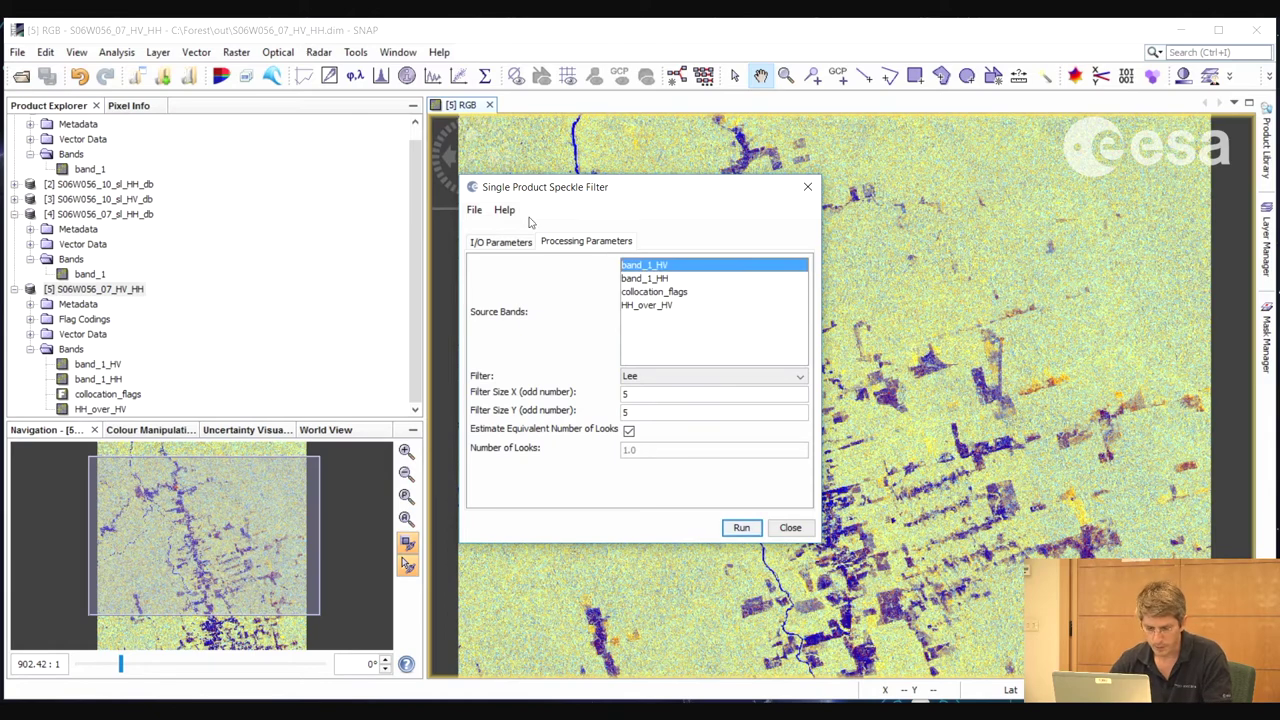
pyautogui.keyDown('ctrl'); pyautogui.click(664, 279); pyautogui.keyUp('ctrl')
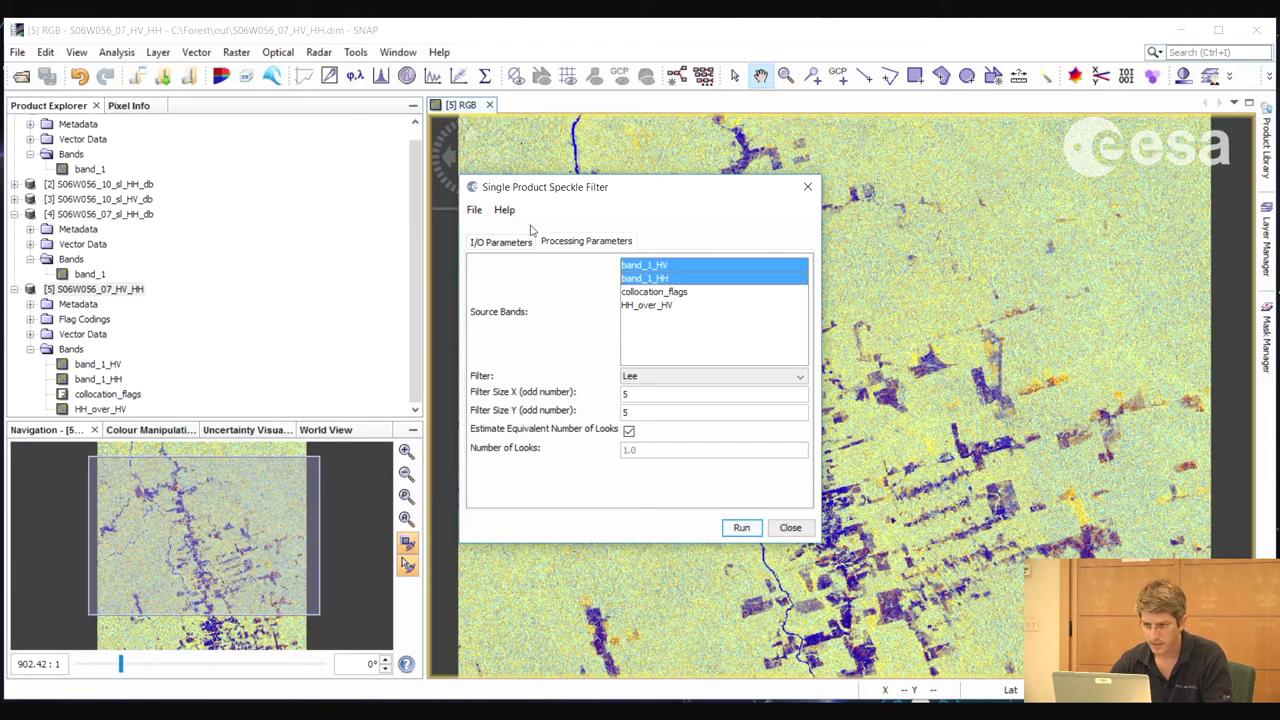
pyautogui.keyDown('ctrl'); pyautogui.click(659, 309); pyautogui.keyUp('ctrl')
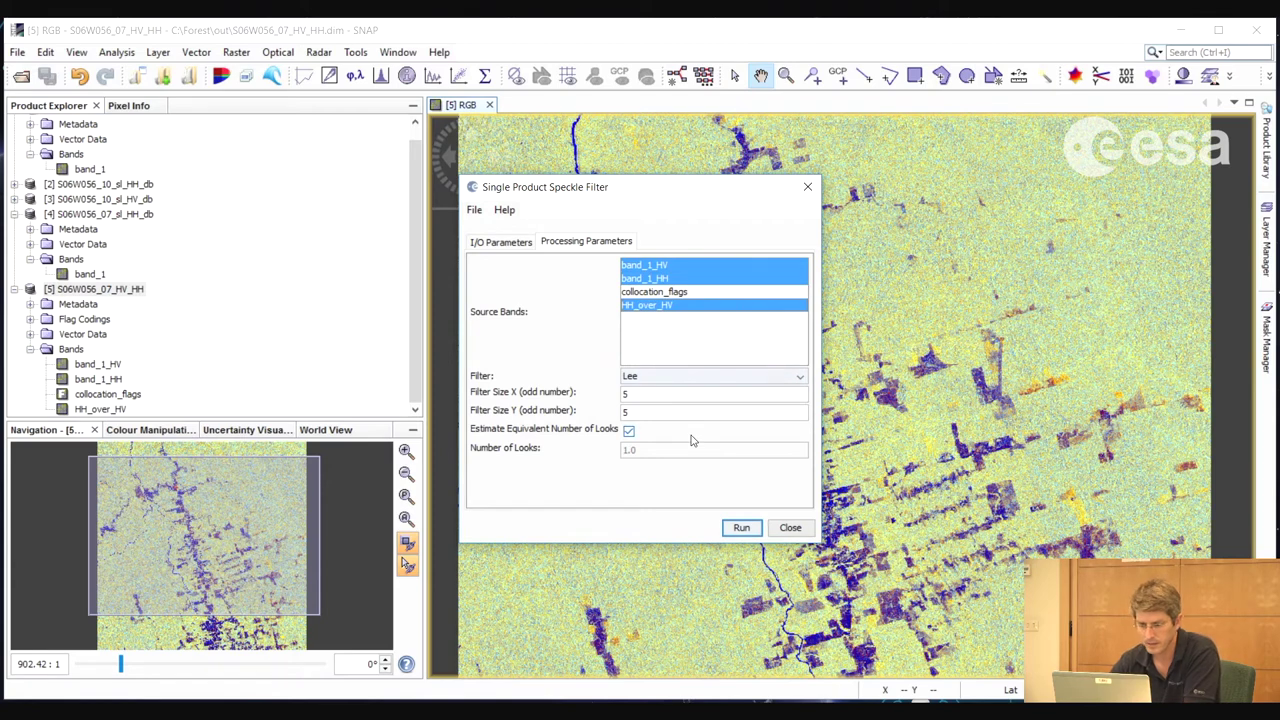
pyautogui.click(489, 245)
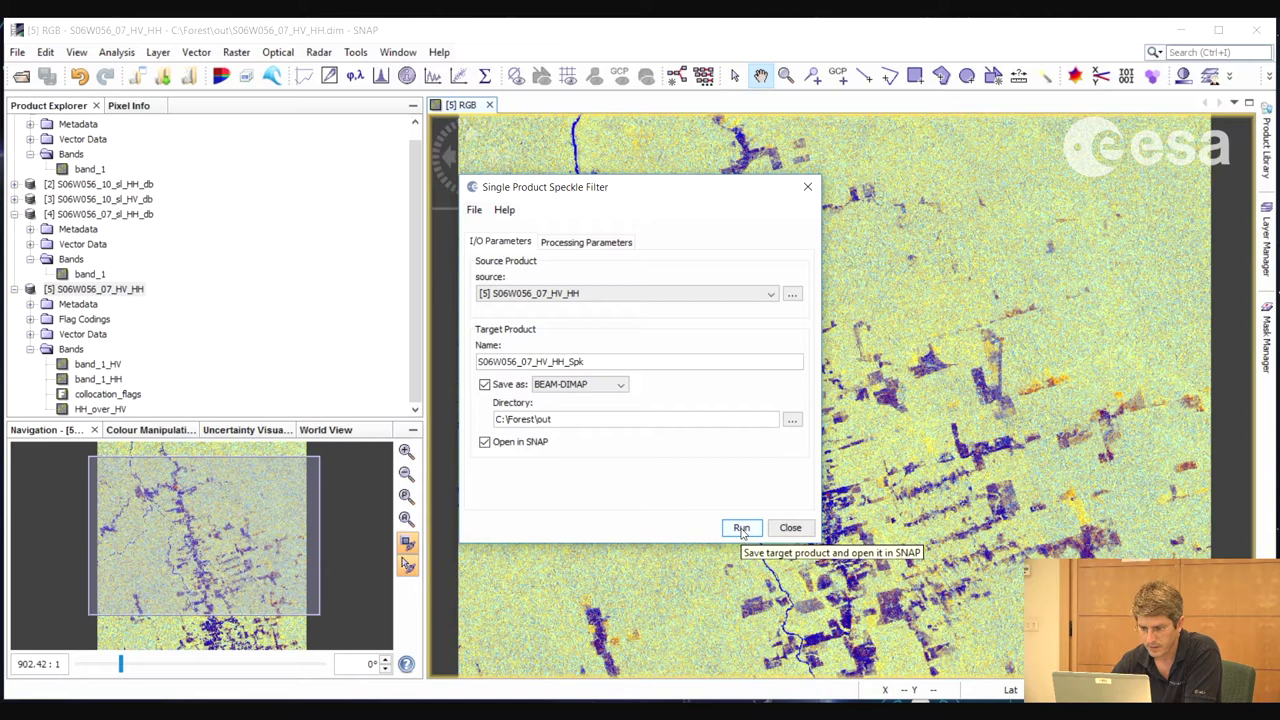
pyautogui.press('Return')
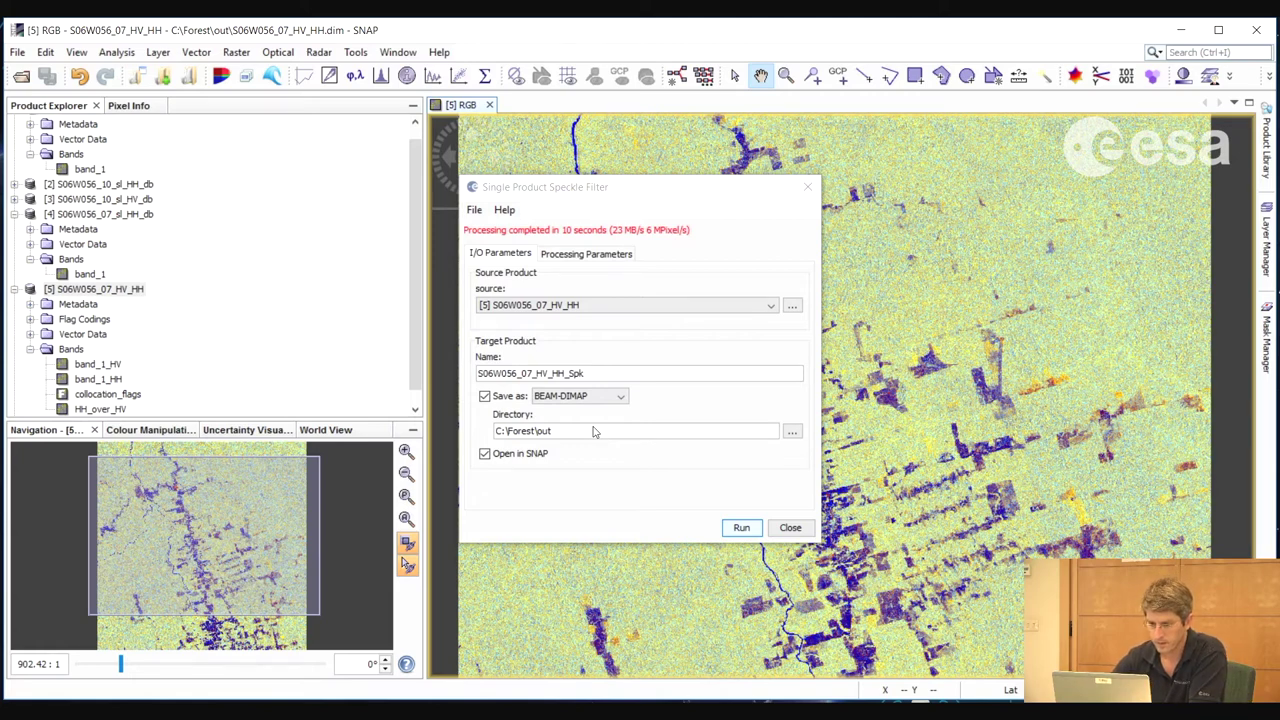
pyautogui.click(790, 527)
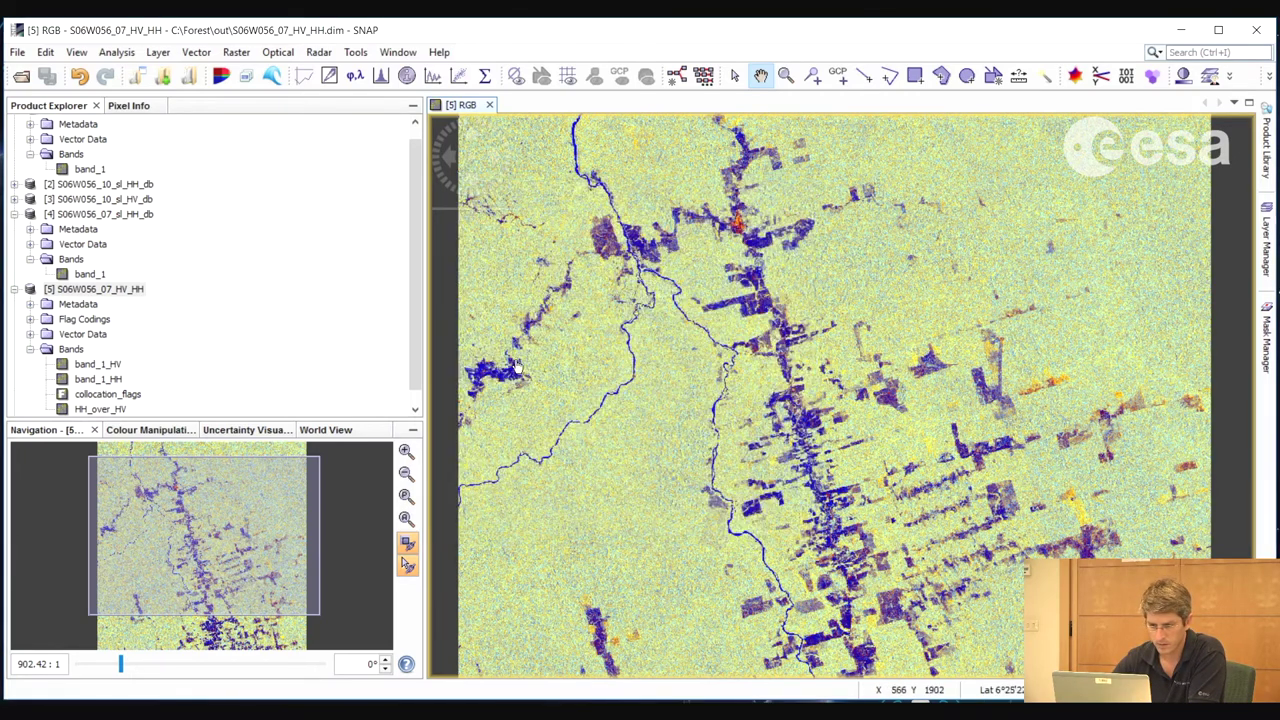
# - Expand filtered product [6] to list its bands and start an RGB image of it
pyautogui.scroll(-2, 413, 337)
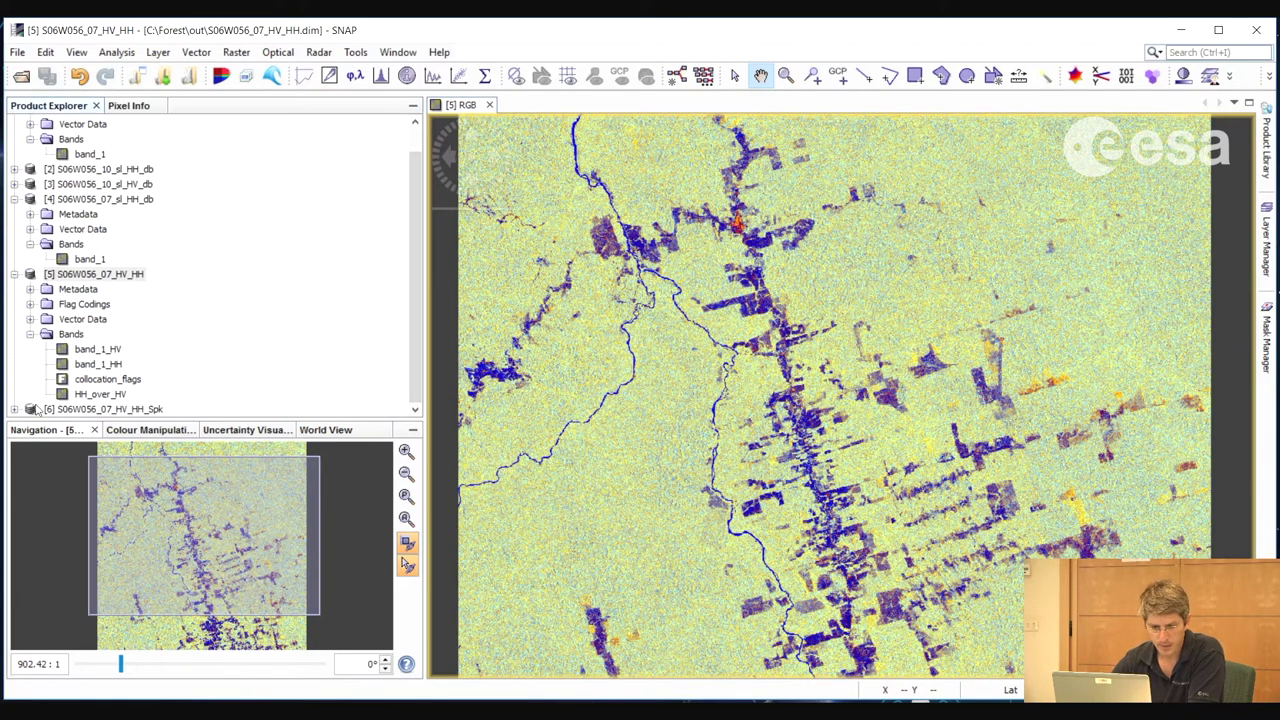
pyautogui.click(15, 409)
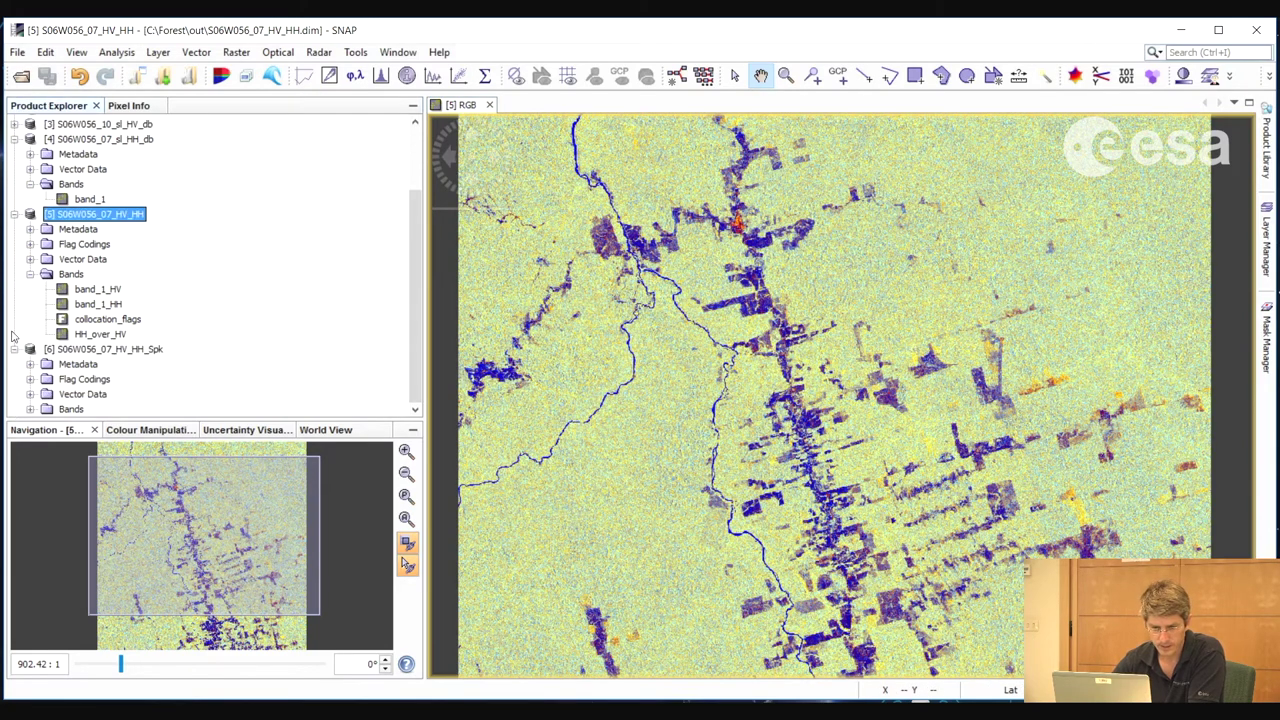
pyautogui.click(30, 410)
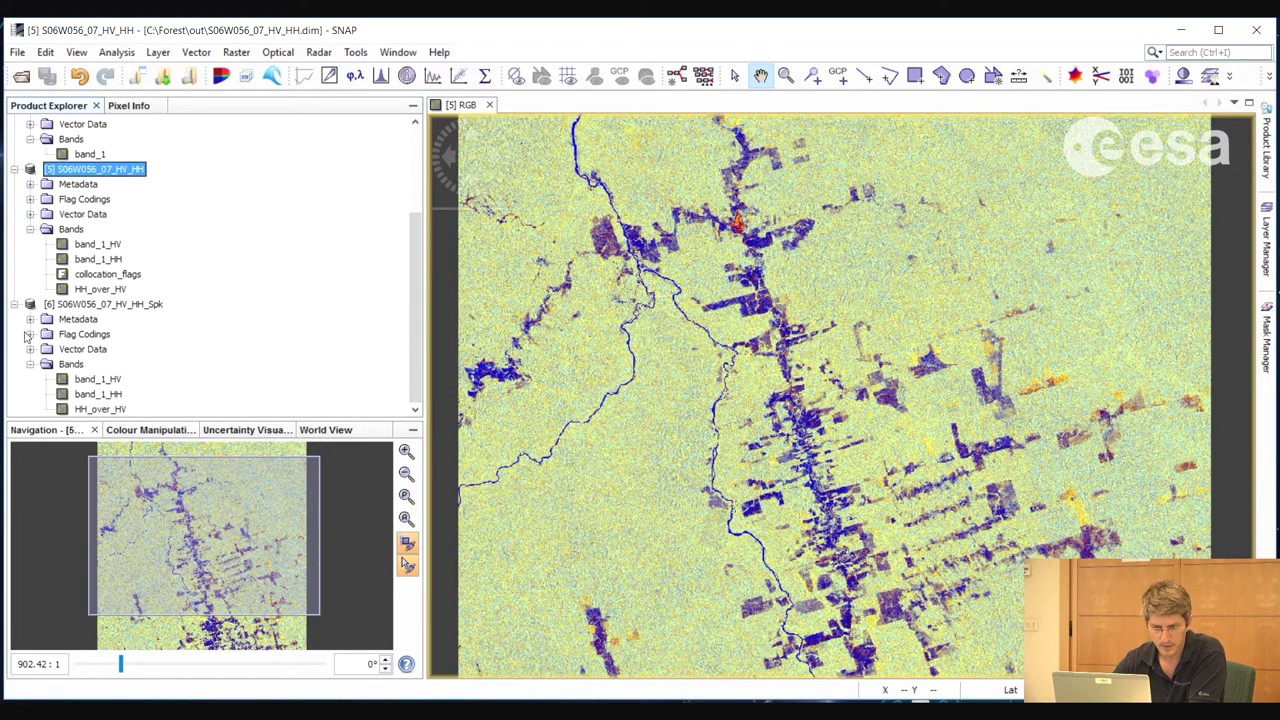
pyautogui.click(103, 304)
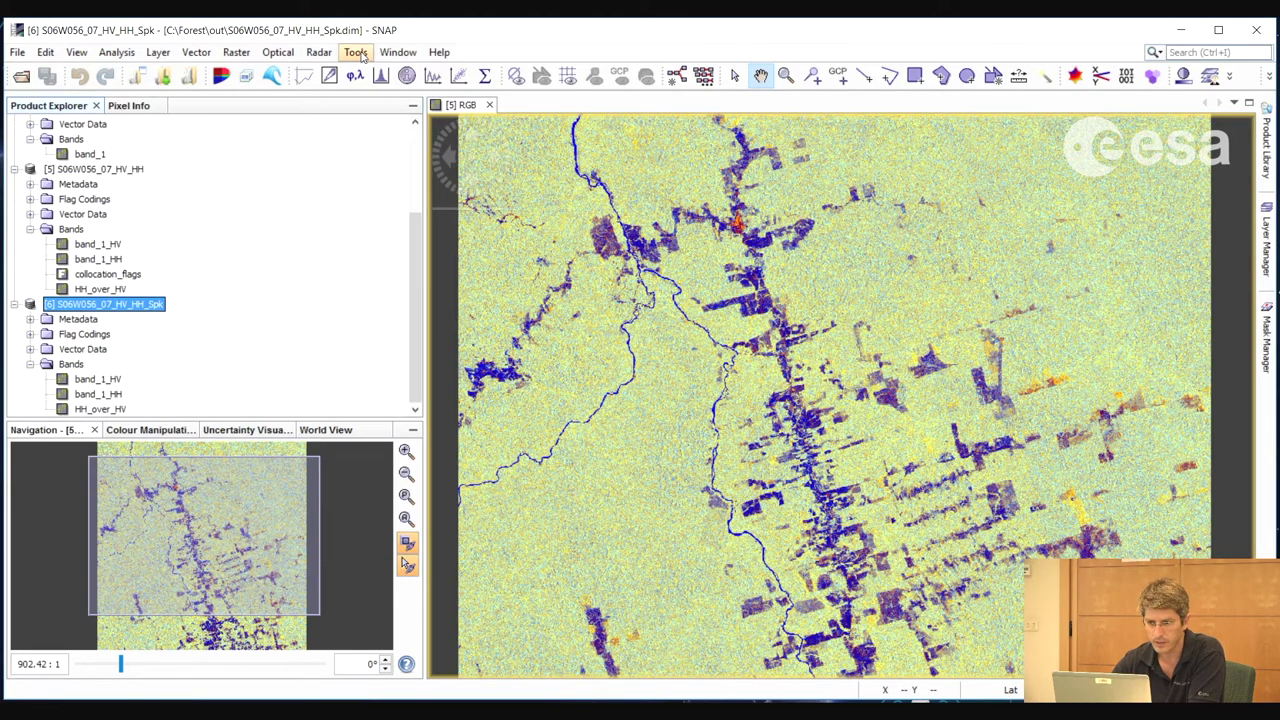
pyautogui.click(398, 52)
pyautogui.click(437, 91)
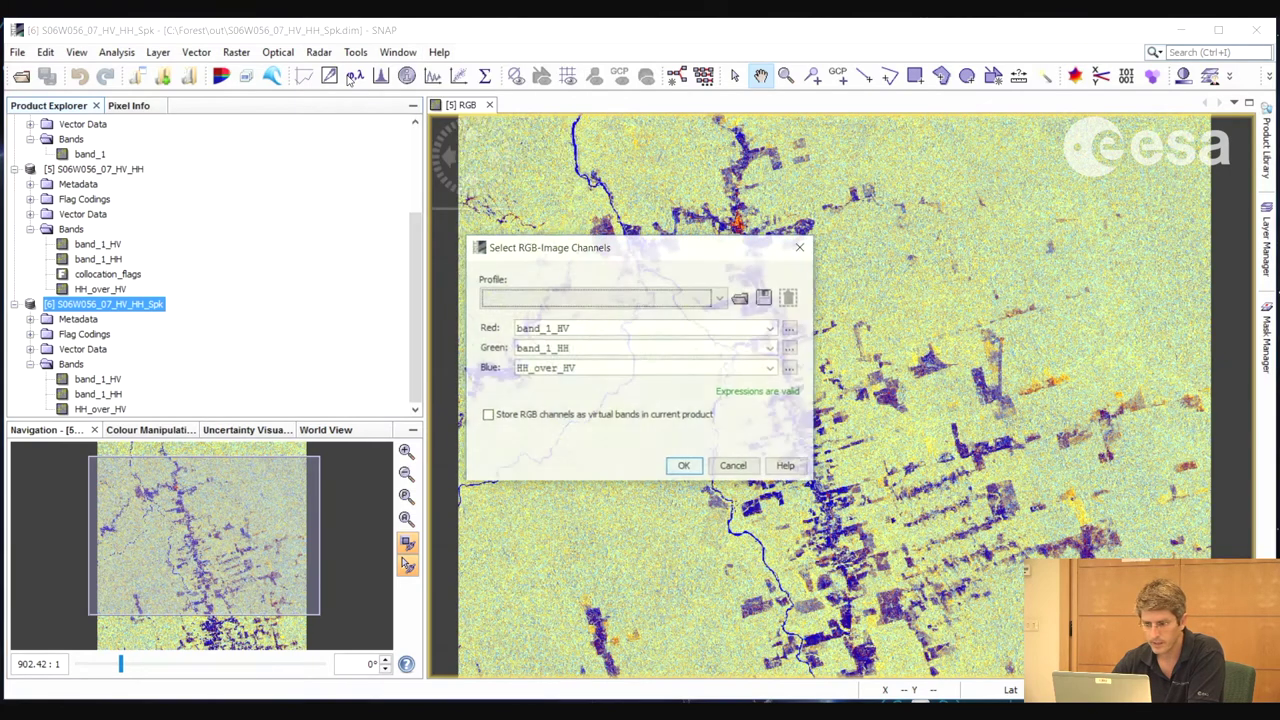
# - Assign band_1_HH to red, band_1_HV to green and HH_over_HV to blue, then create the view
pyautogui.click(771, 328)
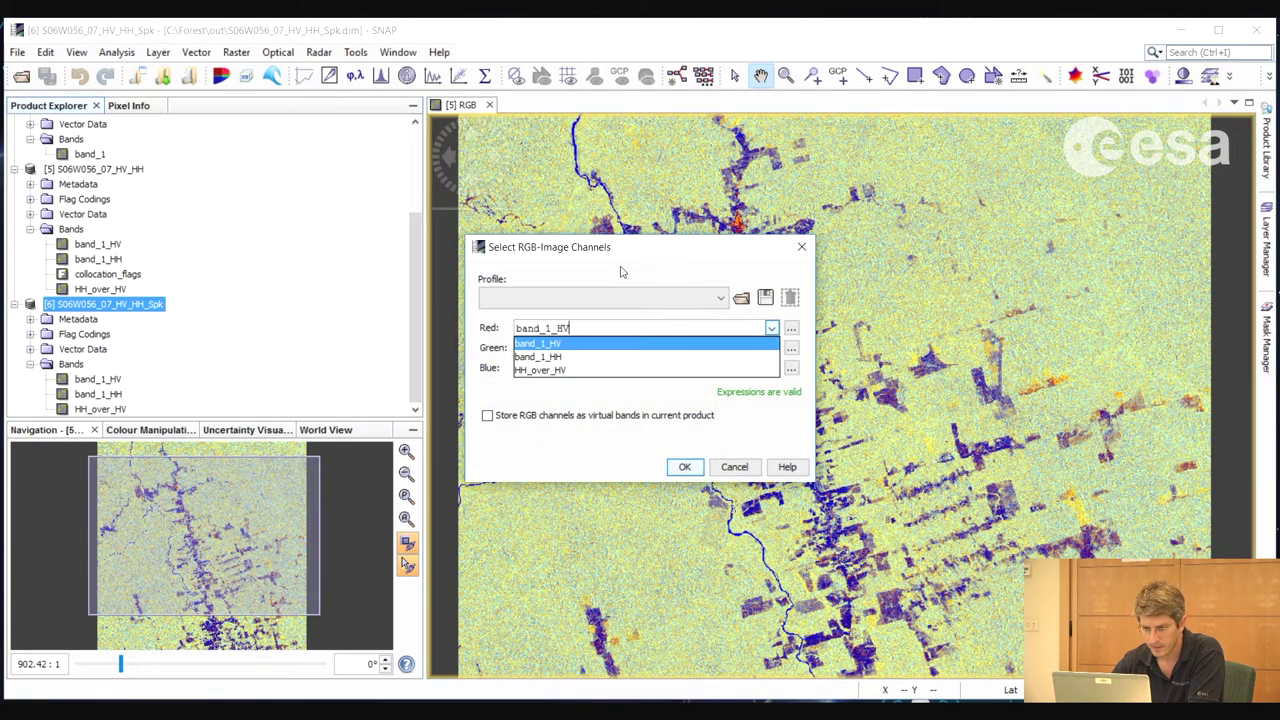
pyautogui.click(604, 356)
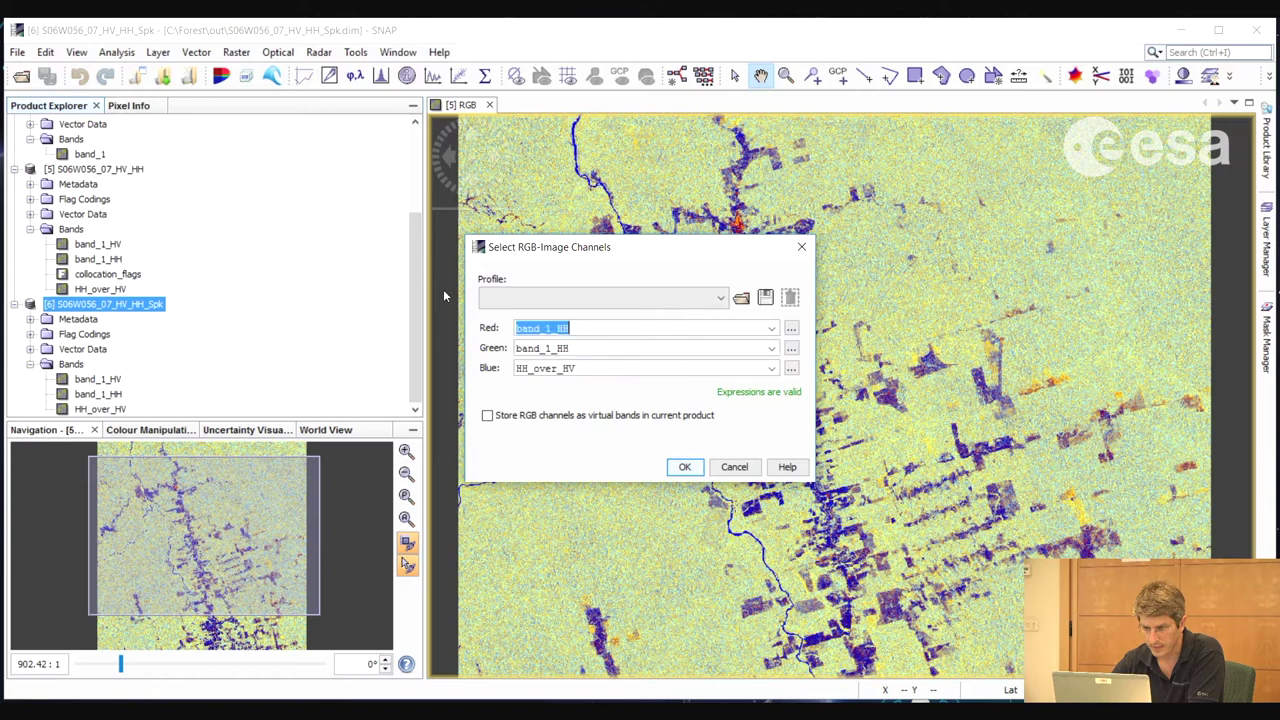
pyautogui.click(771, 348)
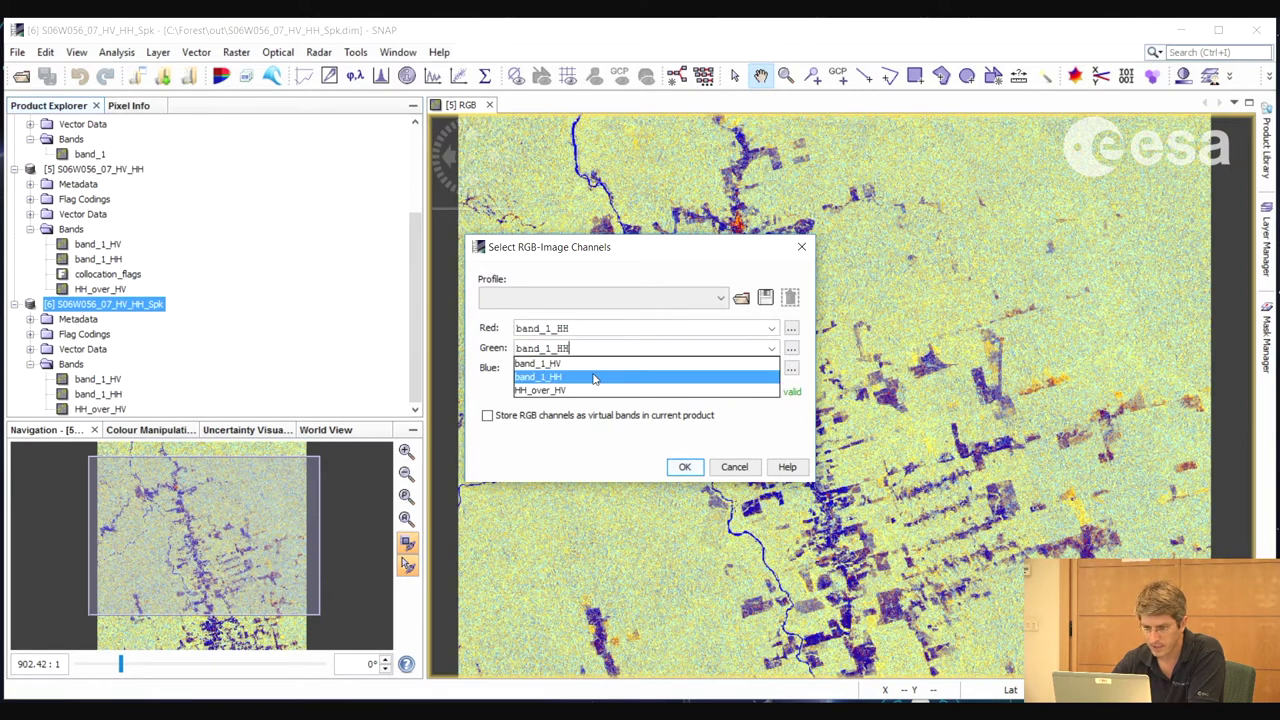
pyautogui.click(580, 364)
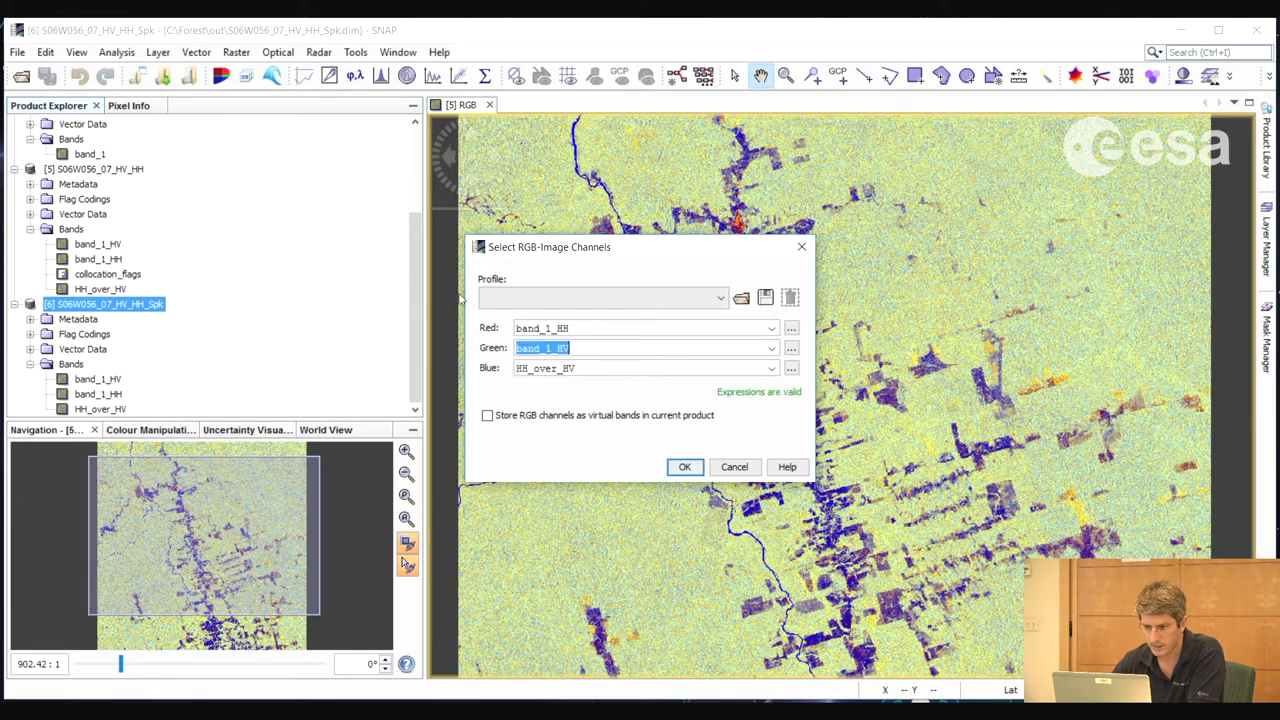
pyautogui.click(770, 369)
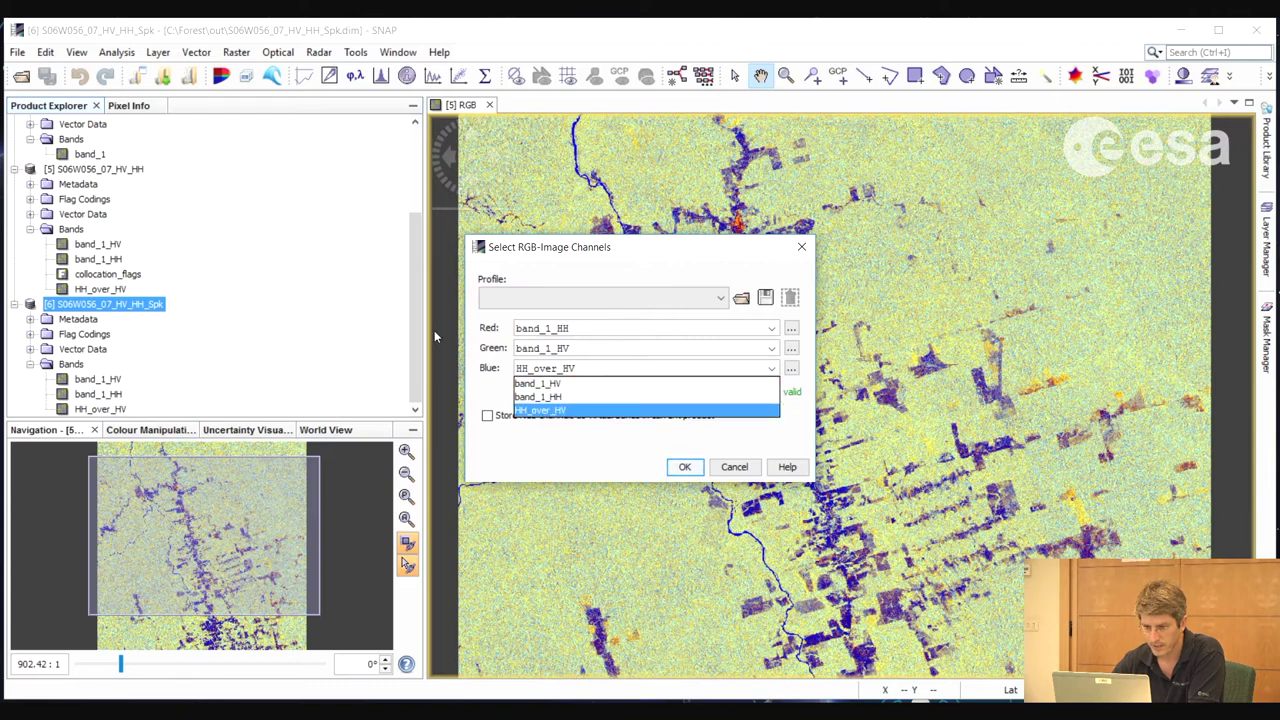
pyautogui.click(558, 409)
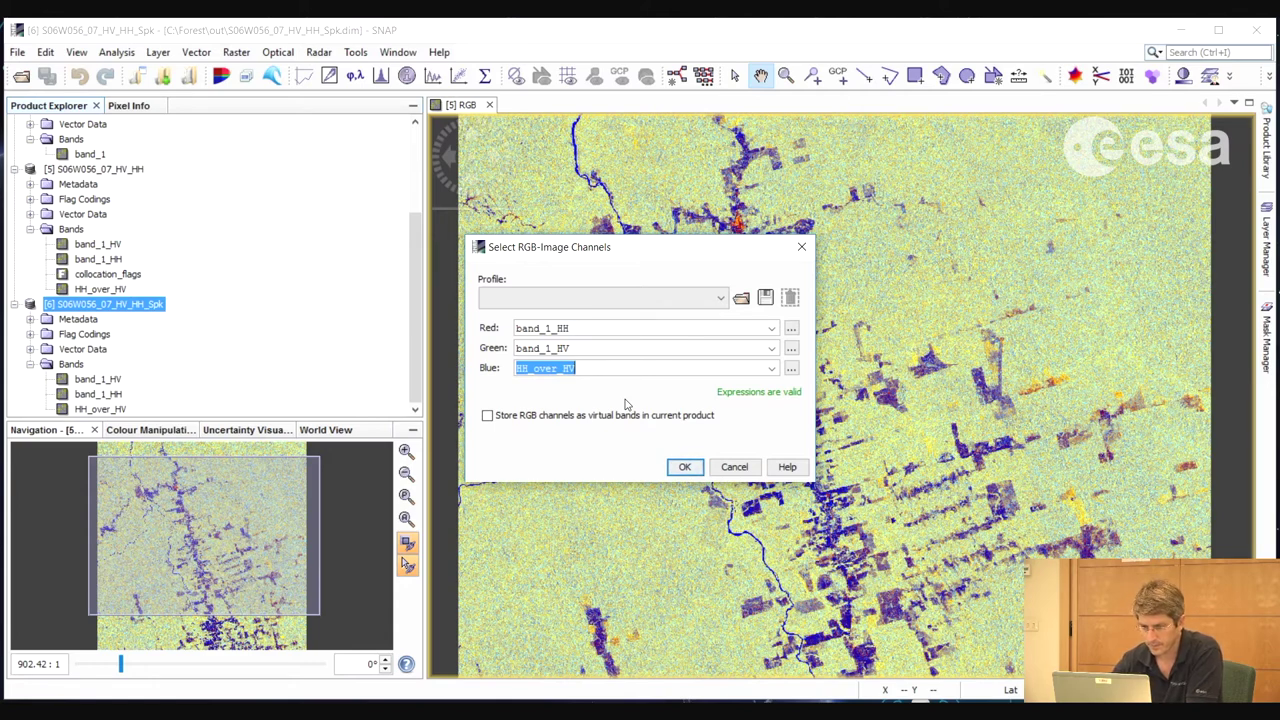
pyautogui.click(686, 468)
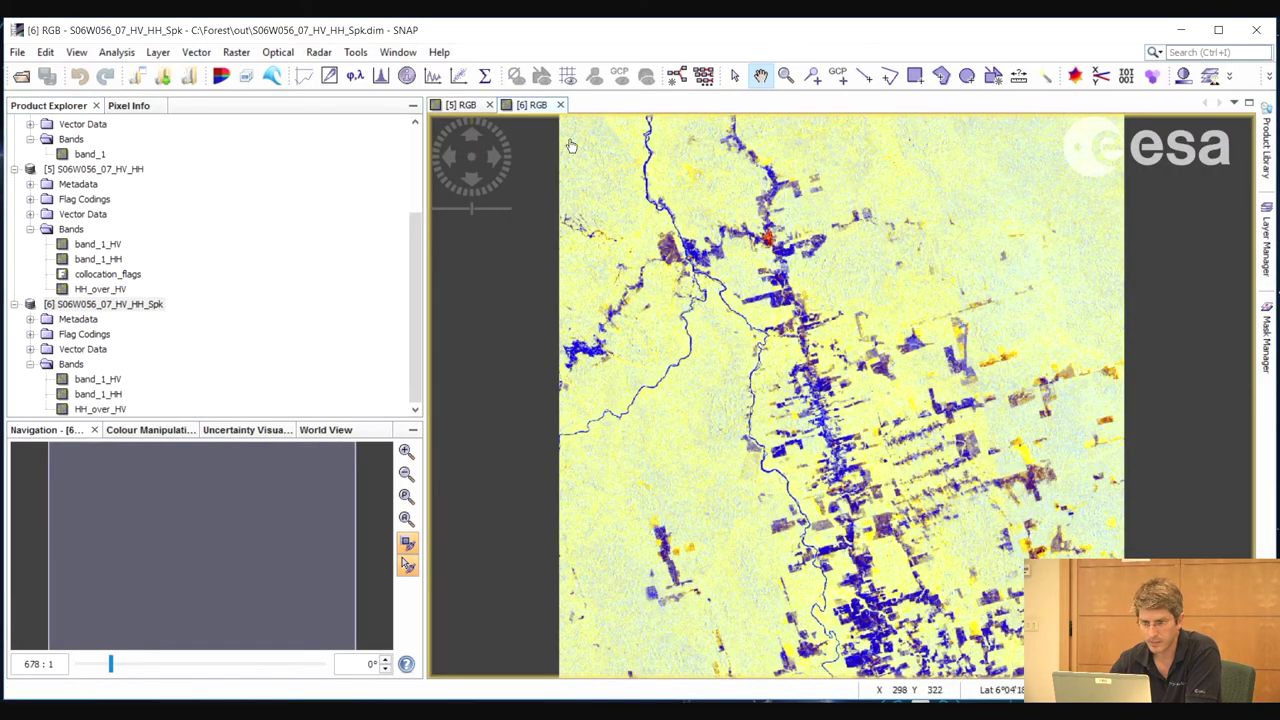
pyautogui.click(478, 105)
pyautogui.click(512, 105)
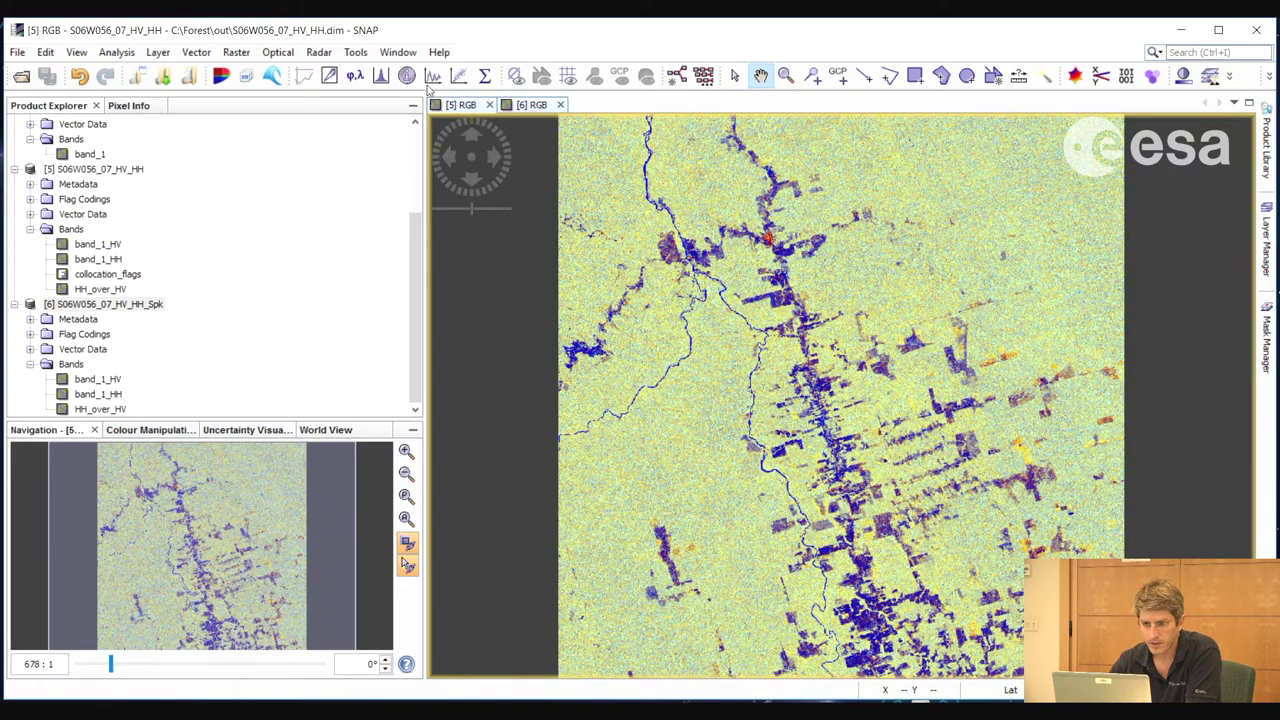
pyautogui.click(398, 52)
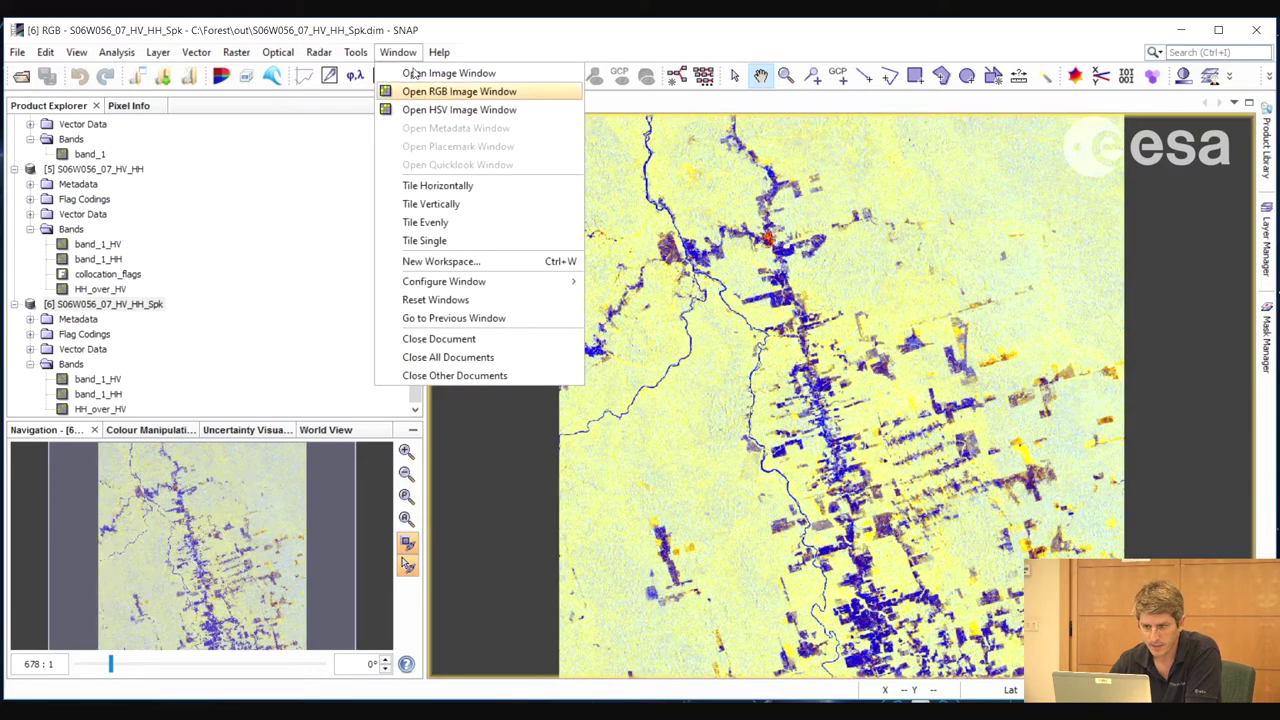
pyautogui.click(437, 185)
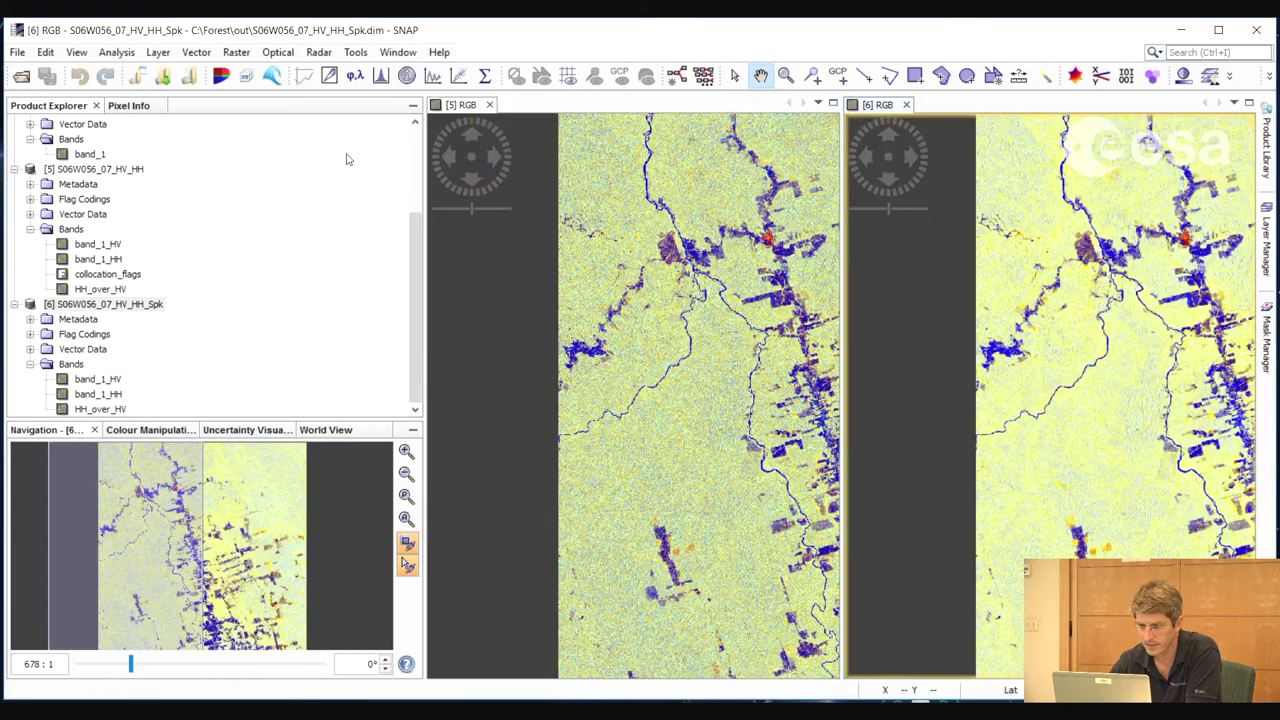
pyautogui.click(673, 416)
pyautogui.scroll(-3, 673, 416)
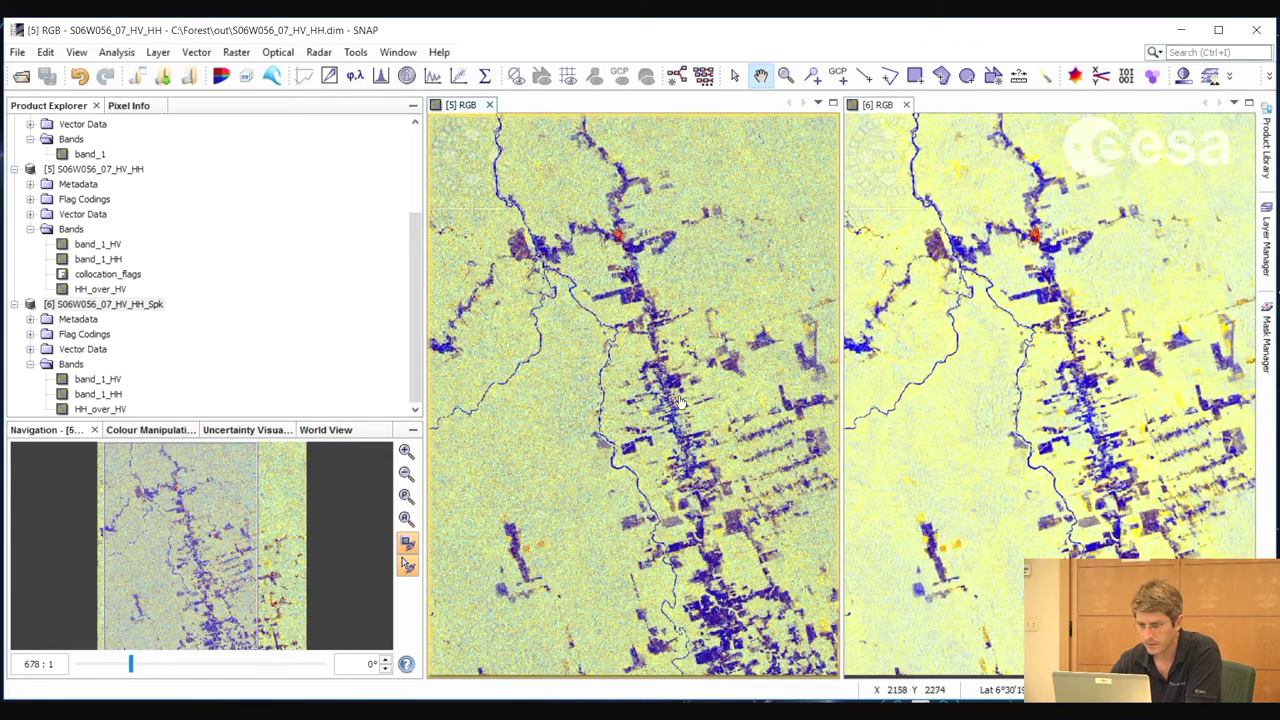
pyautogui.scroll(4, 662, 395)
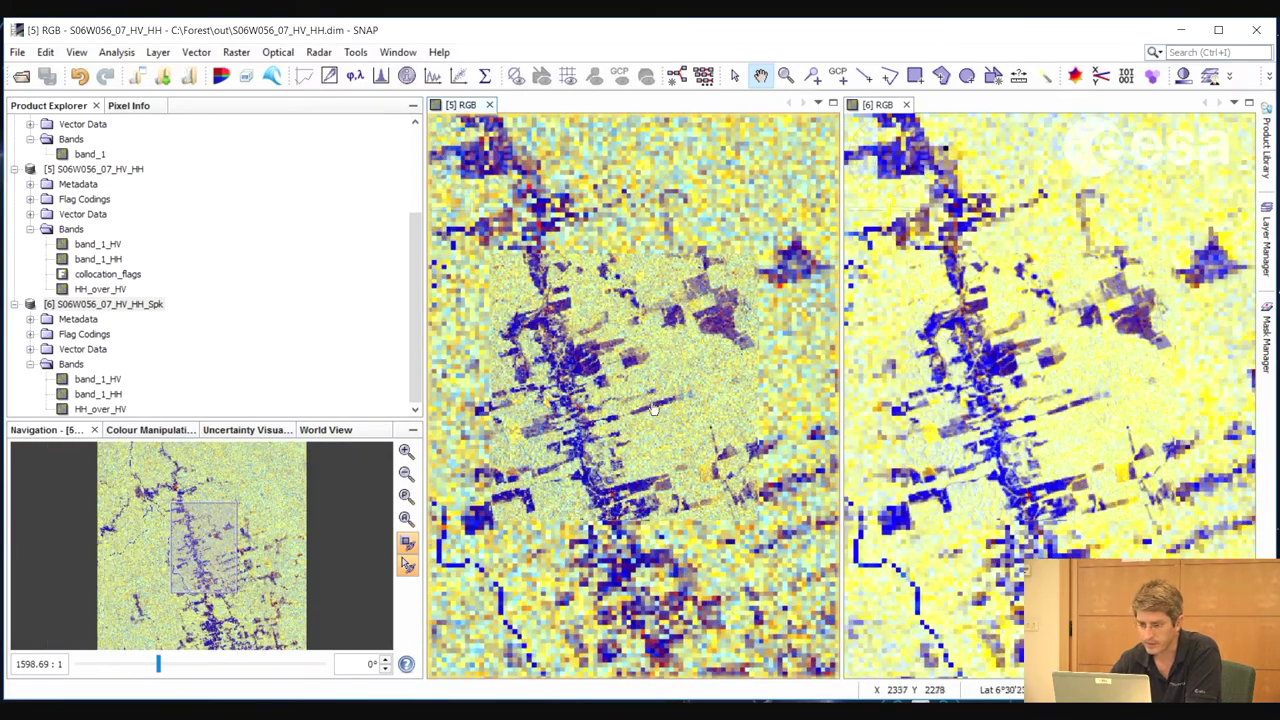
pyautogui.moveTo(675, 405); pyautogui.dragTo(695, 421)
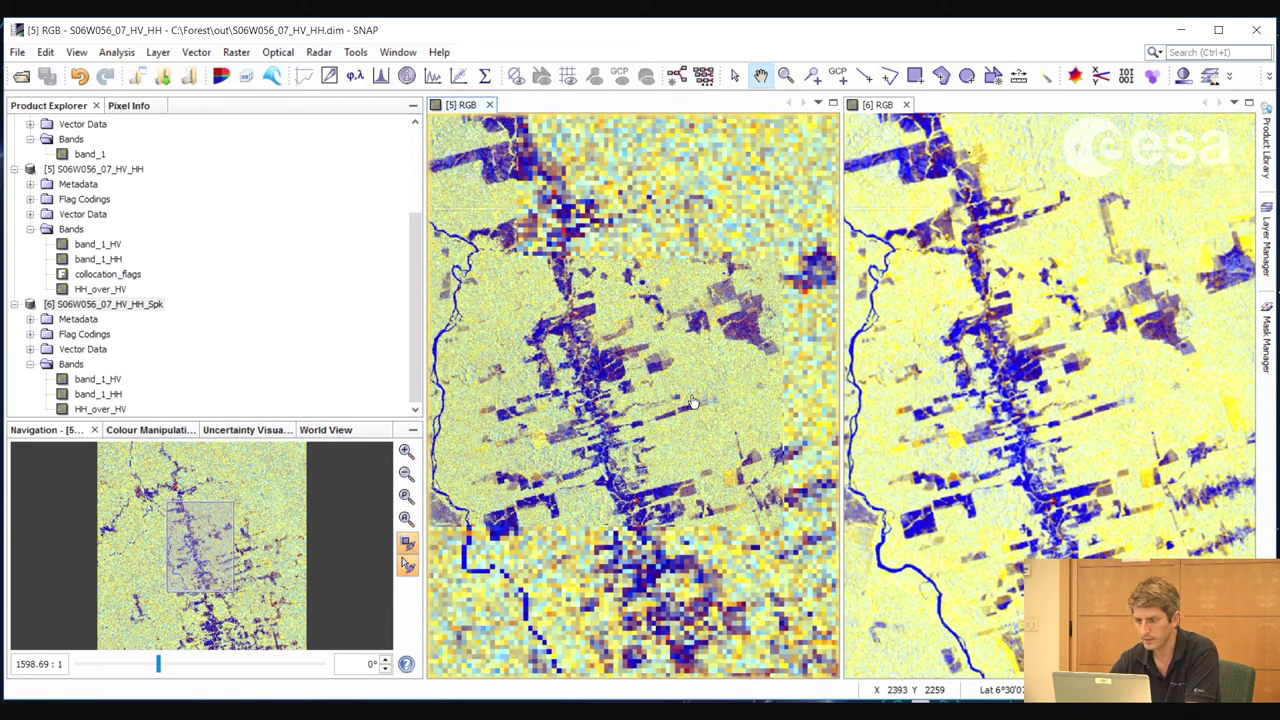
pyautogui.scroll(1, 697, 412)
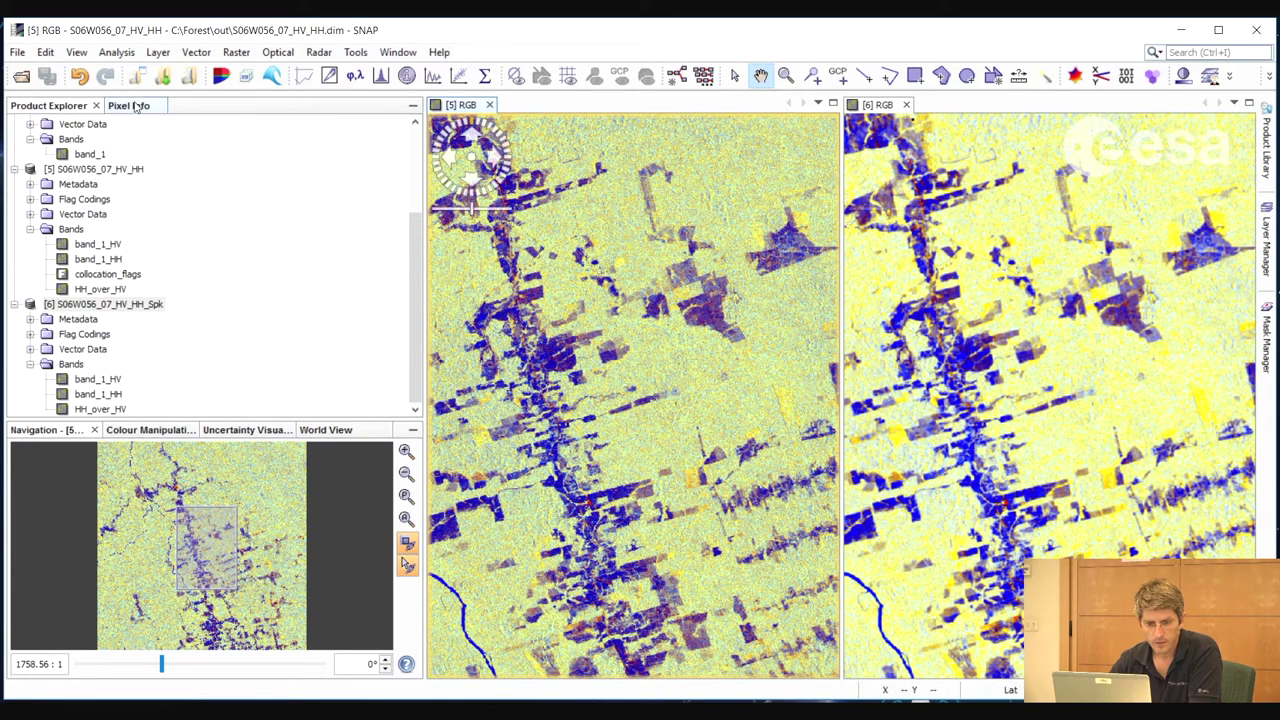
pyautogui.click(136, 107)
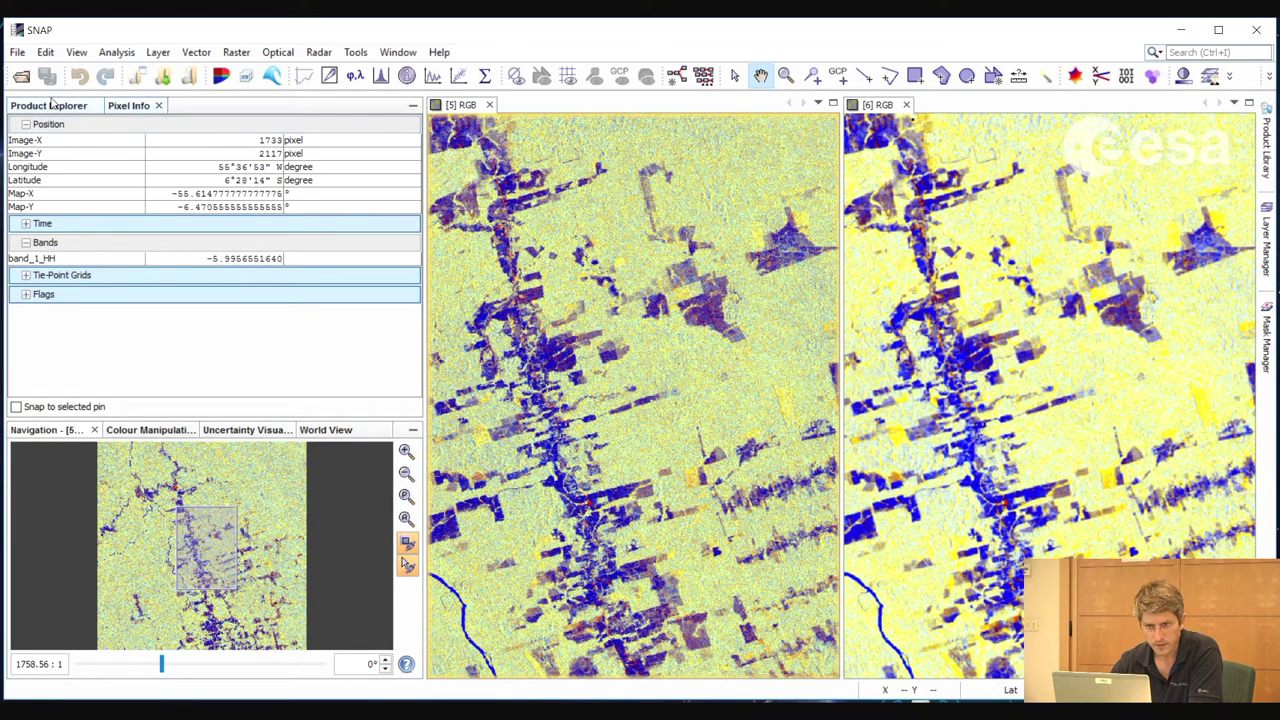
pyautogui.click(52, 104)
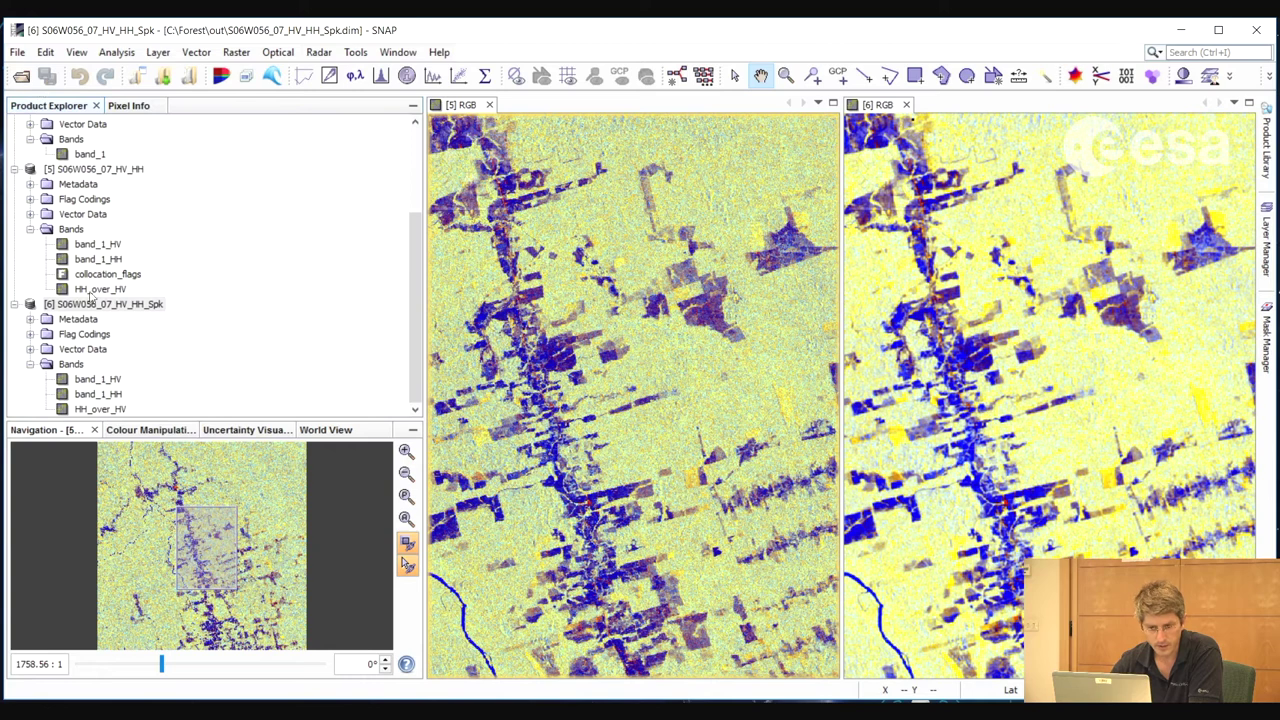
# - Open band_1_HV of product [6], close both RGB composite views and zoom in
pyautogui.doubleClick(99, 380)
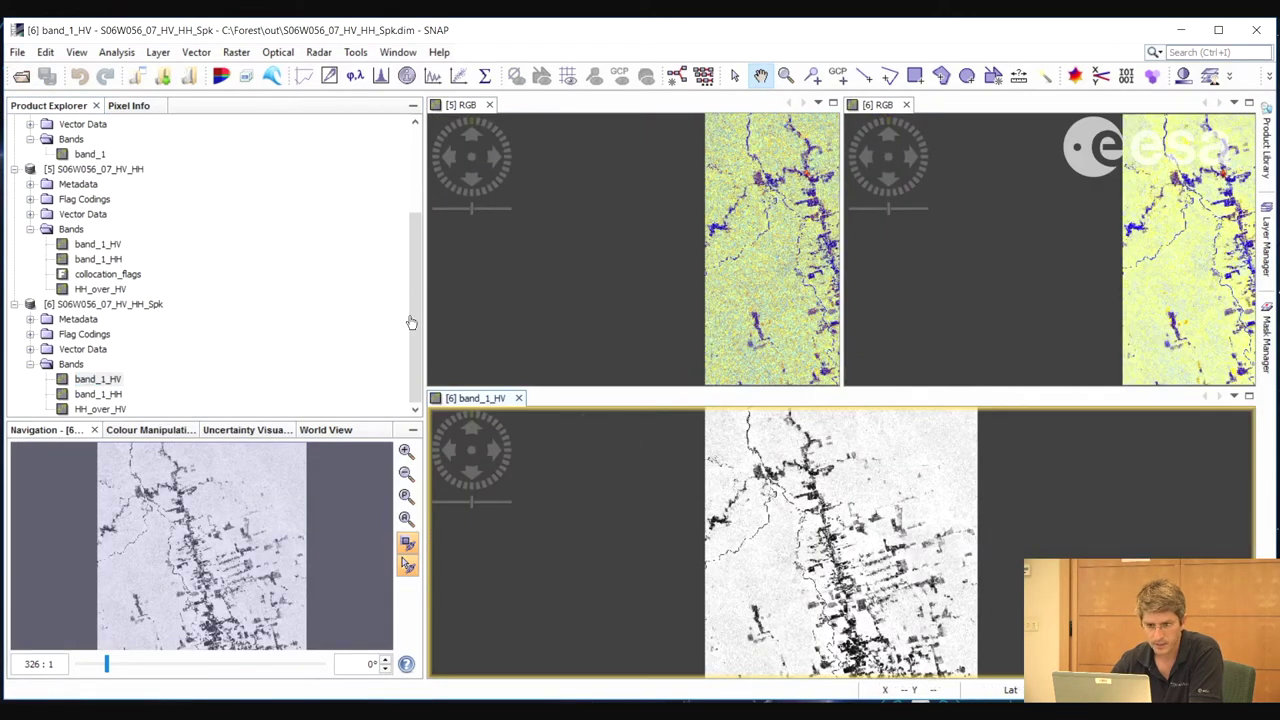
pyautogui.click(130, 106)
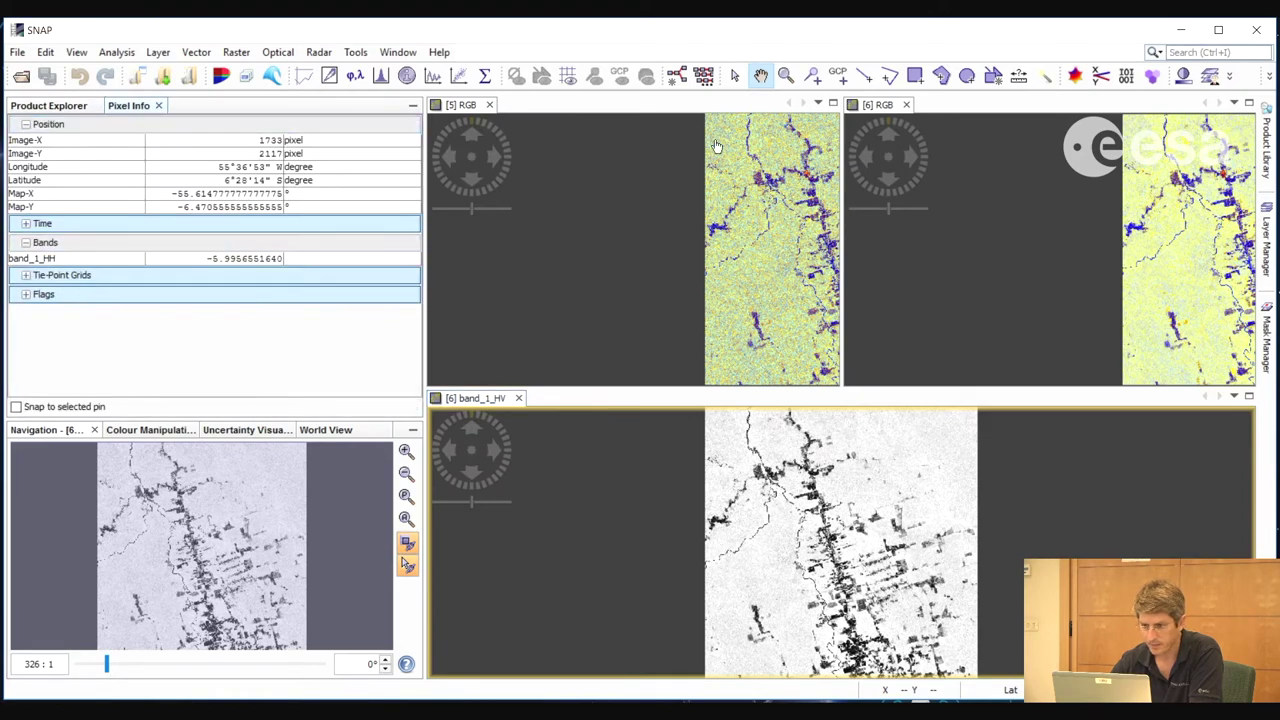
pyautogui.click(489, 104)
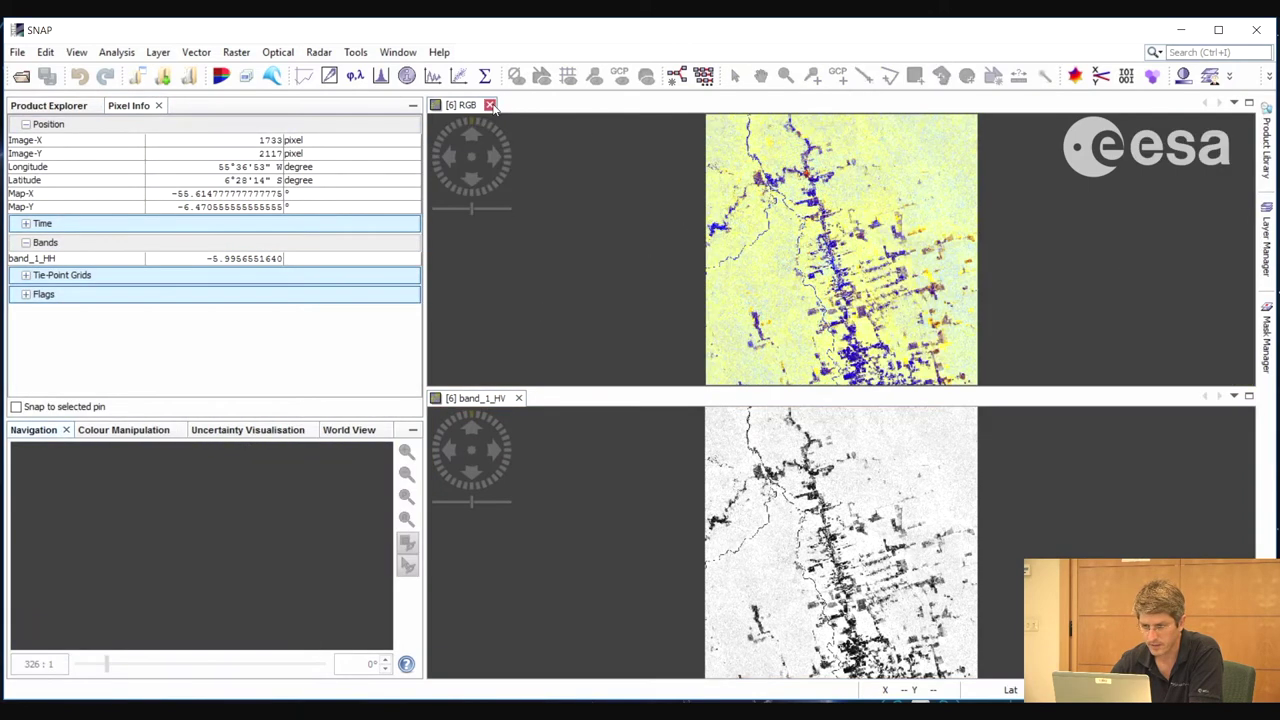
pyautogui.click(489, 104)
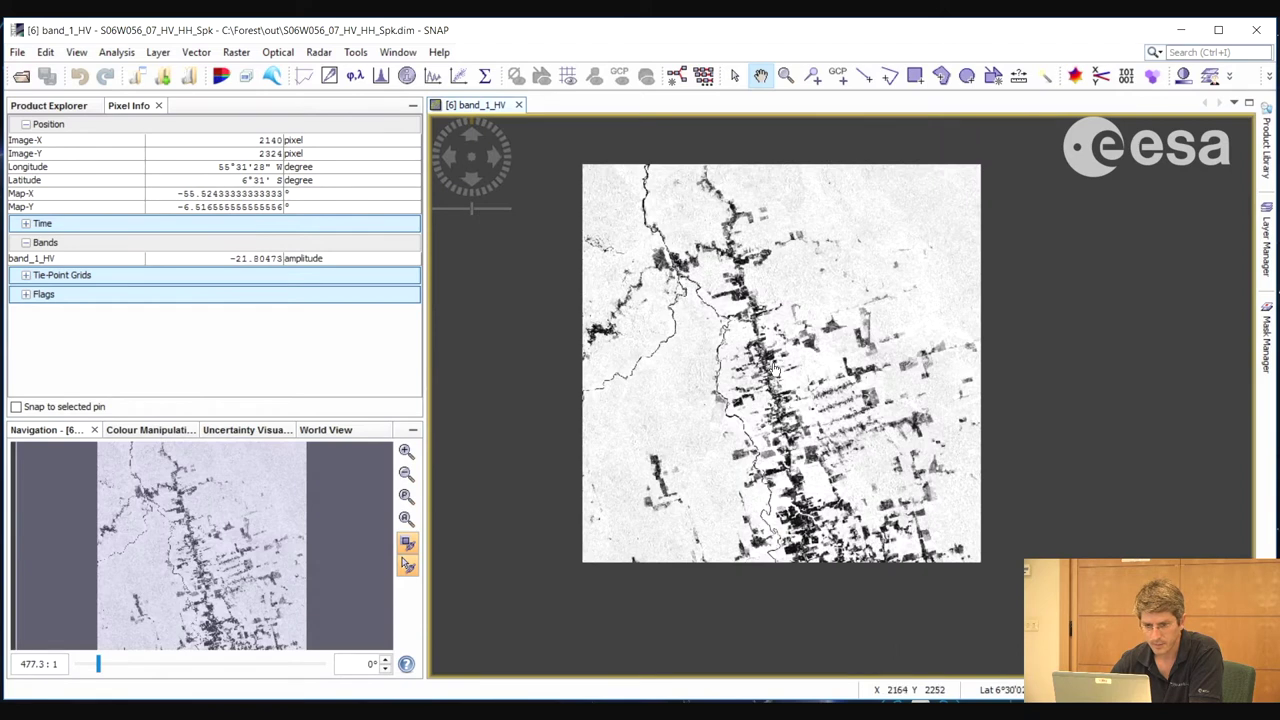
pyautogui.scroll(2, 773, 368)
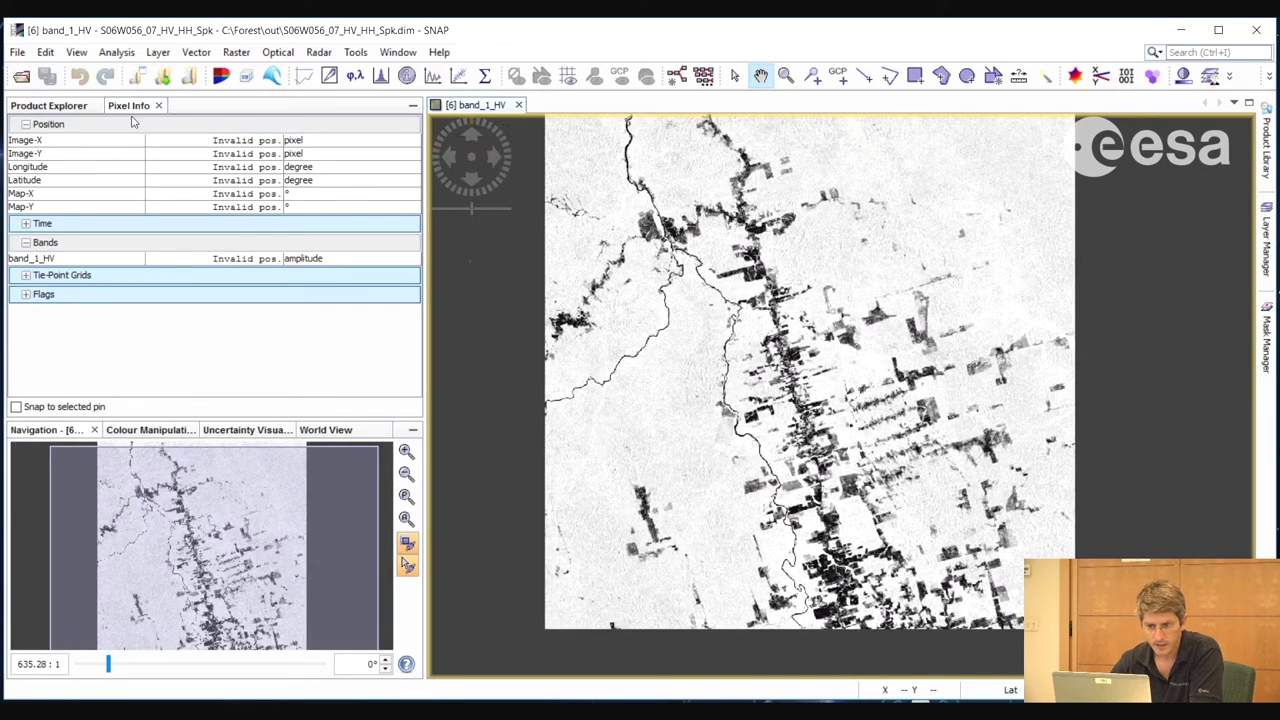
pyautogui.scroll(2, 704, 374)
pyautogui.scroll(-2, 740, 370)
pyautogui.scroll(3, 760, 368)
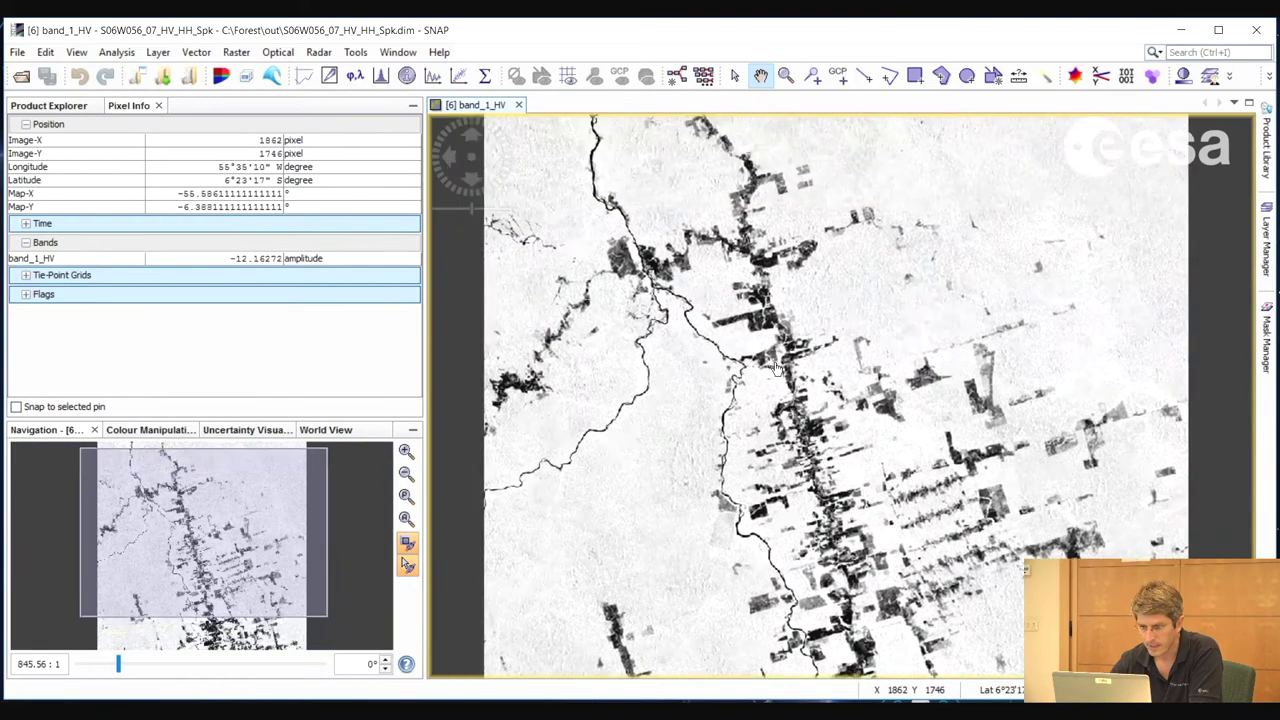
pyautogui.scroll(3, 777, 368)
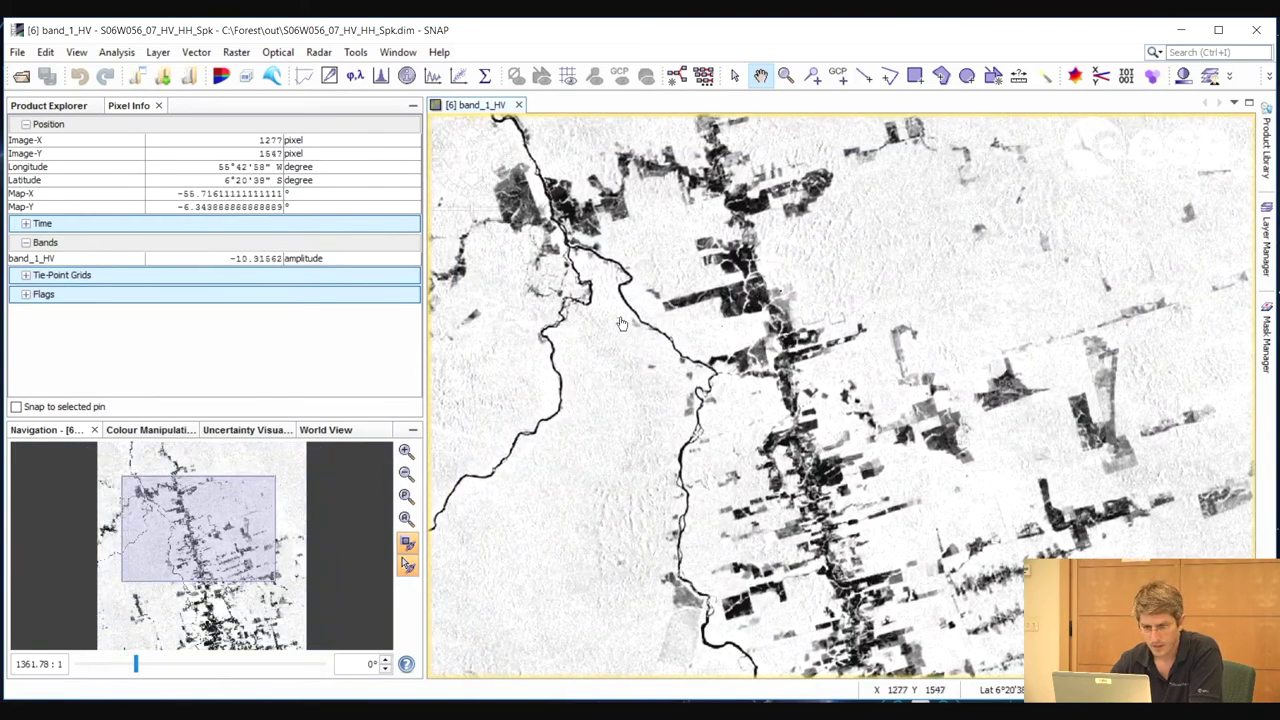
pyautogui.scroll(2, 714, 334)
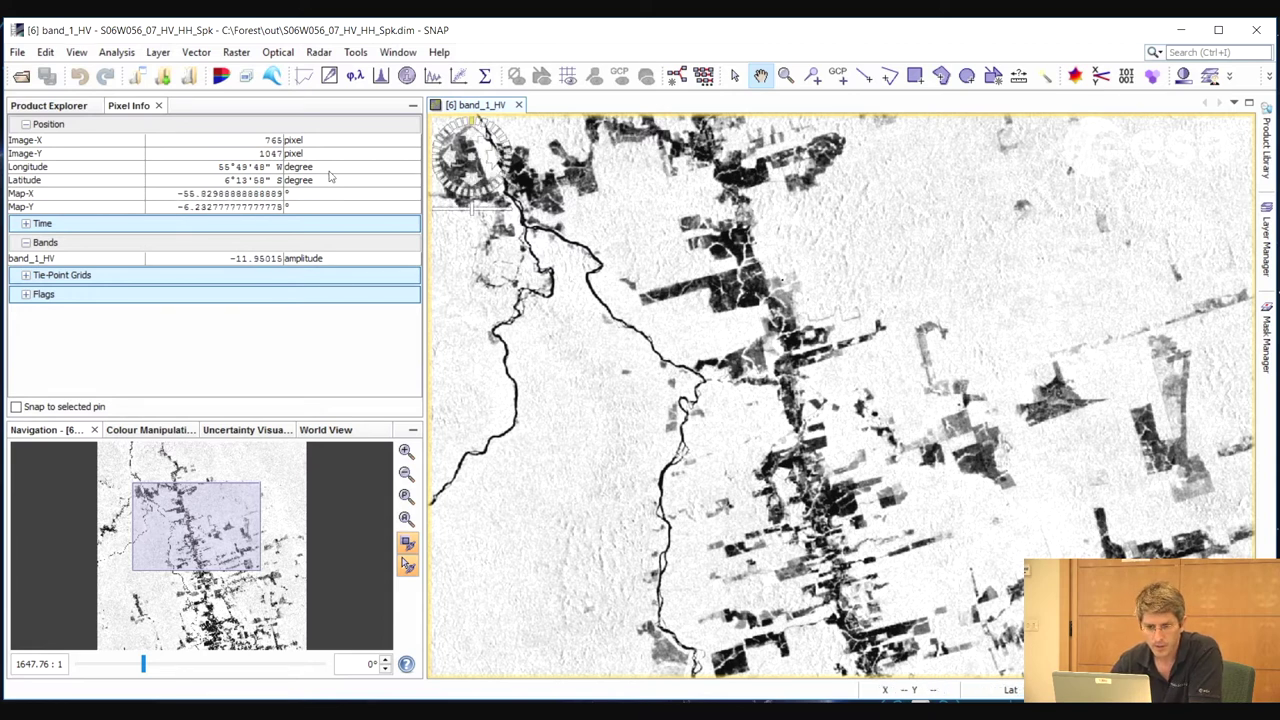
# - Select the speckle-filtered product S06W056_07_HV_HH_Spk in the product tree
pyautogui.click(48, 104)
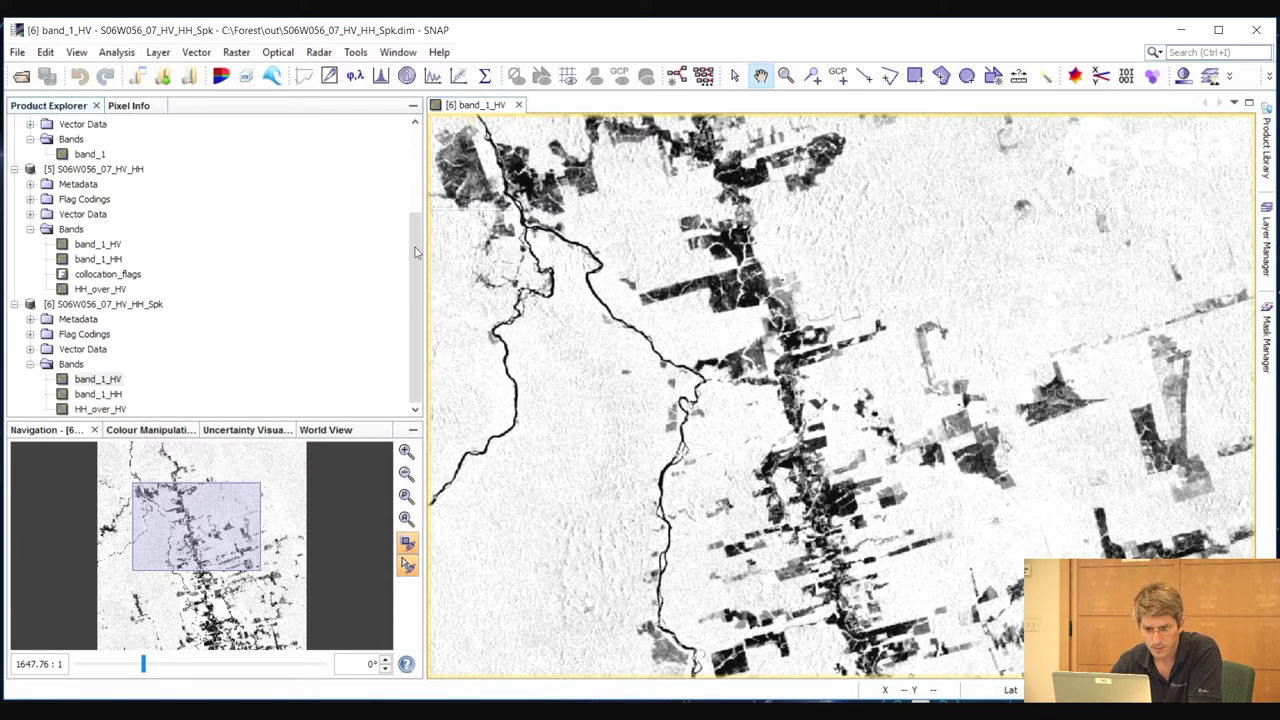
pyautogui.click(133, 304)
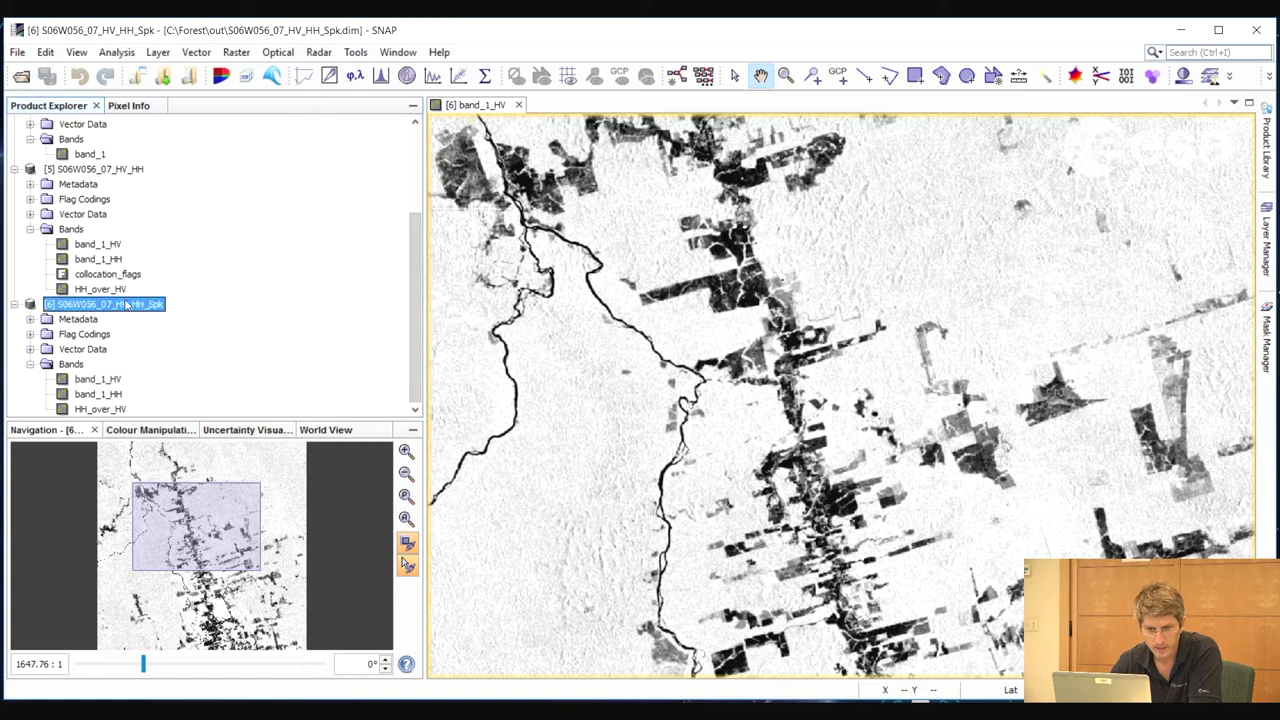
pyautogui.click(237, 52)
# - In Band Maths, name the new band deforestation_mask and untick Virtual
pyautogui.click(262, 78)
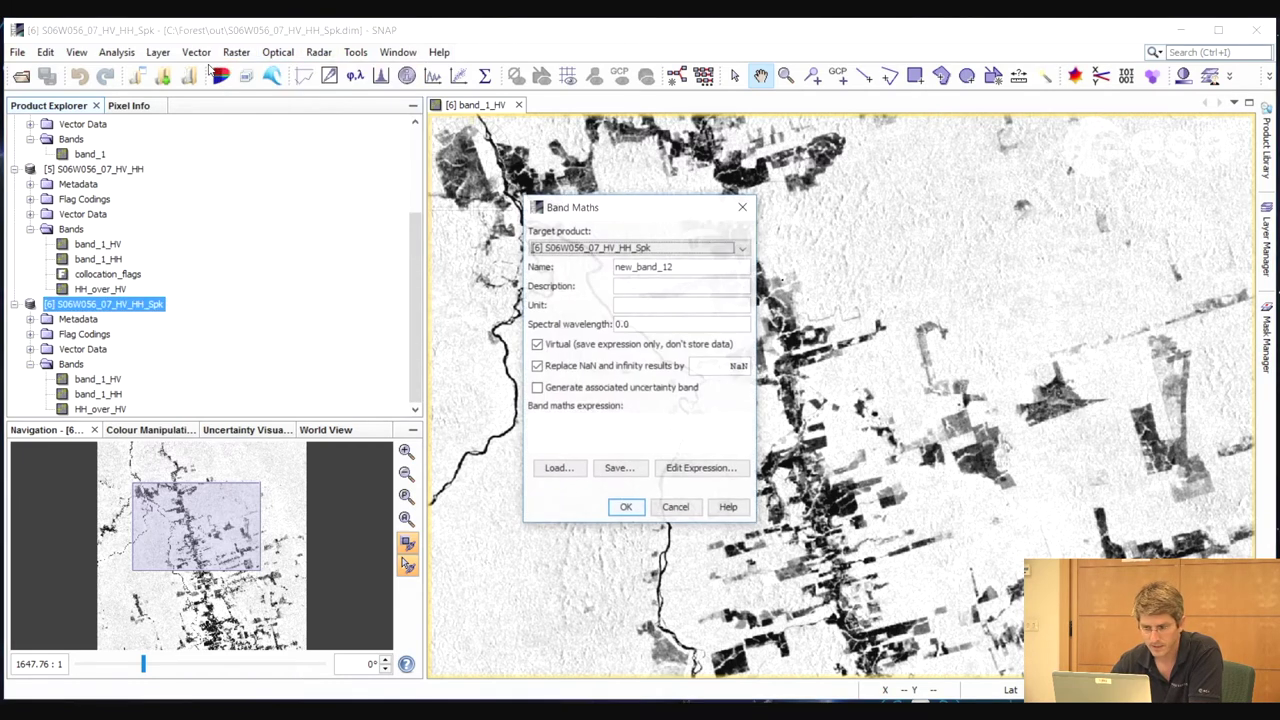
pyautogui.doubleClick(690, 268)
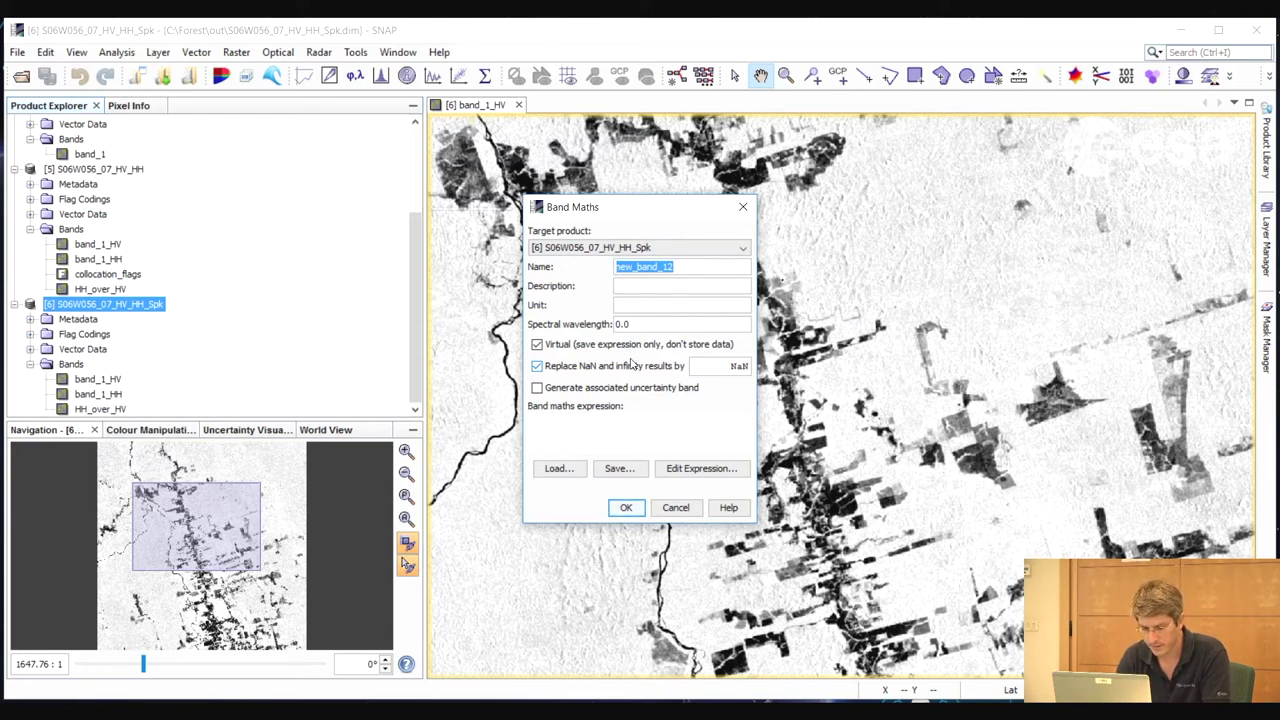
pyautogui.write('deforestation')
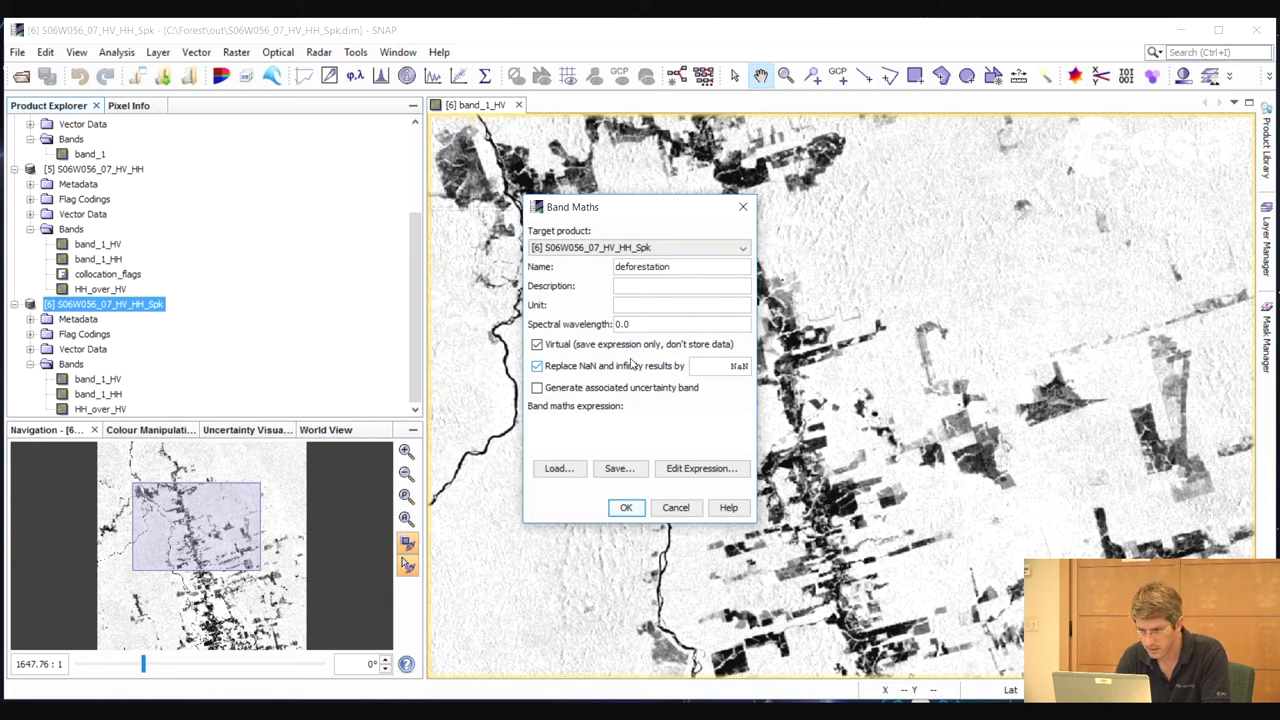
pyautogui.write('mask')
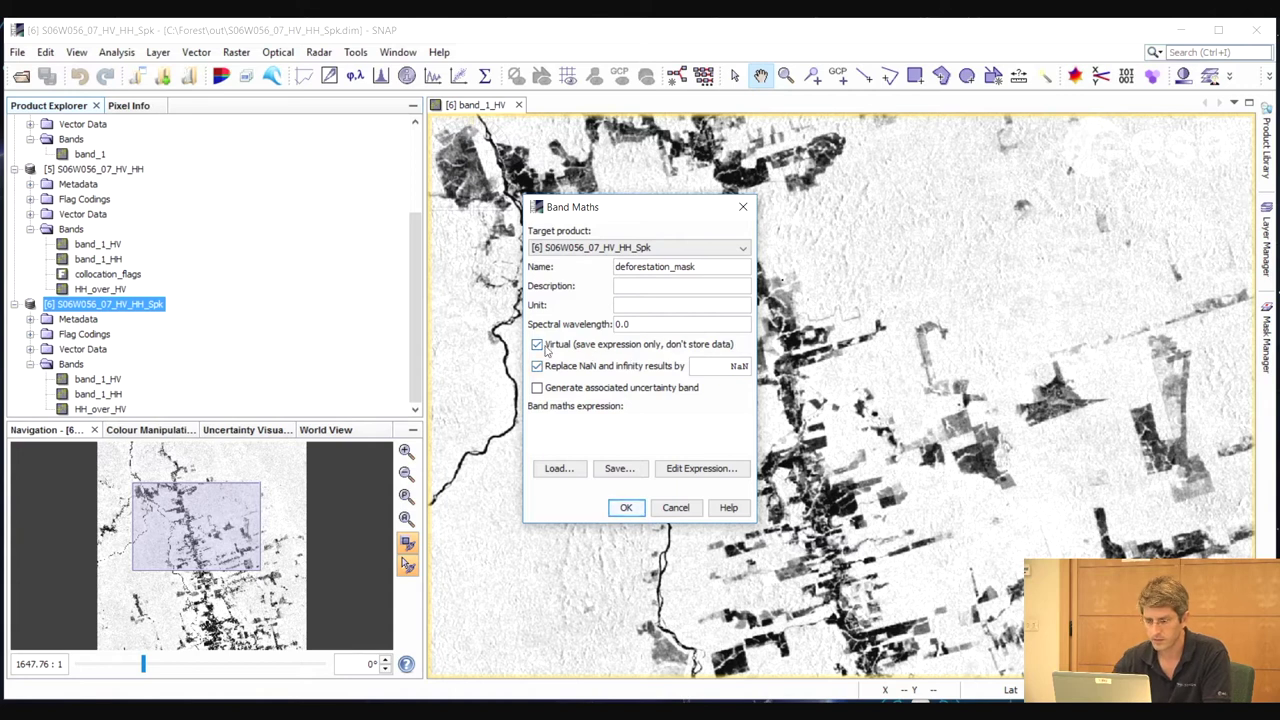
pyautogui.click(537, 344)
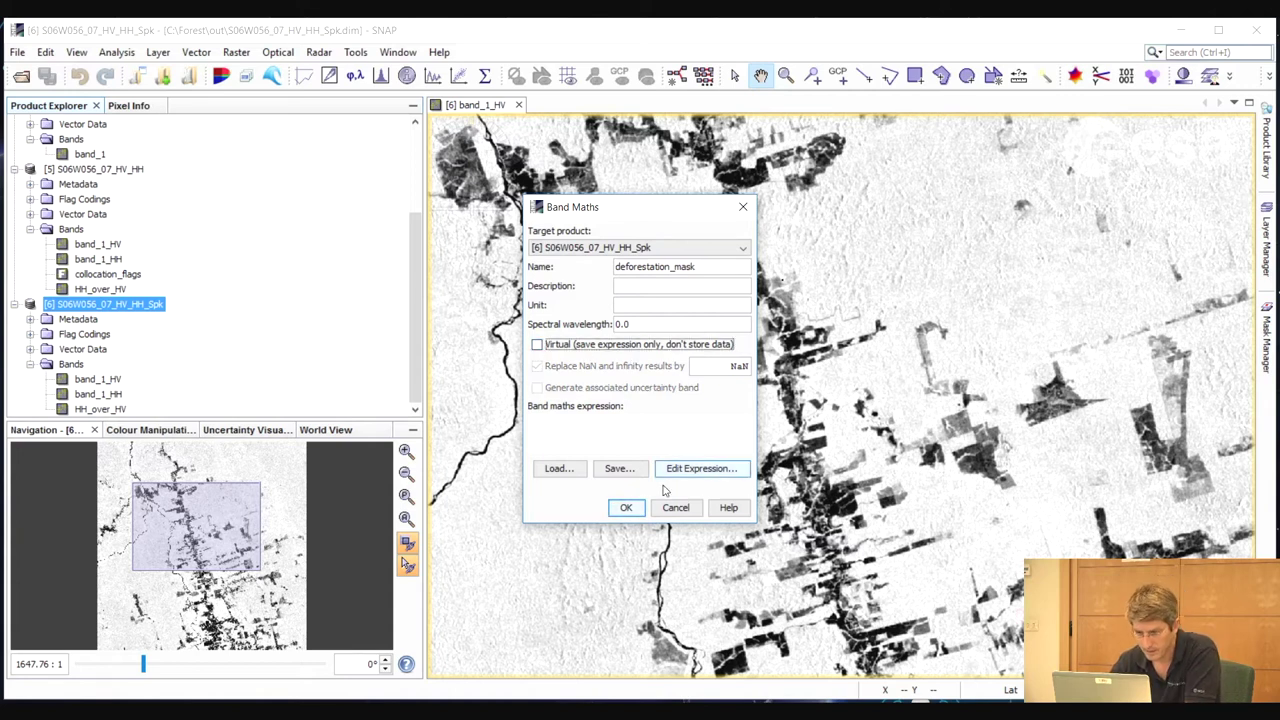
pyautogui.click(694, 468)
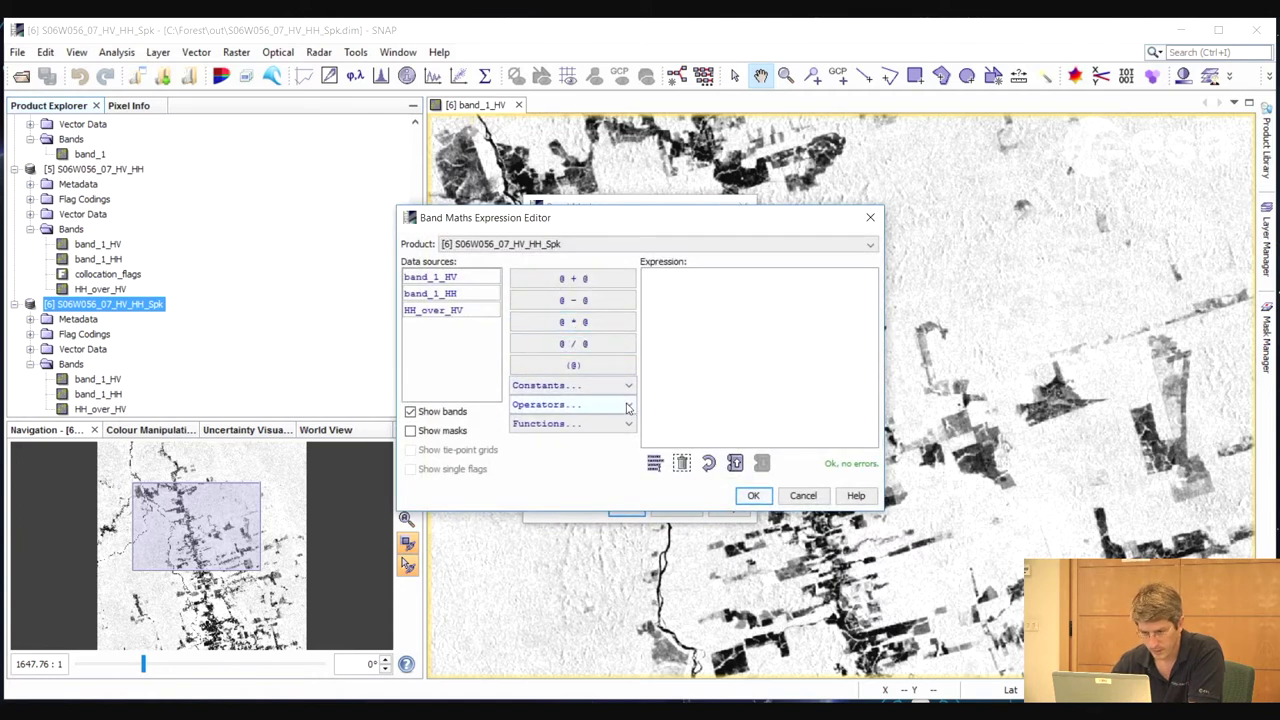
# - Enter the expression 'if band_1_HV < -15 then 0 else 1' and accept it
pyautogui.click(627, 406)
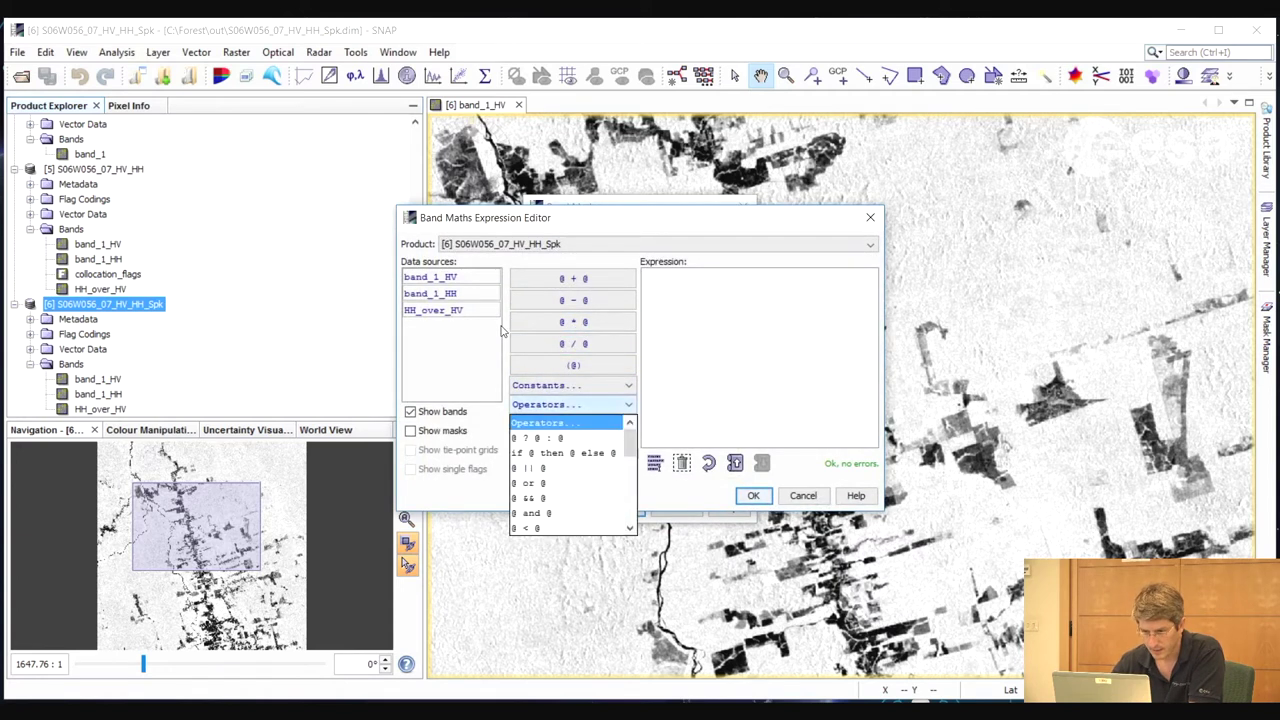
pyautogui.click(566, 453)
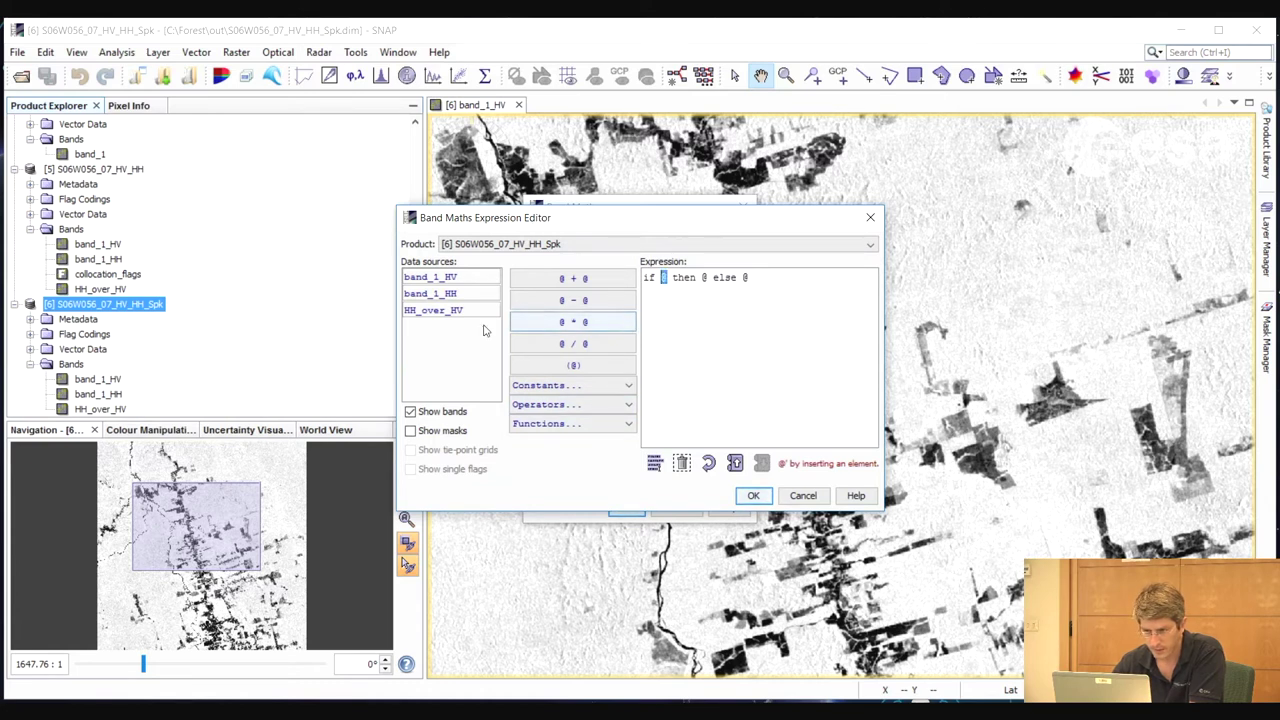
pyautogui.click(432, 277)
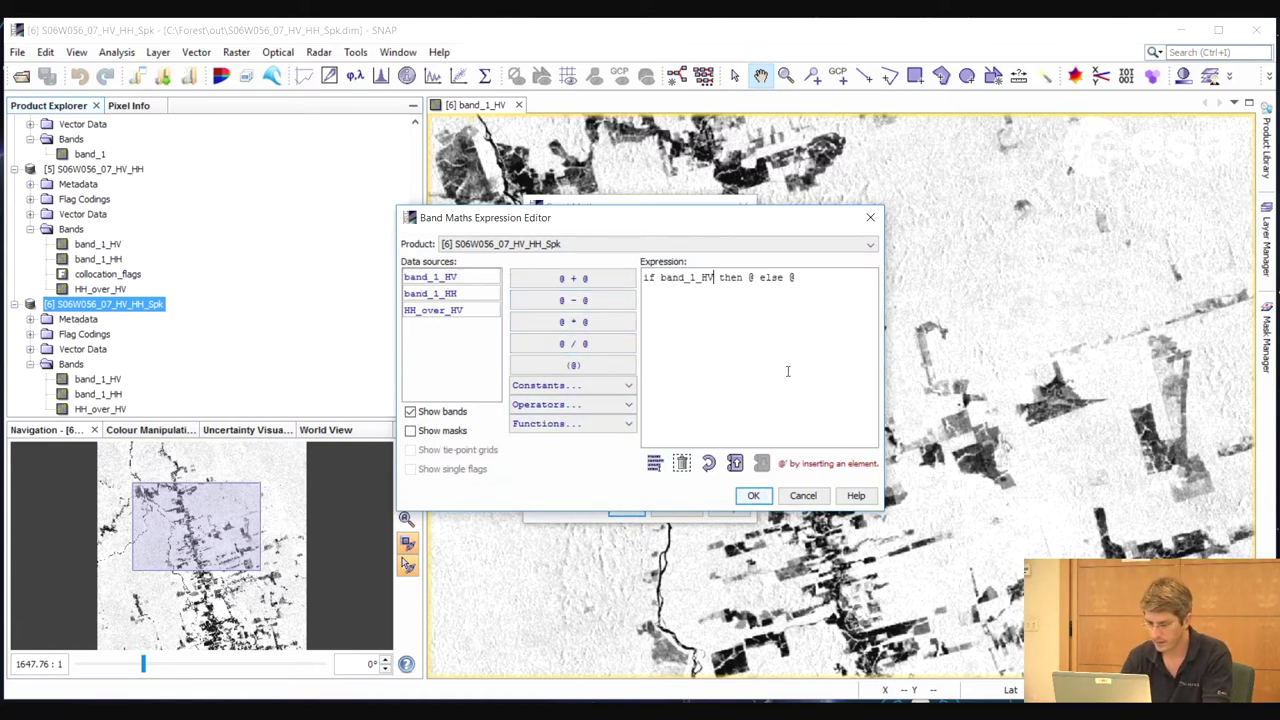
pyautogui.write('< ')
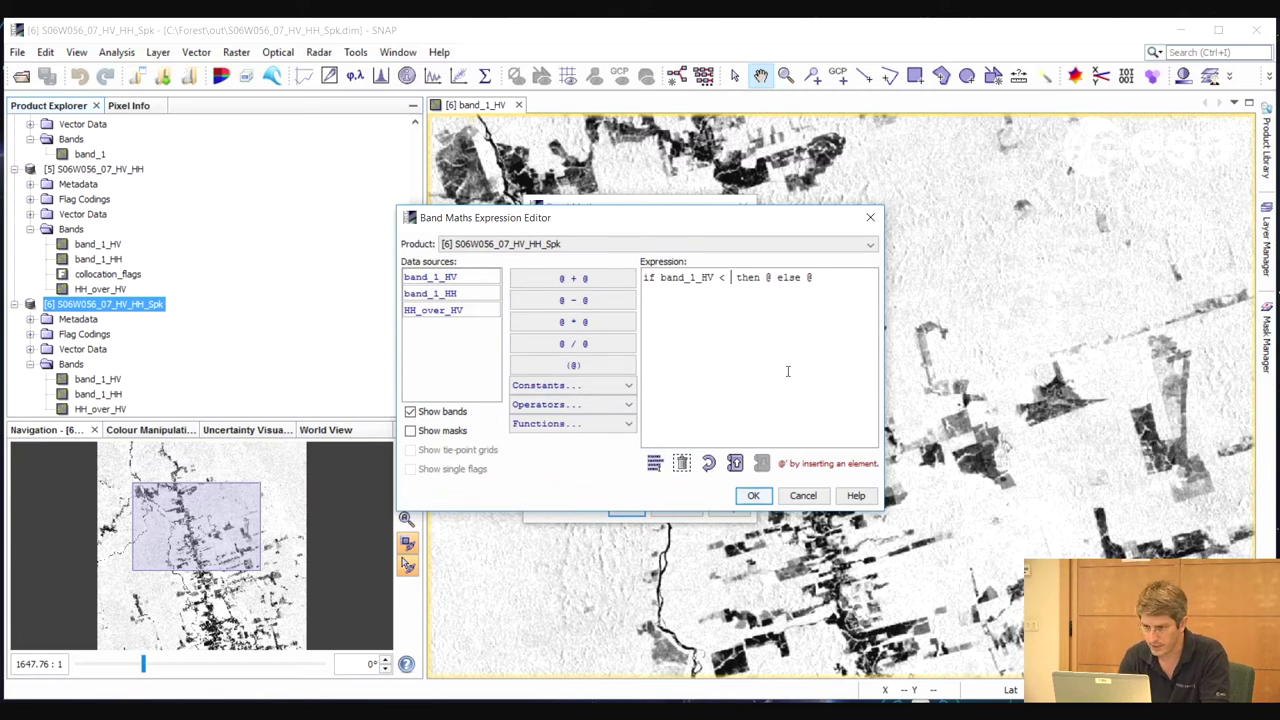
pyautogui.write('-1')
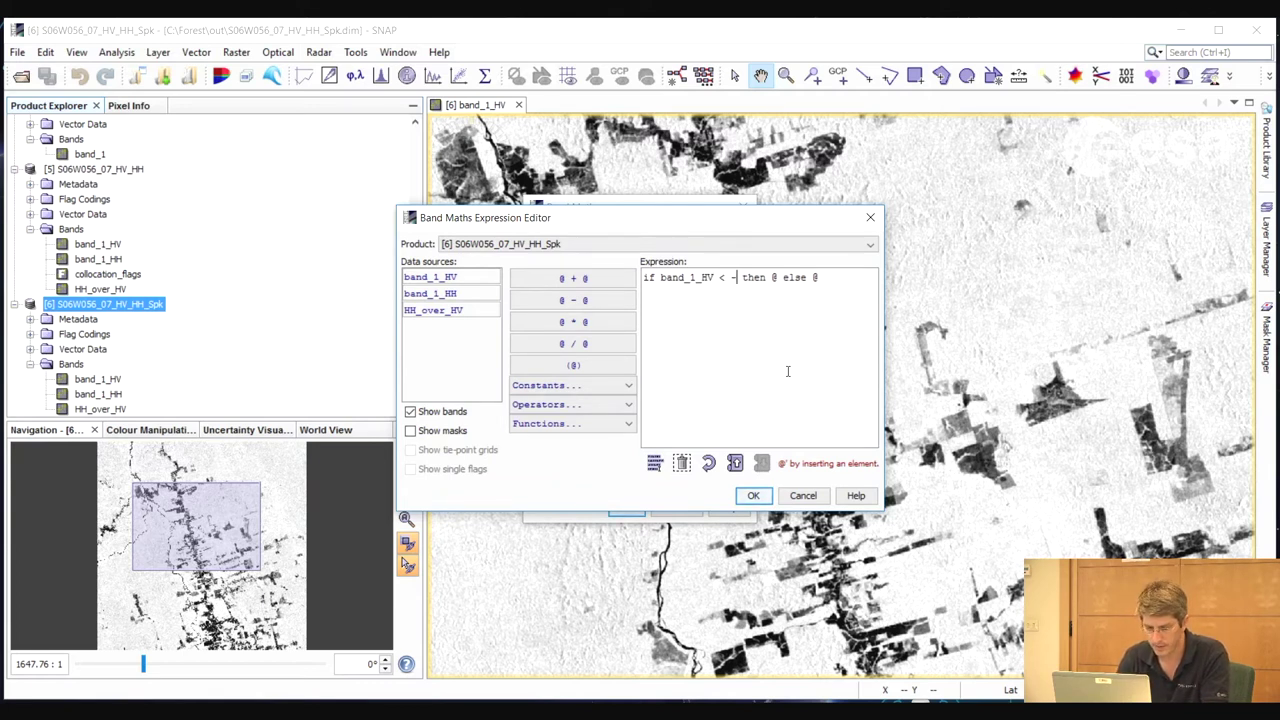
pyautogui.write('5')
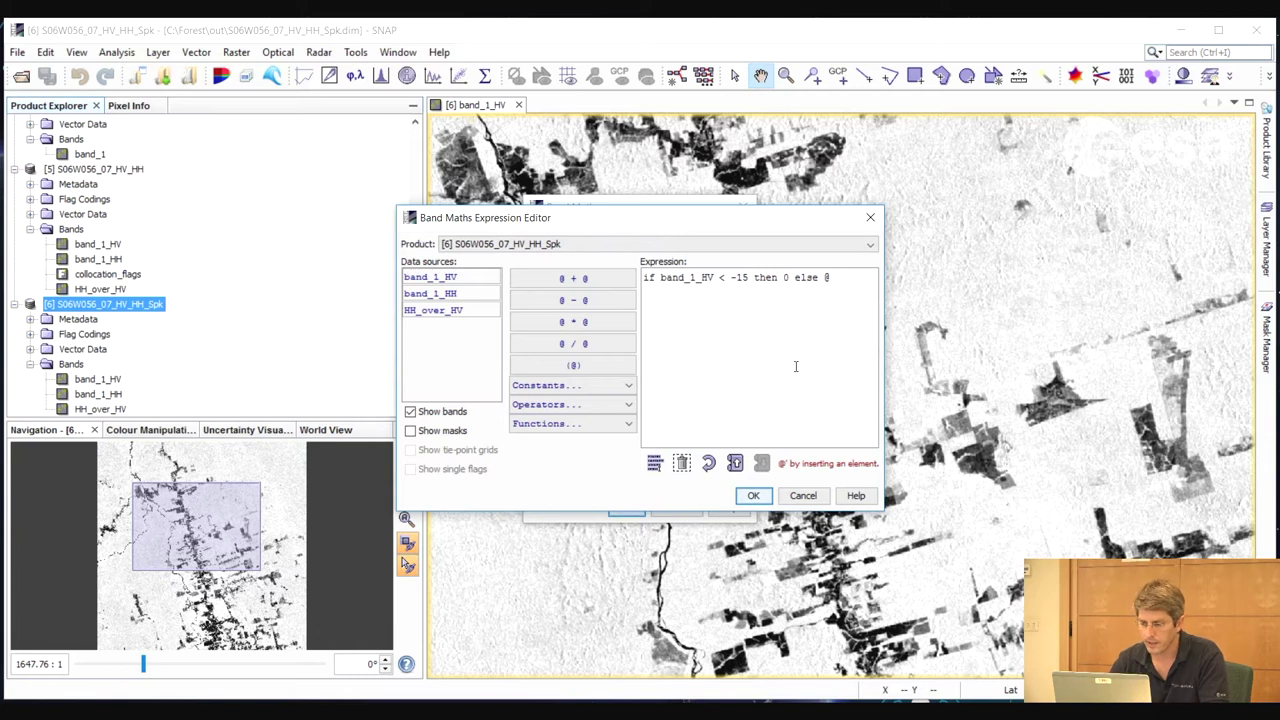
pyautogui.write('1')
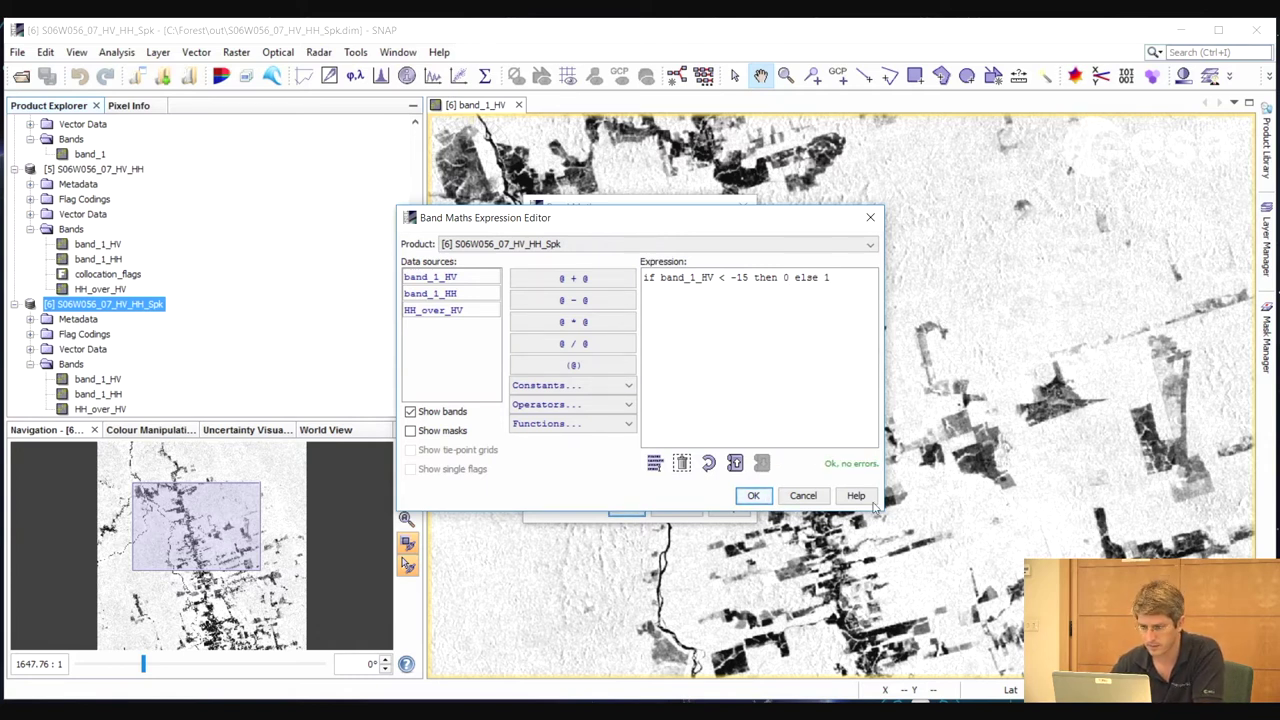
pyautogui.click(753, 496)
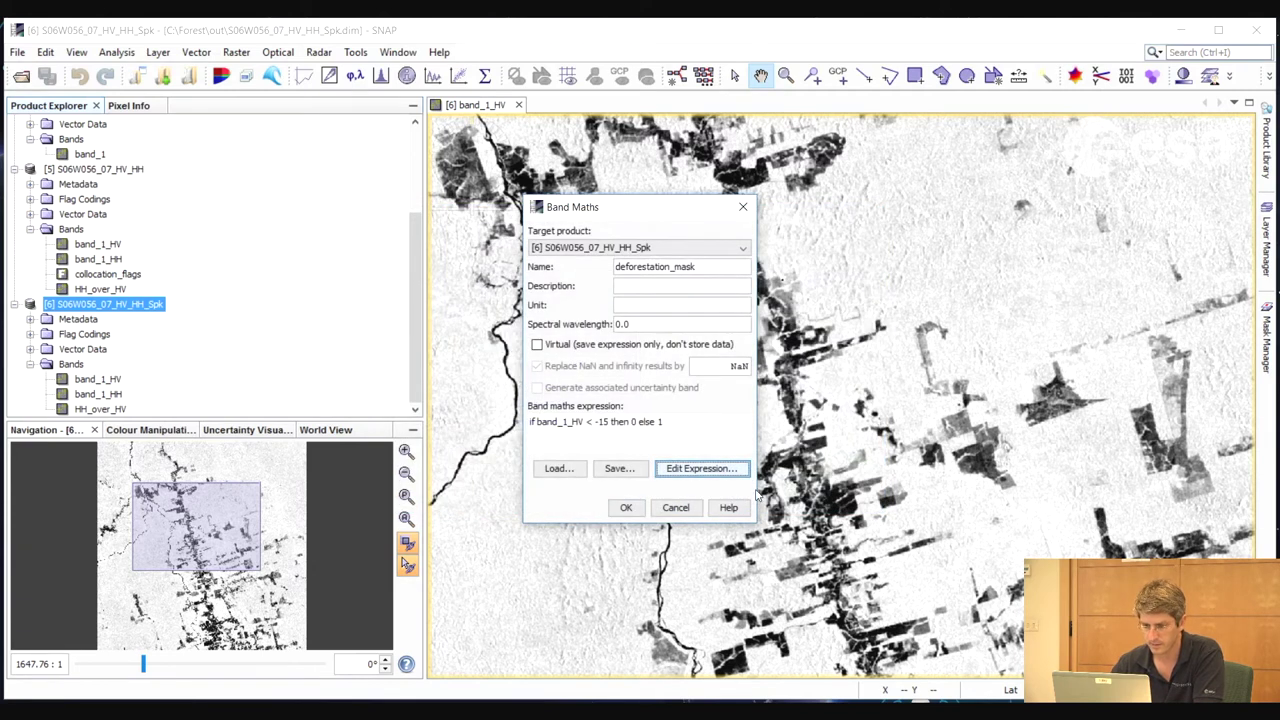
pyautogui.click(625, 509)
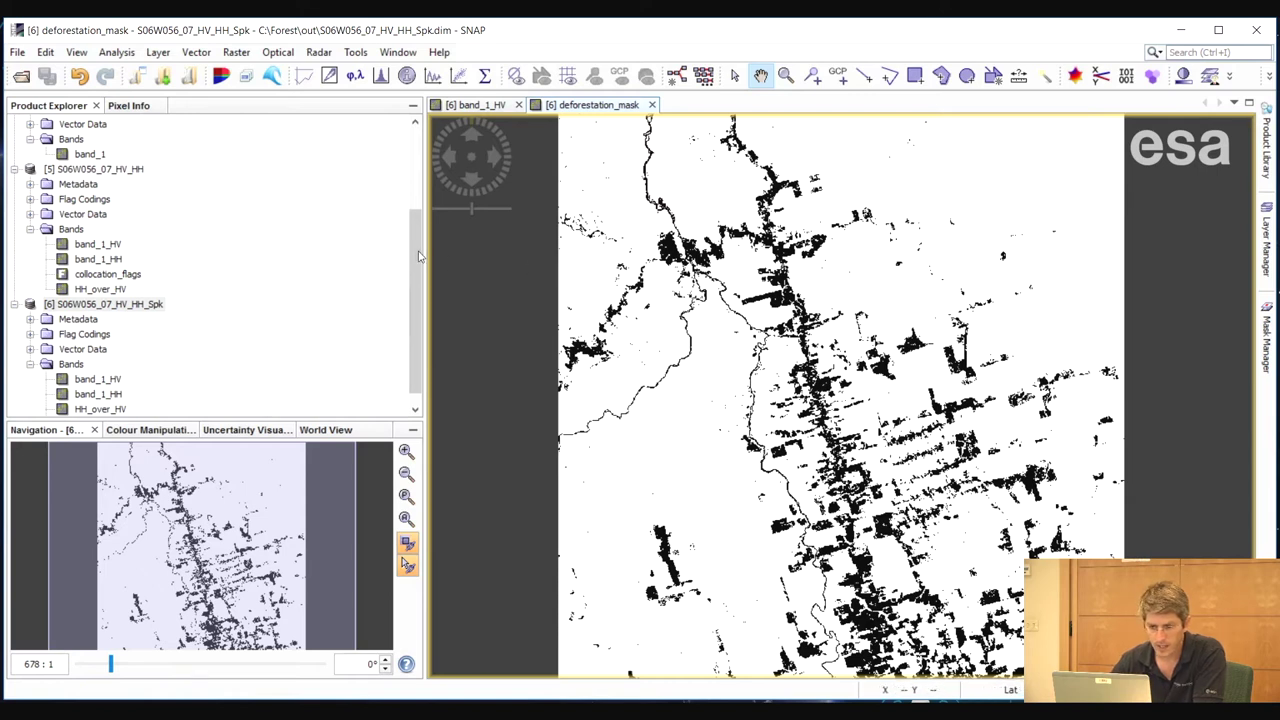
# - Display the new deforestation_mask band as a black-and-white clearance mask
pyautogui.moveTo(417, 251); pyautogui.dragTo(418, 268)
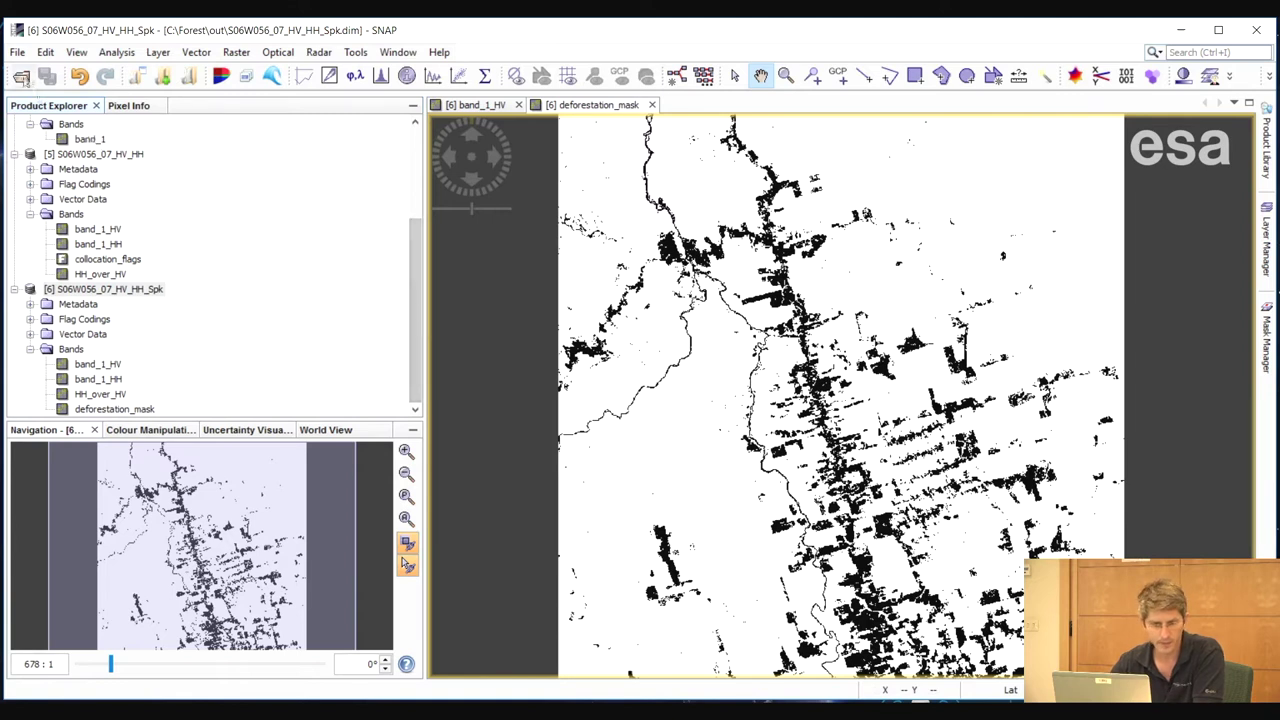
# - Open S06W056_10_sl_HV_HH_db_Spk.dim from the out folder and expand product [7]'s bands
pyautogui.click(21, 79)
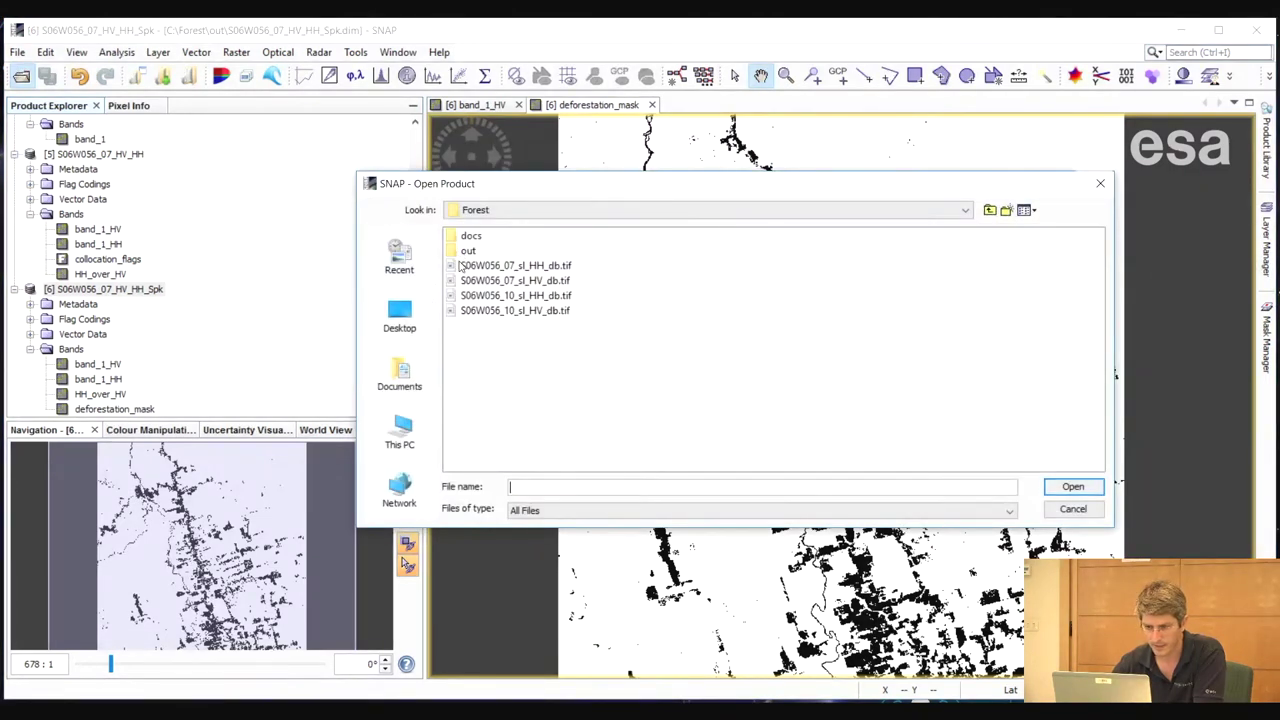
pyautogui.doubleClick(468, 250)
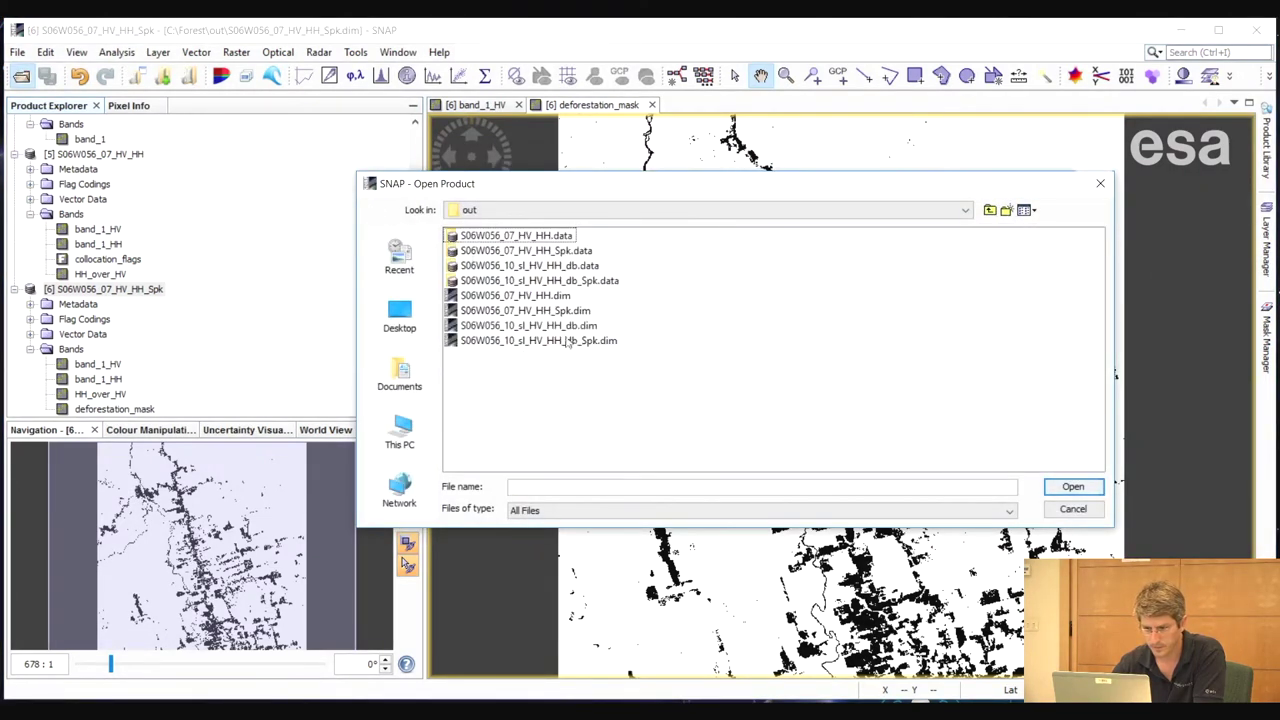
pyautogui.click(572, 341)
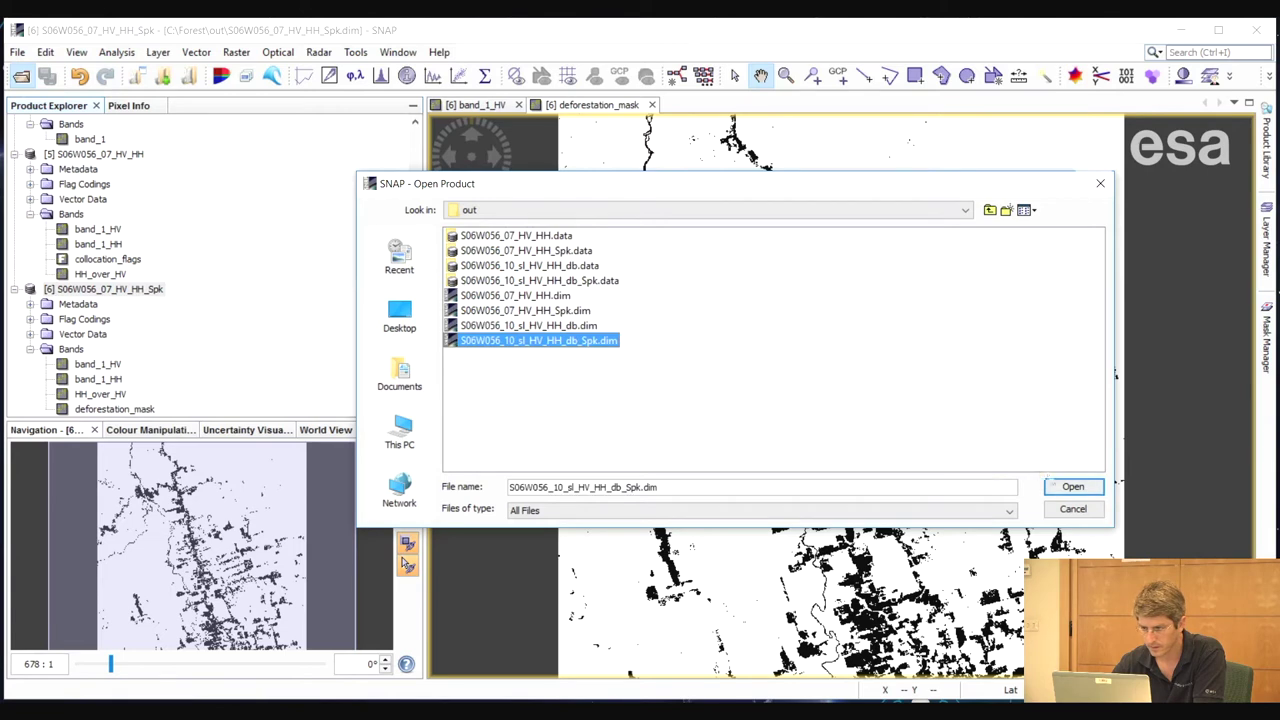
pyautogui.click(1070, 488)
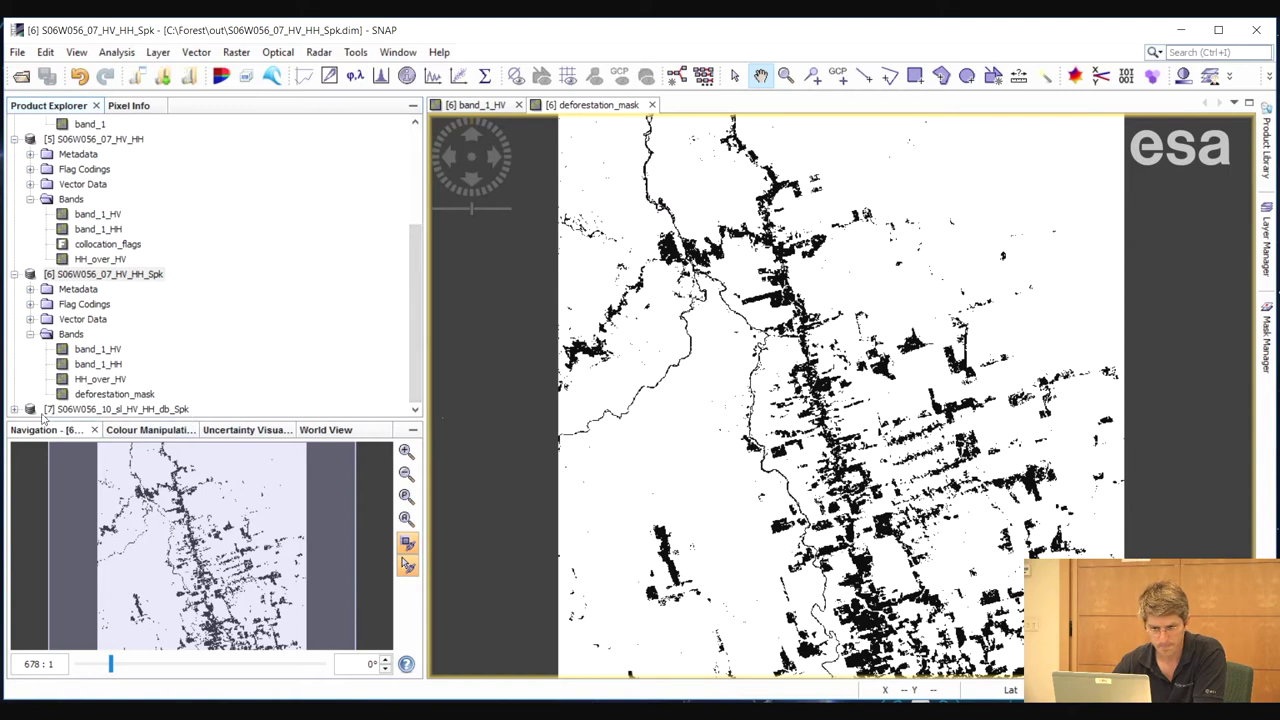
pyautogui.click(15, 410)
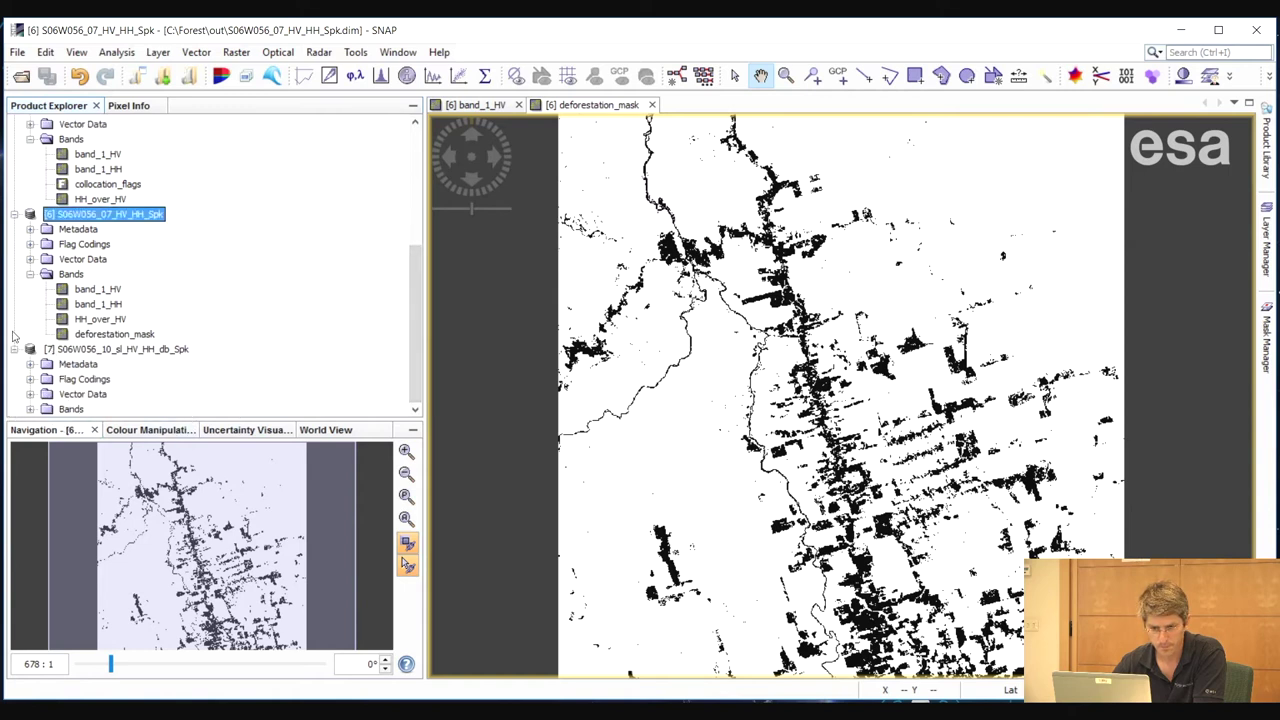
pyautogui.click(31, 409)
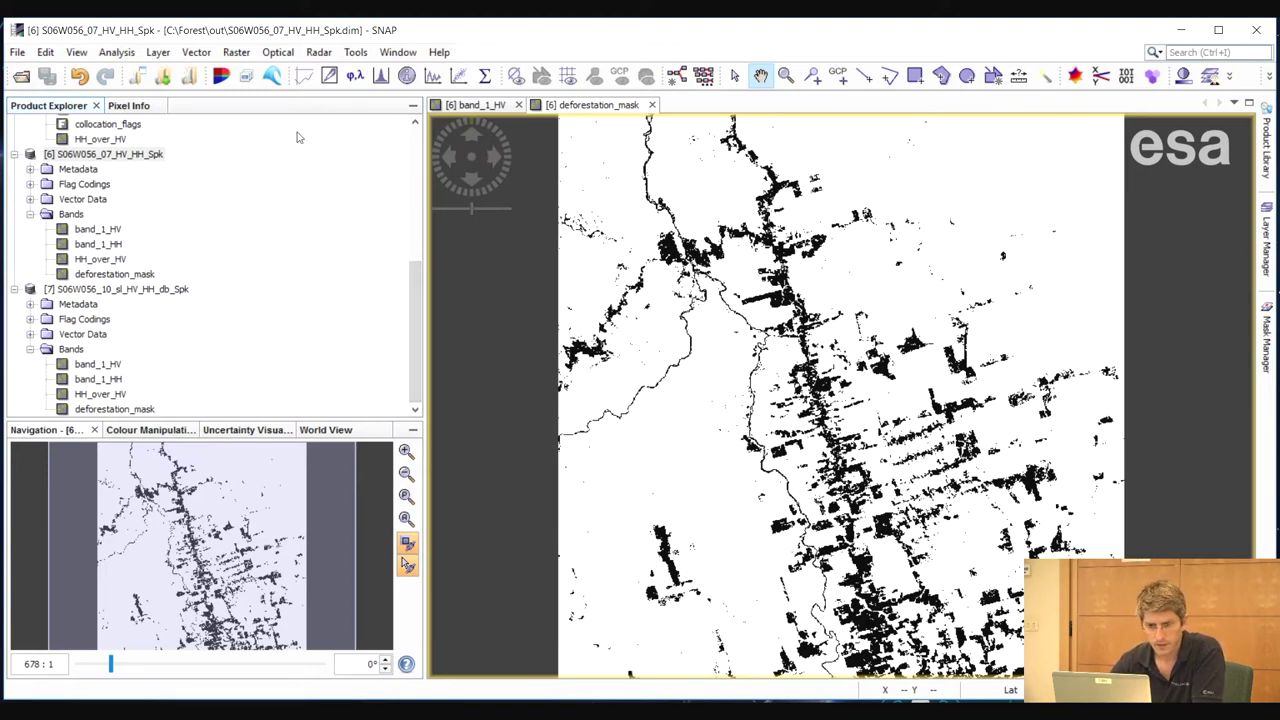
# - Start a Collocation with the 2007 Spk product [6] as master and 2010 product [7] as slave
pyautogui.click(238, 54)
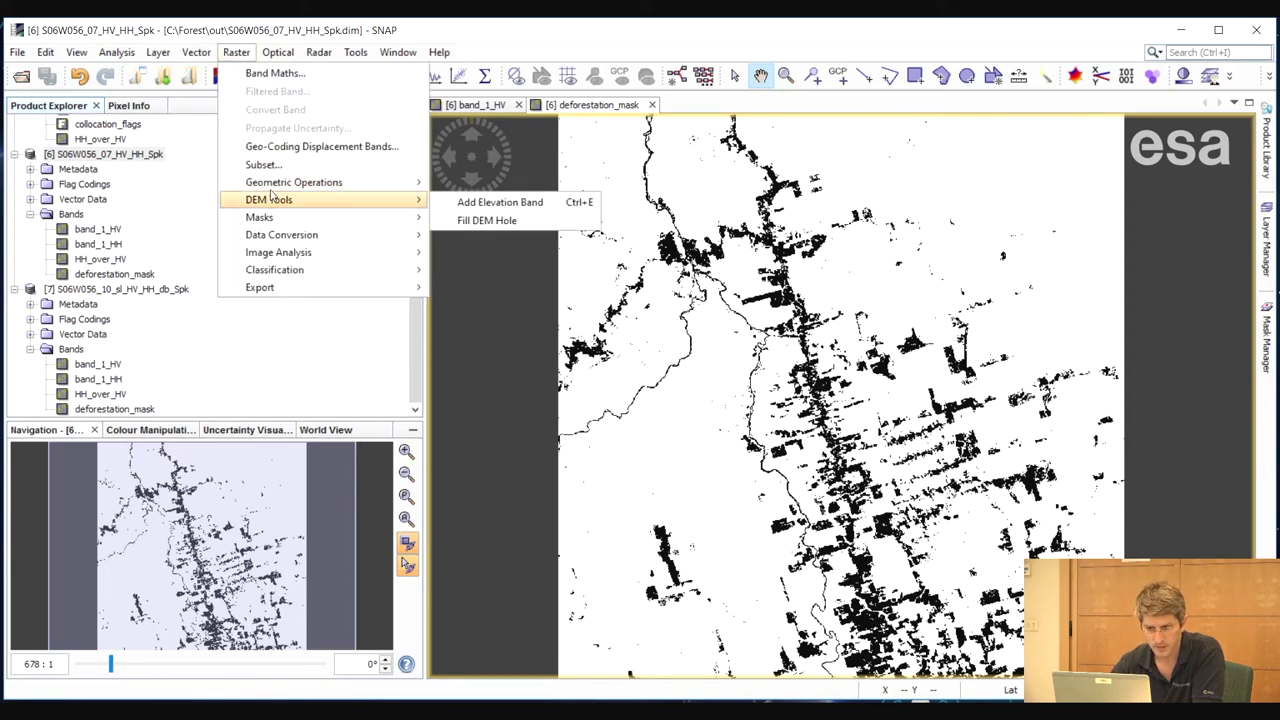
pyautogui.moveTo(398, 191)
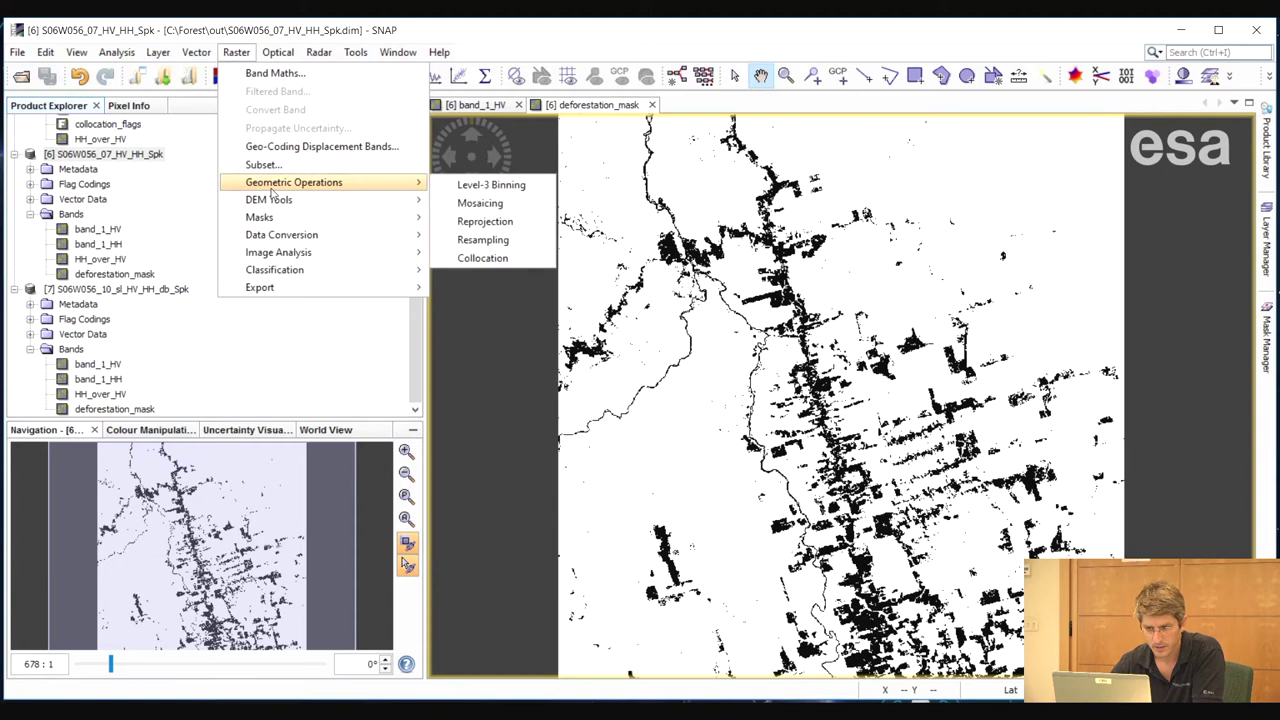
pyautogui.click(483, 258)
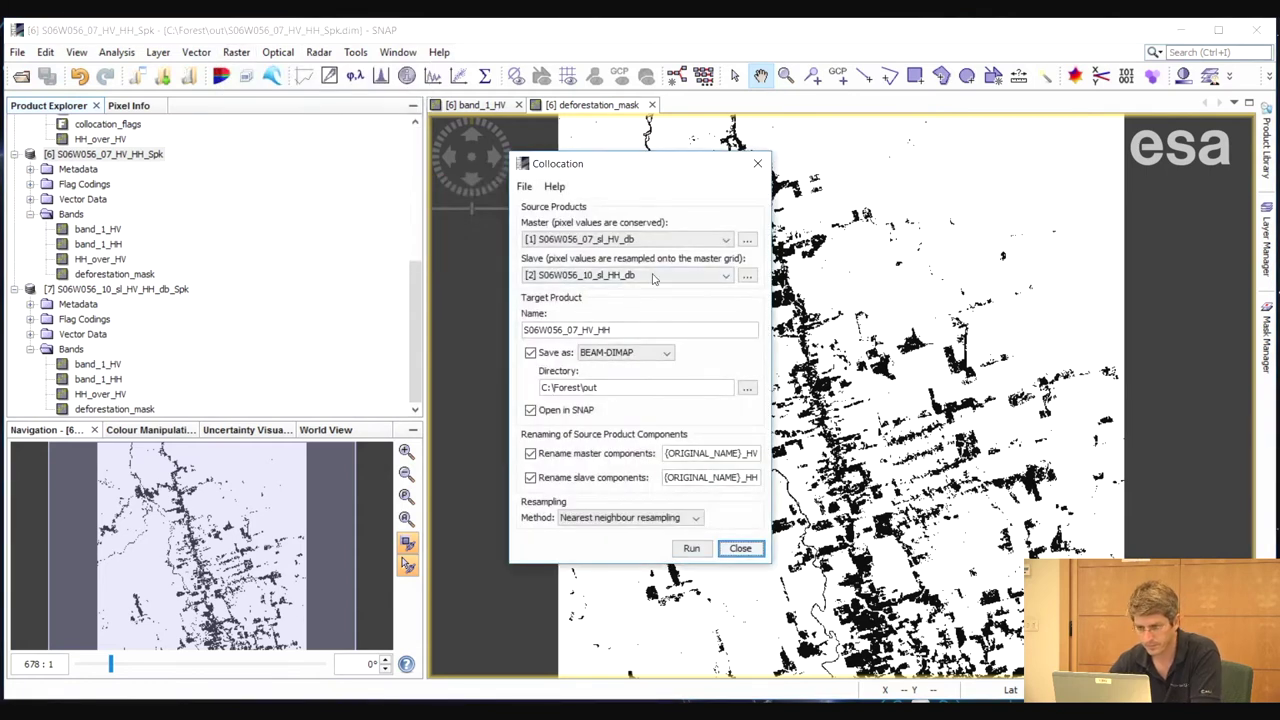
pyautogui.click(730, 240)
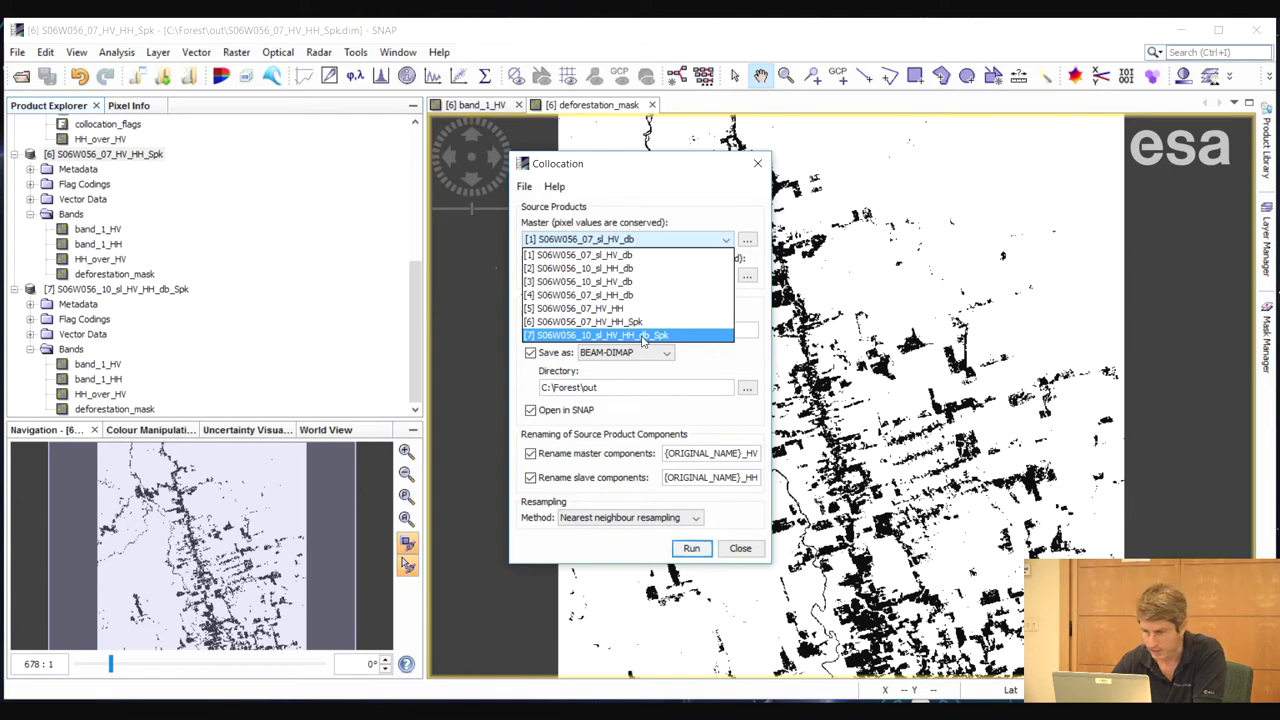
pyautogui.click(640, 322)
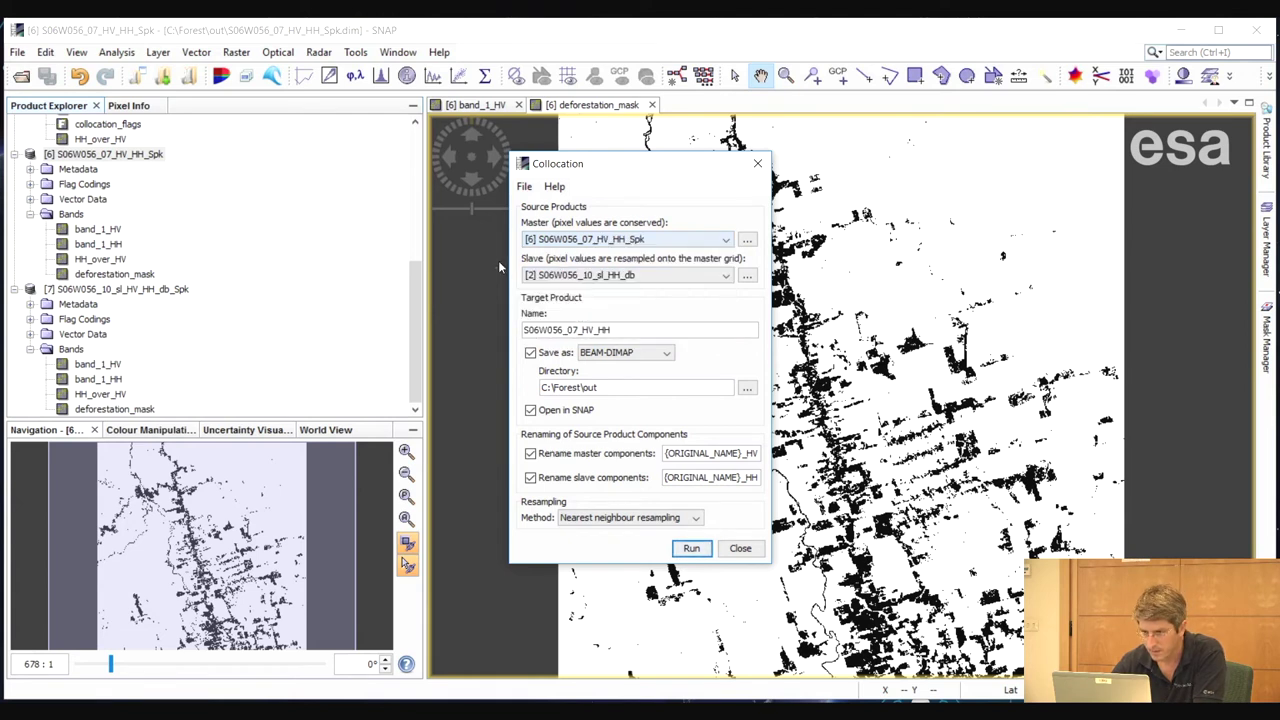
pyautogui.click(728, 272)
pyautogui.click(640, 374)
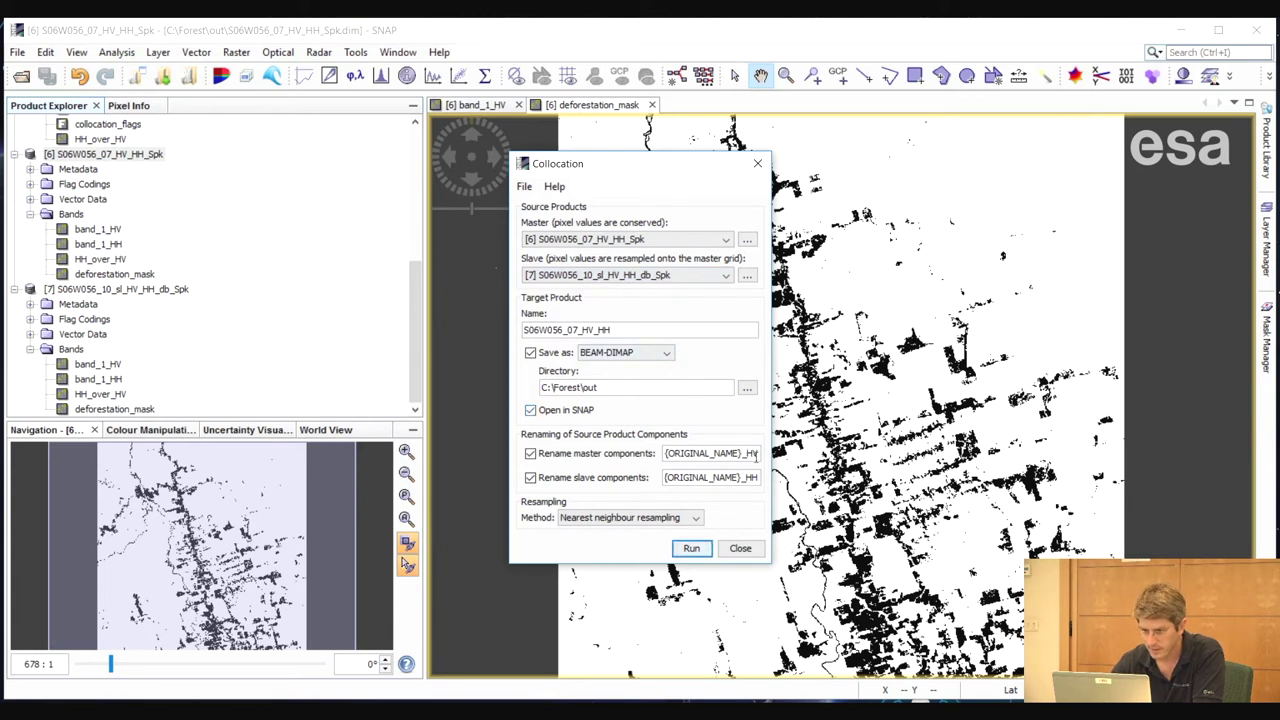
# - Name the output S06W056_07_10 and set band suffixes to _2007 and _2010
pyautogui.moveTo(607, 329); pyautogui.dragTo(583, 329)
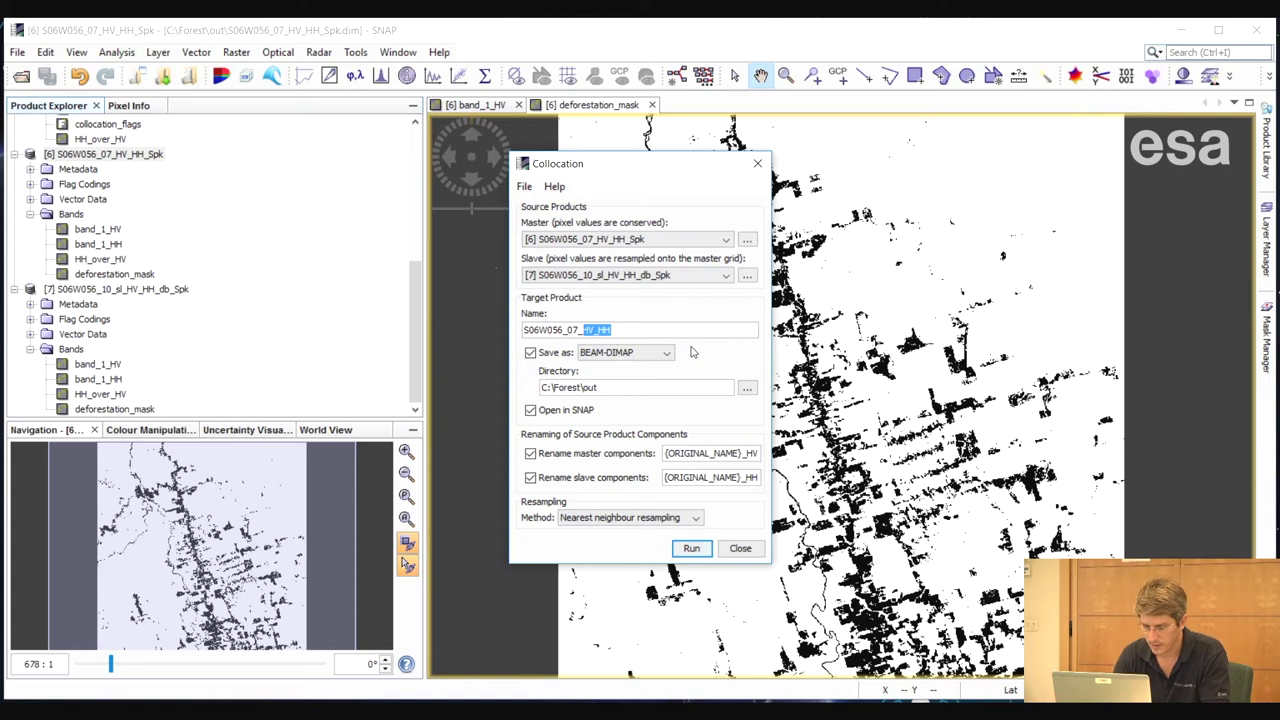
pyautogui.press('BackSpace')
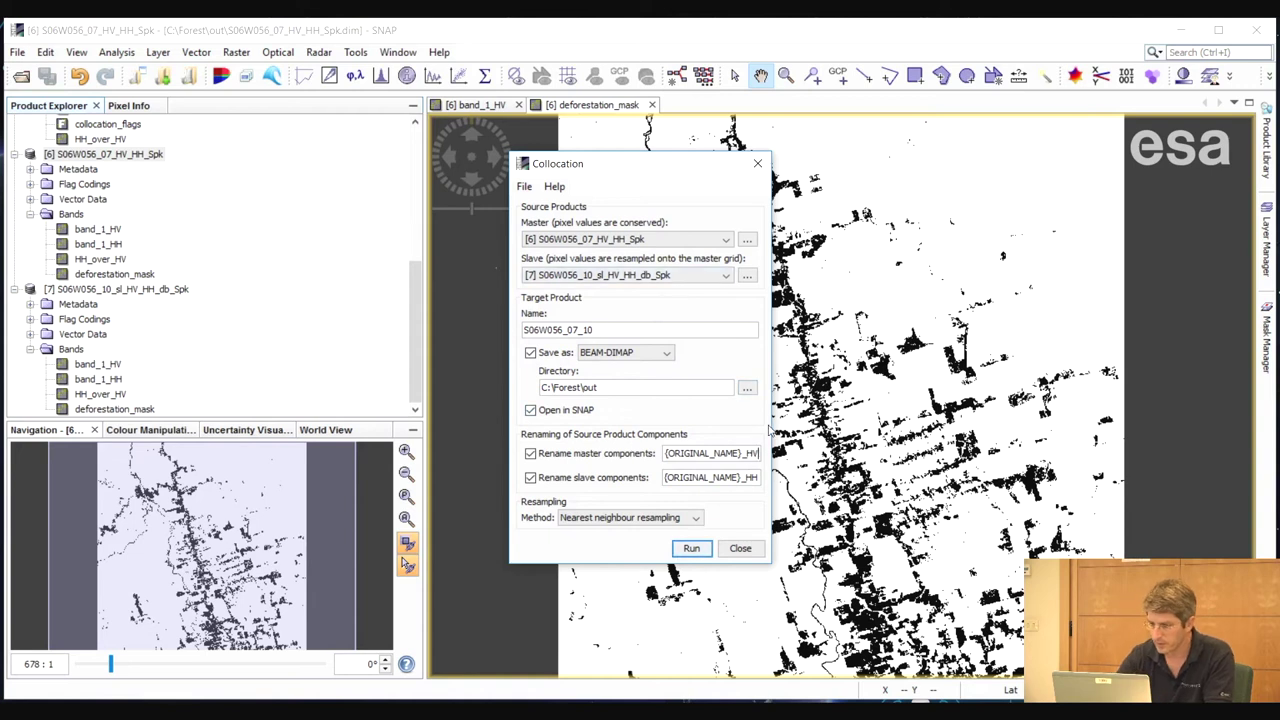
pyautogui.press('BackSpace')
pyautogui.press('BackSpace')
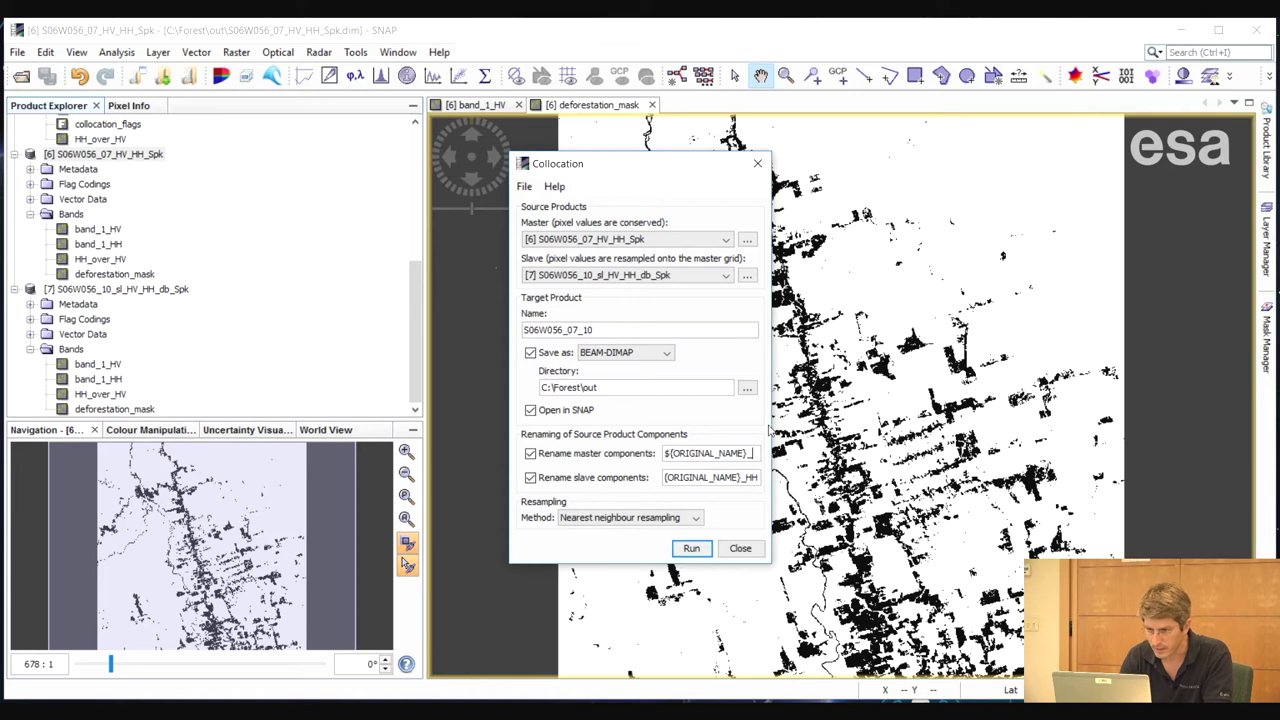
pyautogui.write('2007')
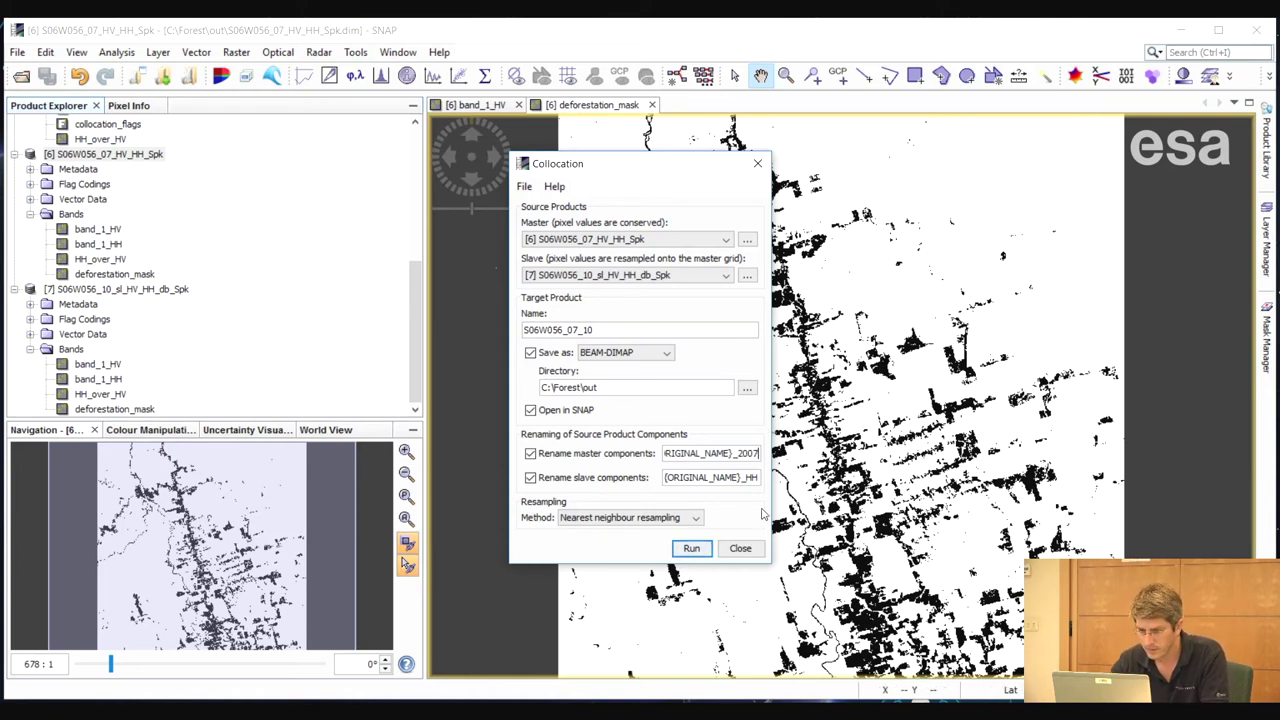
pyautogui.click(758, 478)
pyautogui.press('BackSpace')
pyautogui.press('BackSpace')
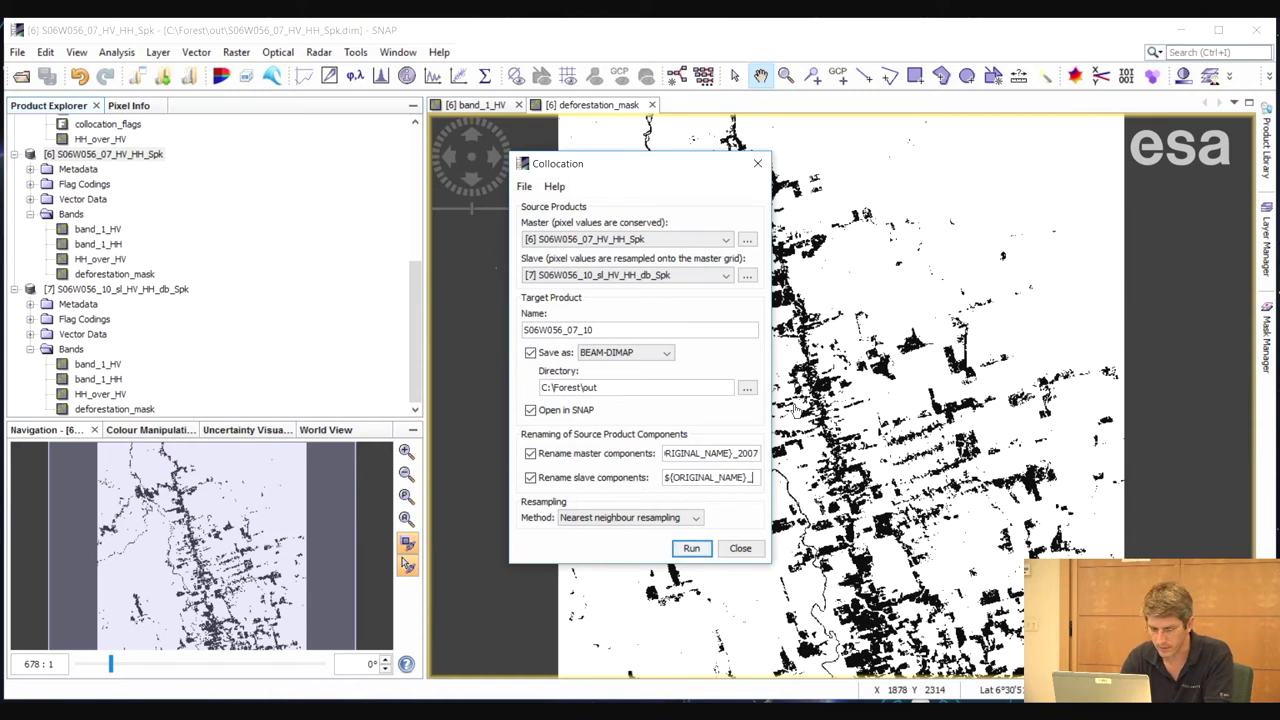
pyautogui.write('2010')
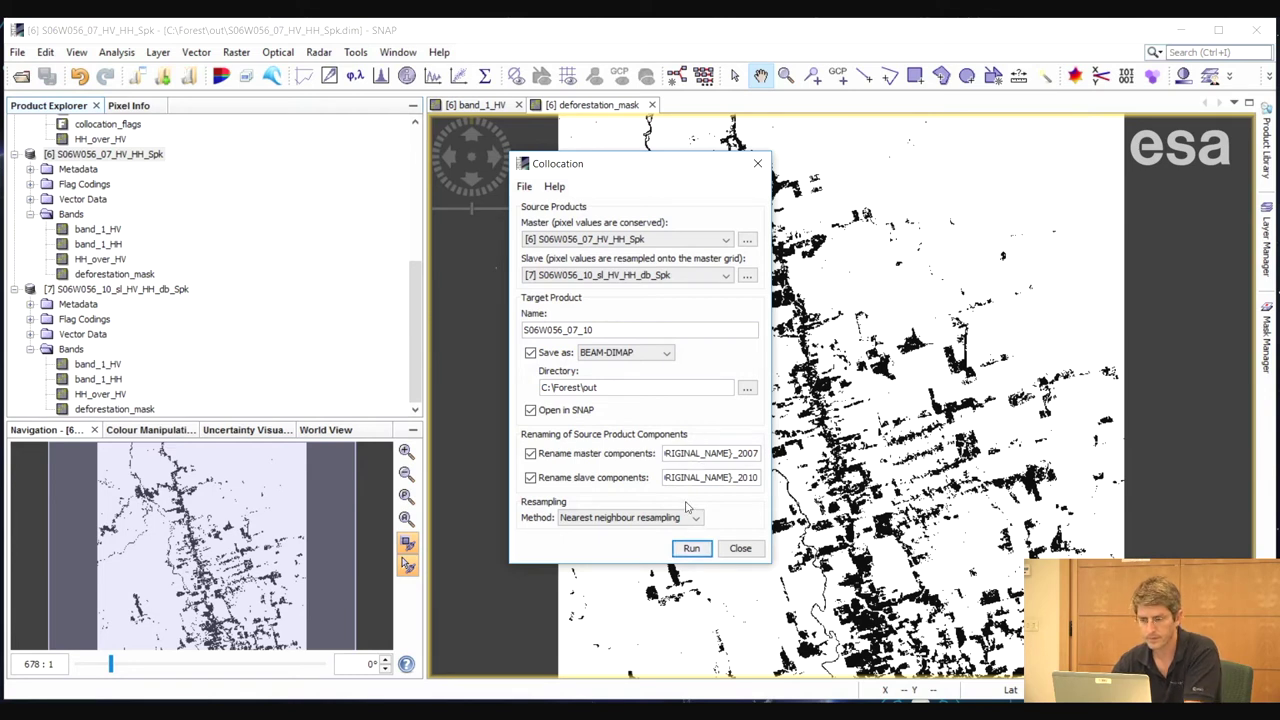
# - Run the collocation, dismiss the success message, and expand new product [8]
pyautogui.click(683, 551)
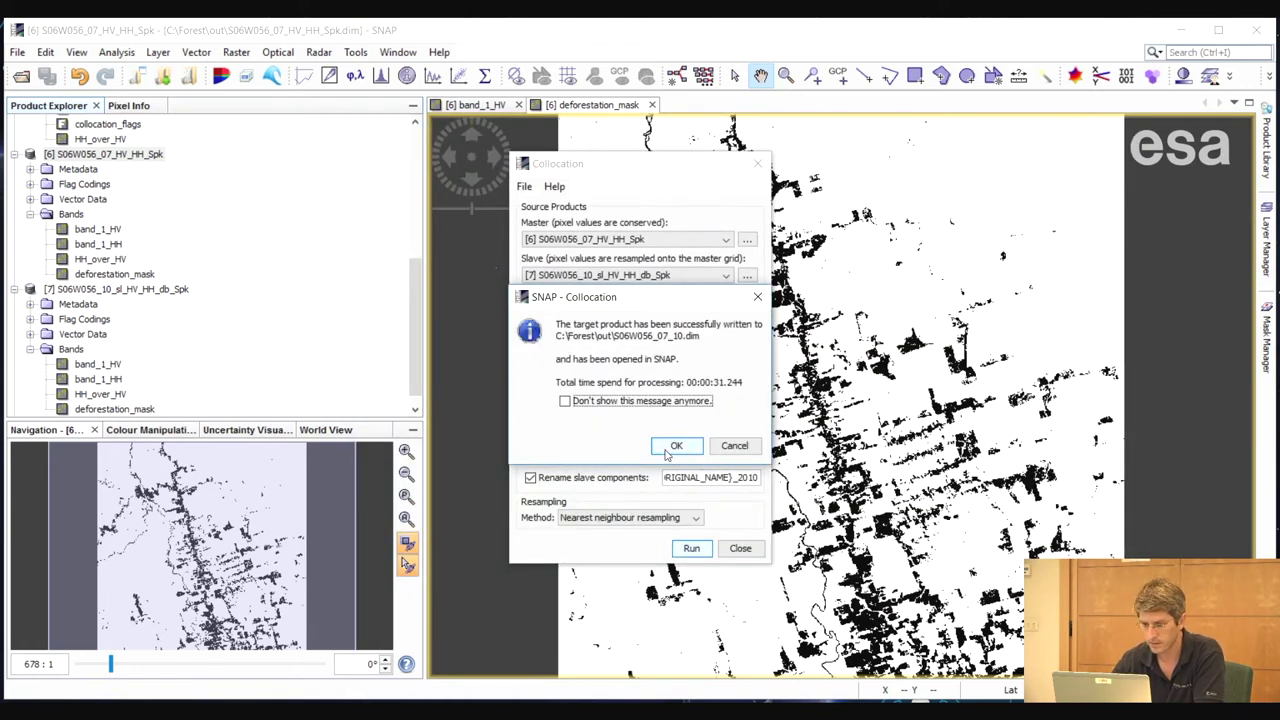
pyautogui.press('Return')
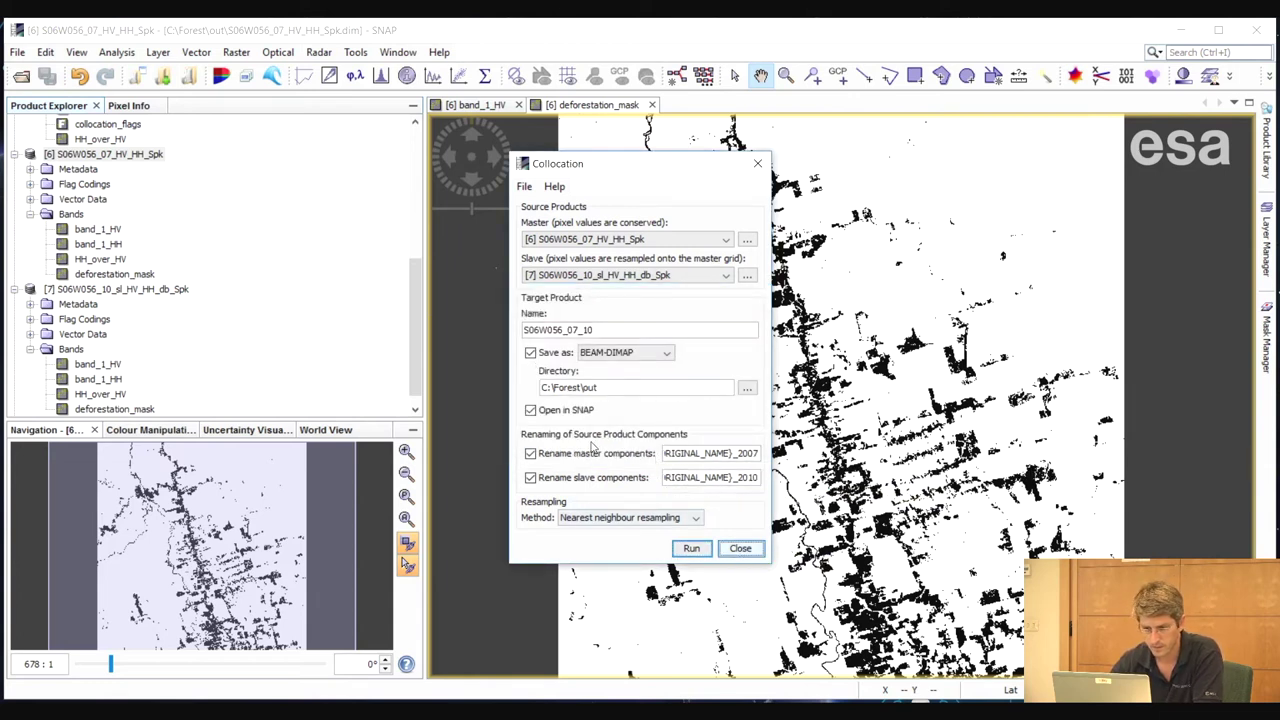
pyautogui.click(740, 548)
pyautogui.scroll(-1, 416, 313)
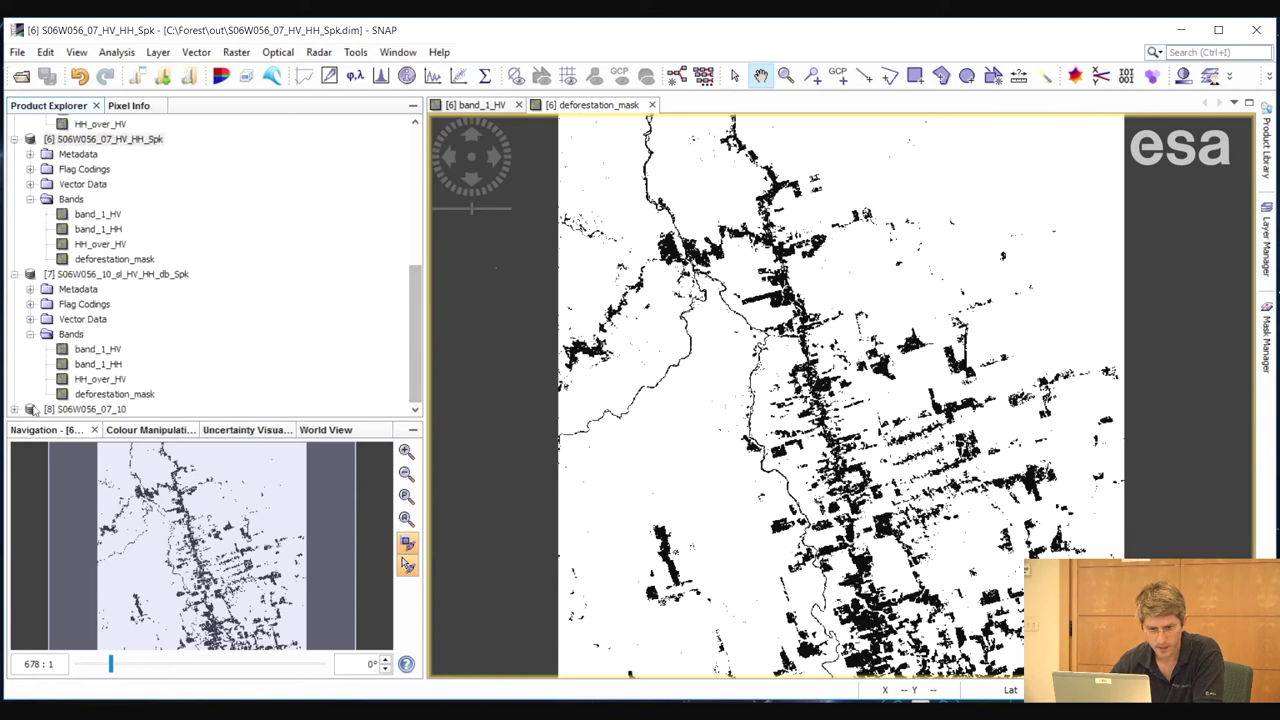
pyautogui.click(15, 410)
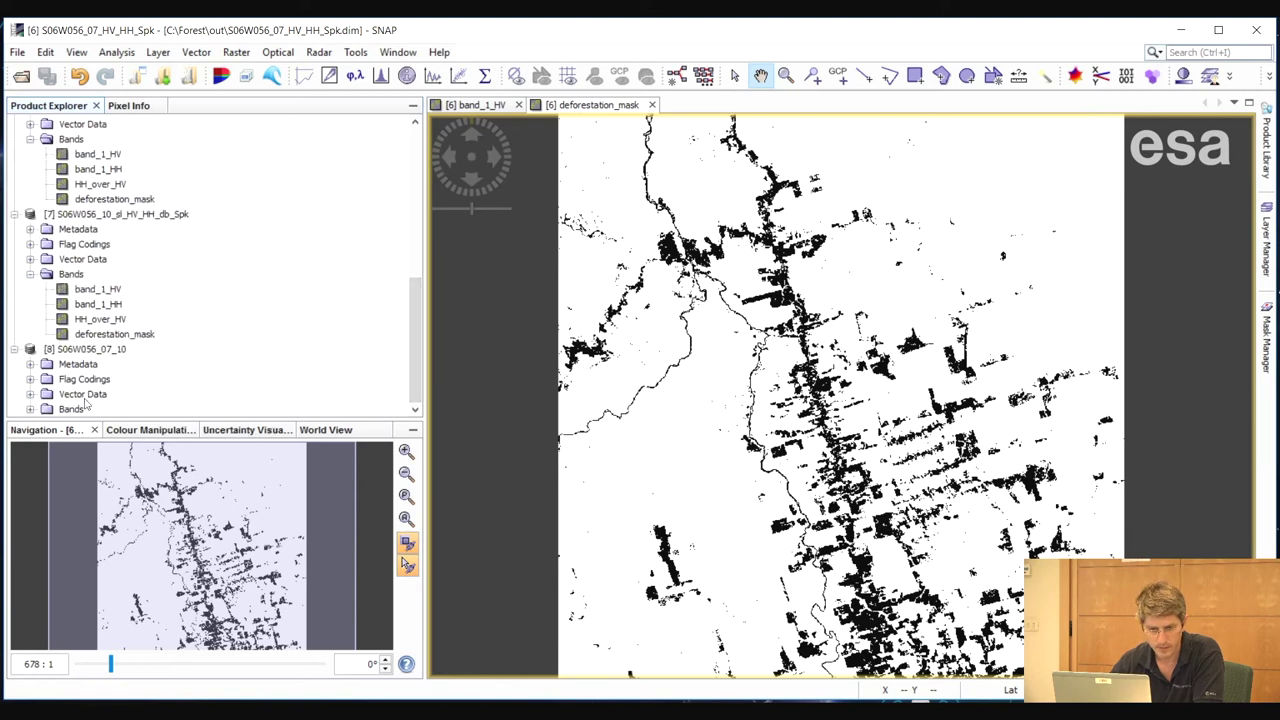
# - List the bands of S06W056_07_10 and select deforestation_mask_2007
pyautogui.click(31, 395)
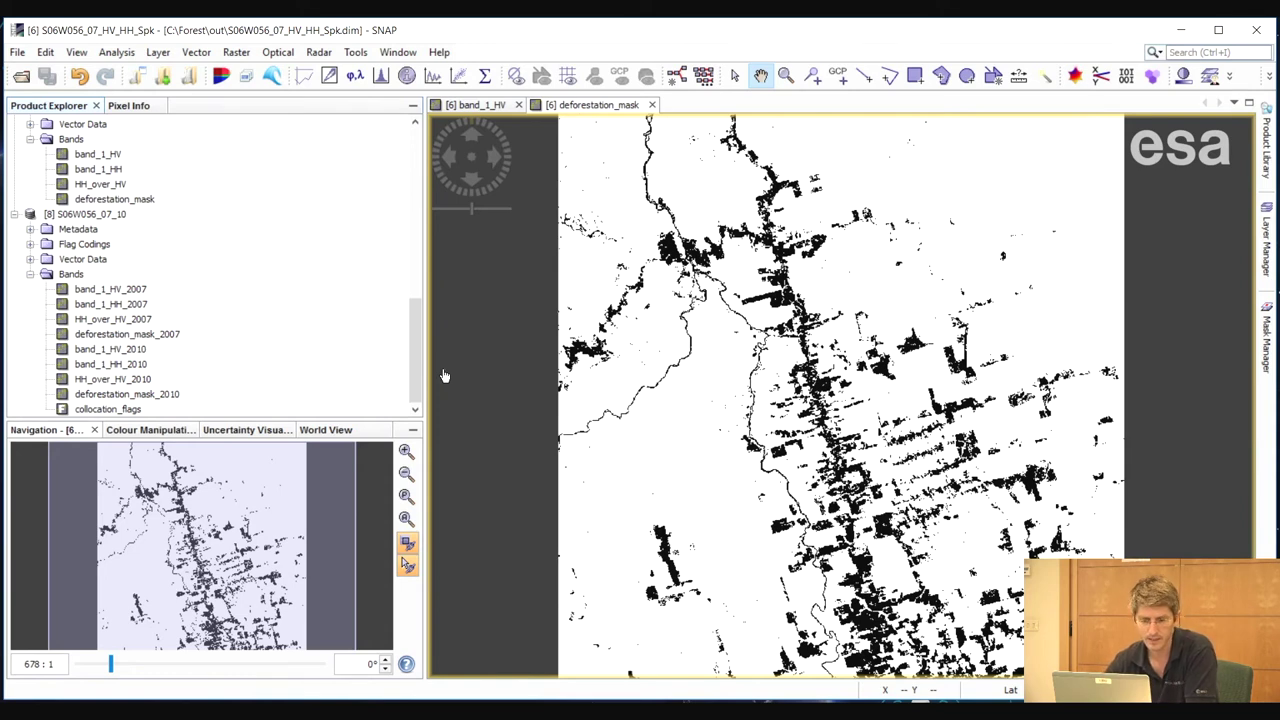
pyautogui.click(134, 337)
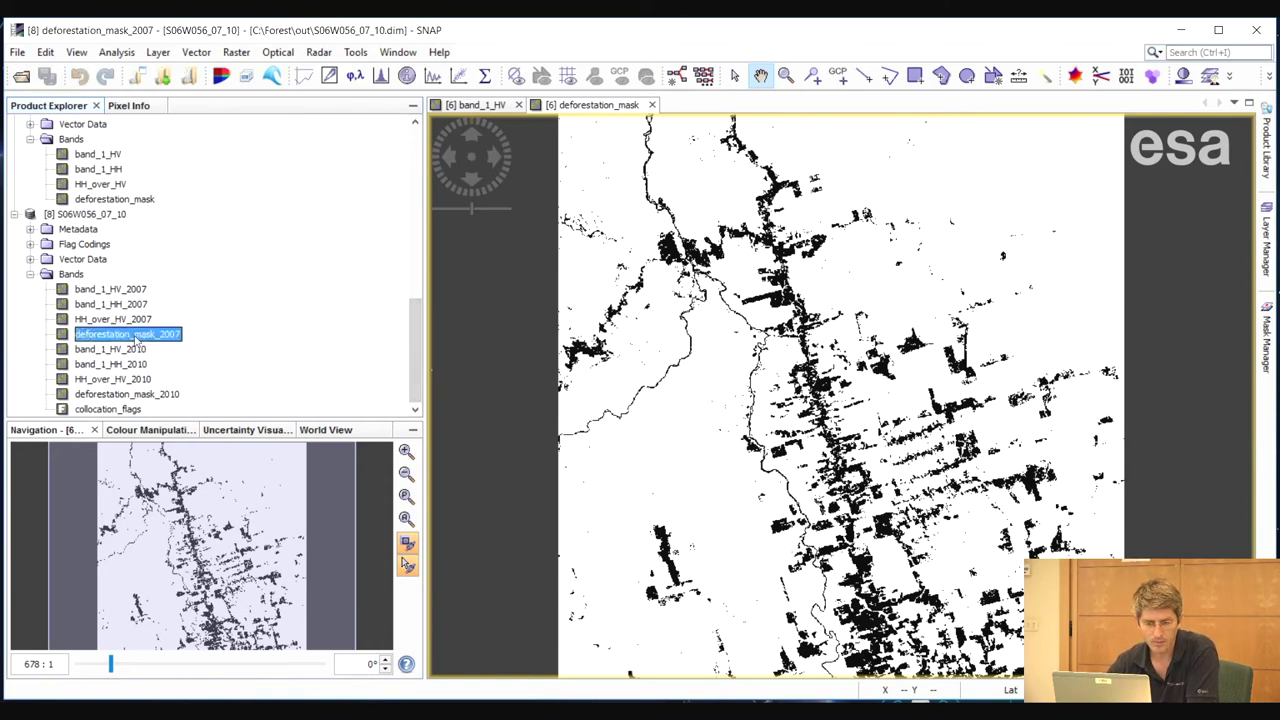
pyautogui.click(141, 395)
pyautogui.click(143, 337)
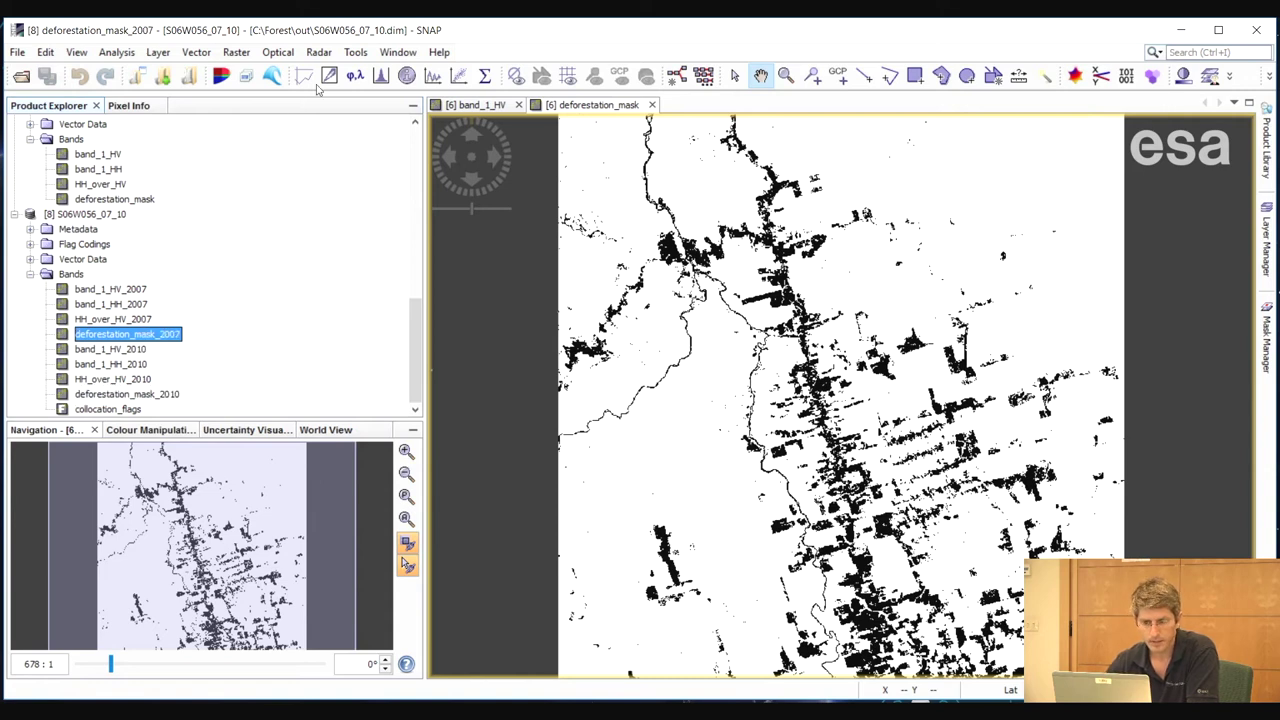
pyautogui.click(237, 53)
# - In Band Maths, name the new band 2007_minus_2010 and untick Virtual
pyautogui.click(260, 76)
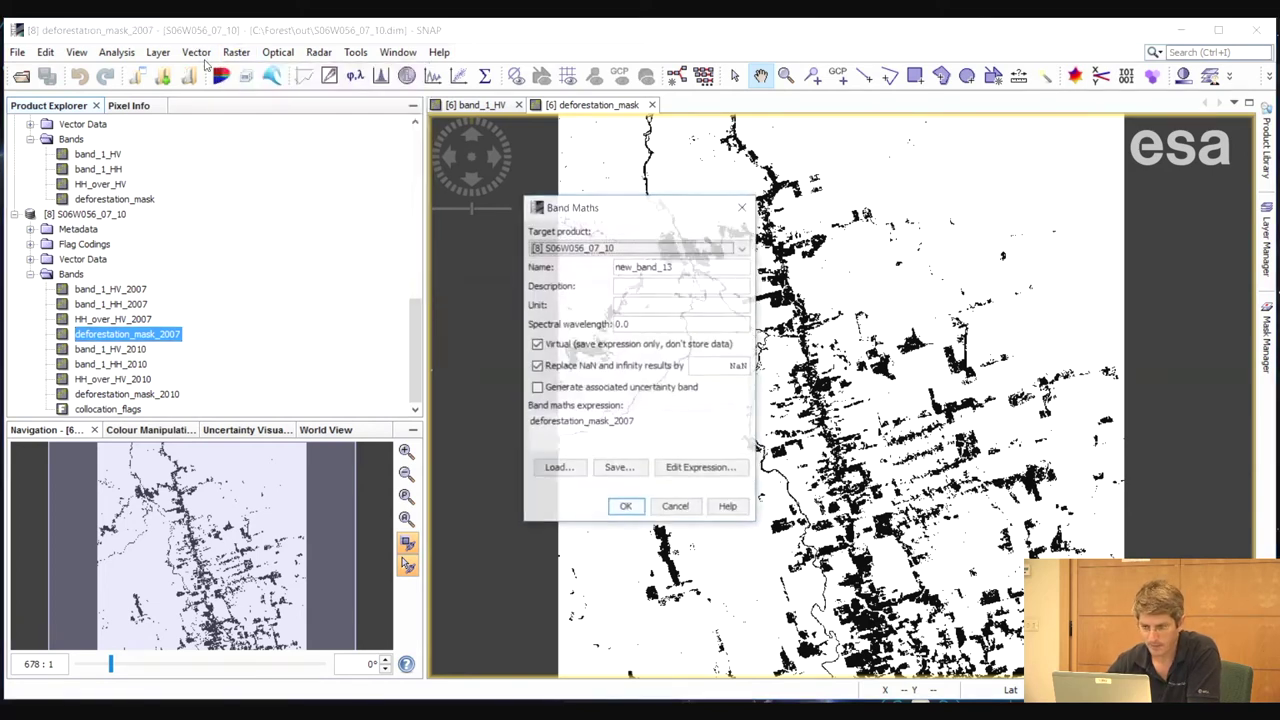
pyautogui.press('Tab')
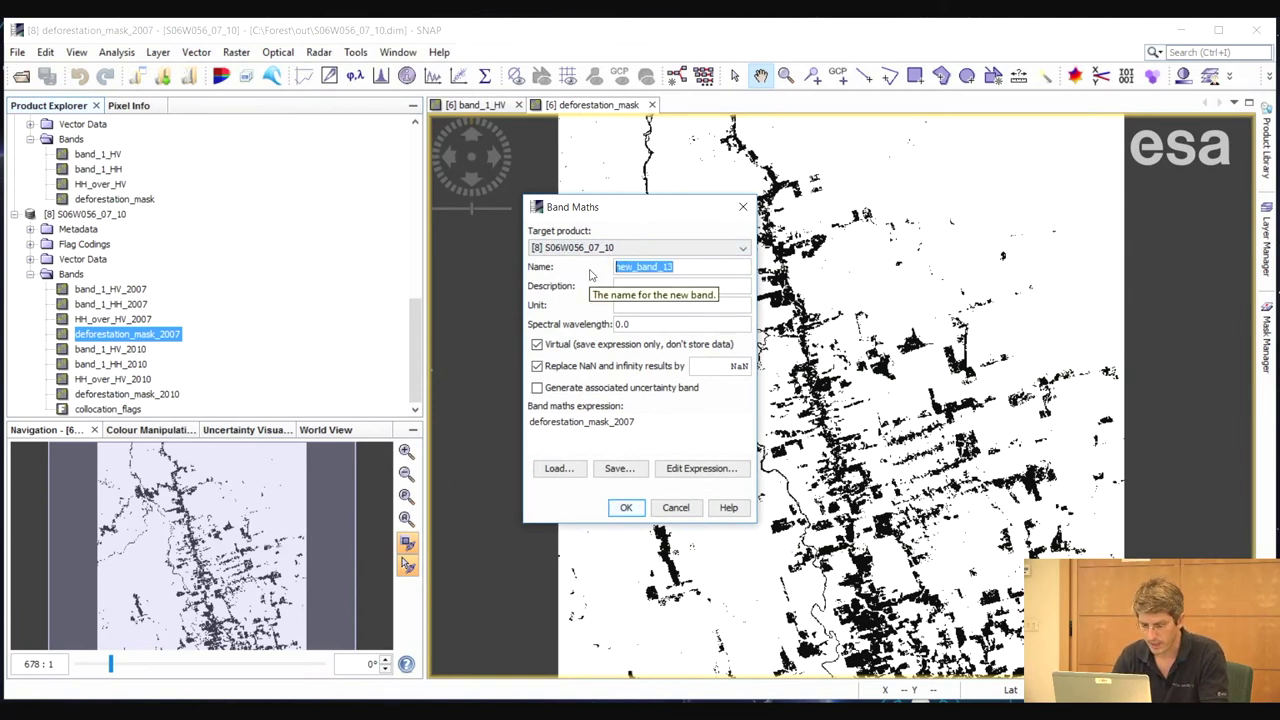
pyautogui.write('2007_minus_')
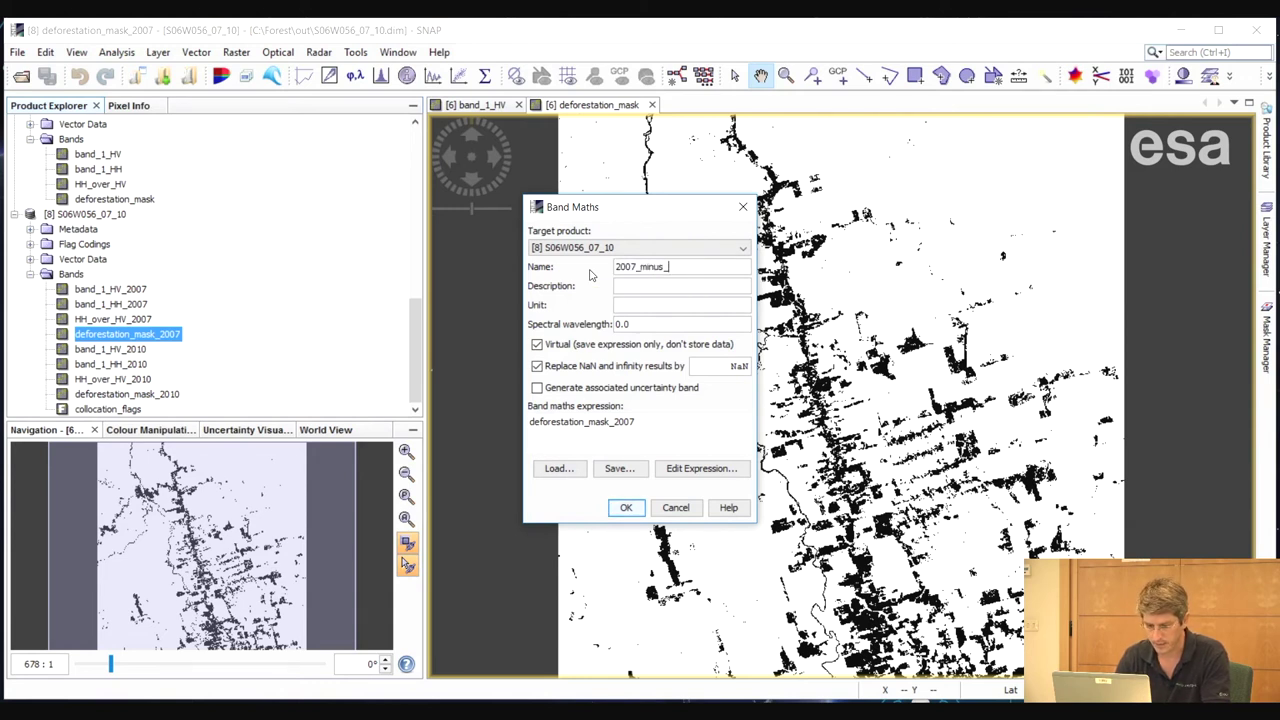
pyautogui.write('2010')
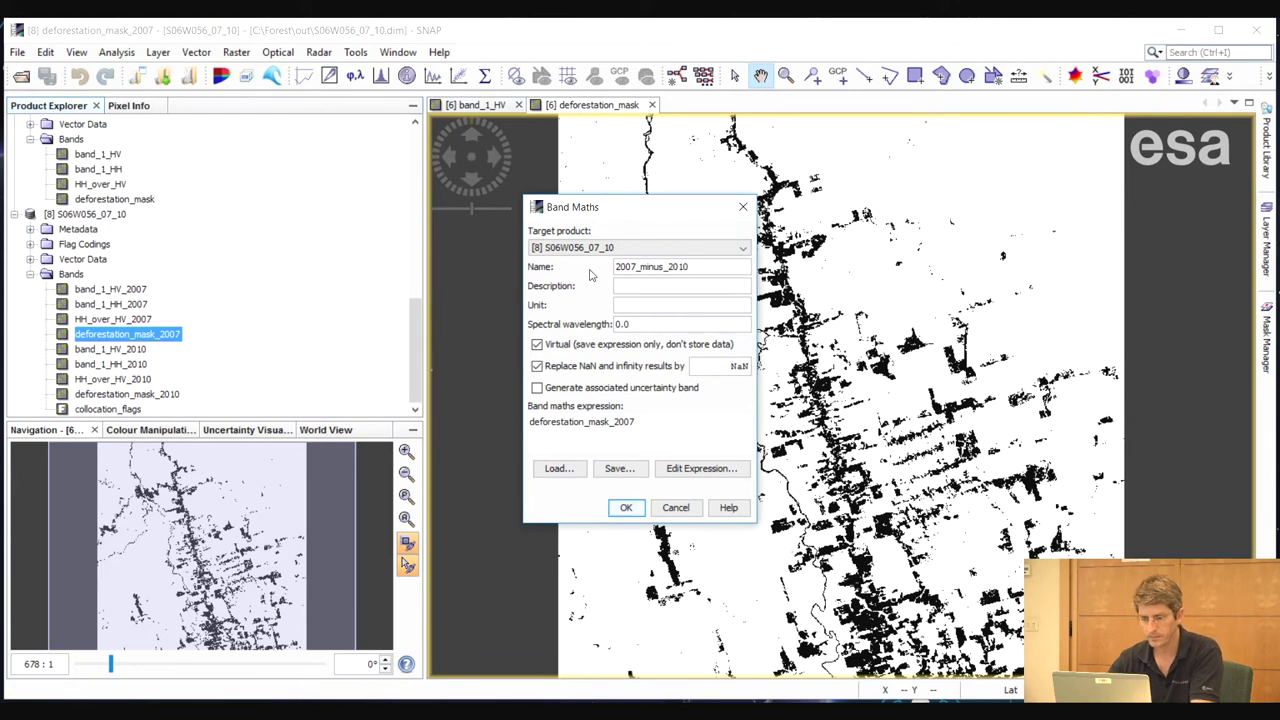
pyautogui.click(538, 345)
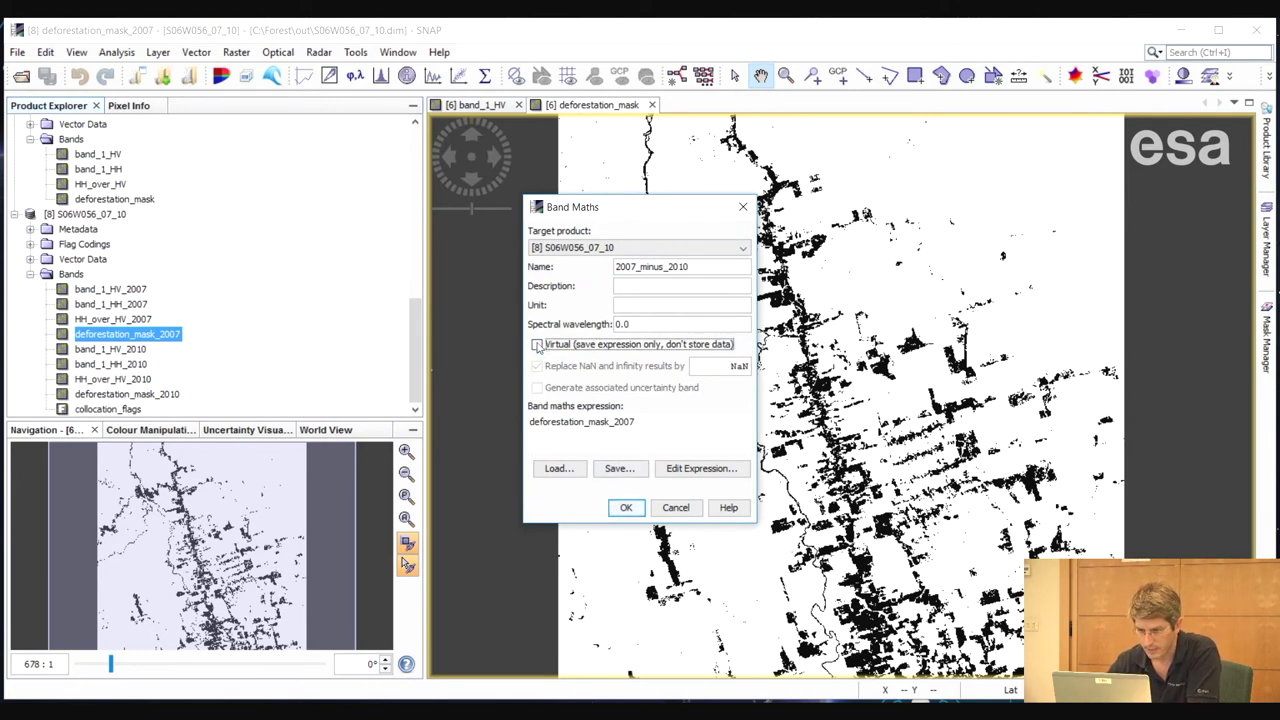
pyautogui.click(700, 470)
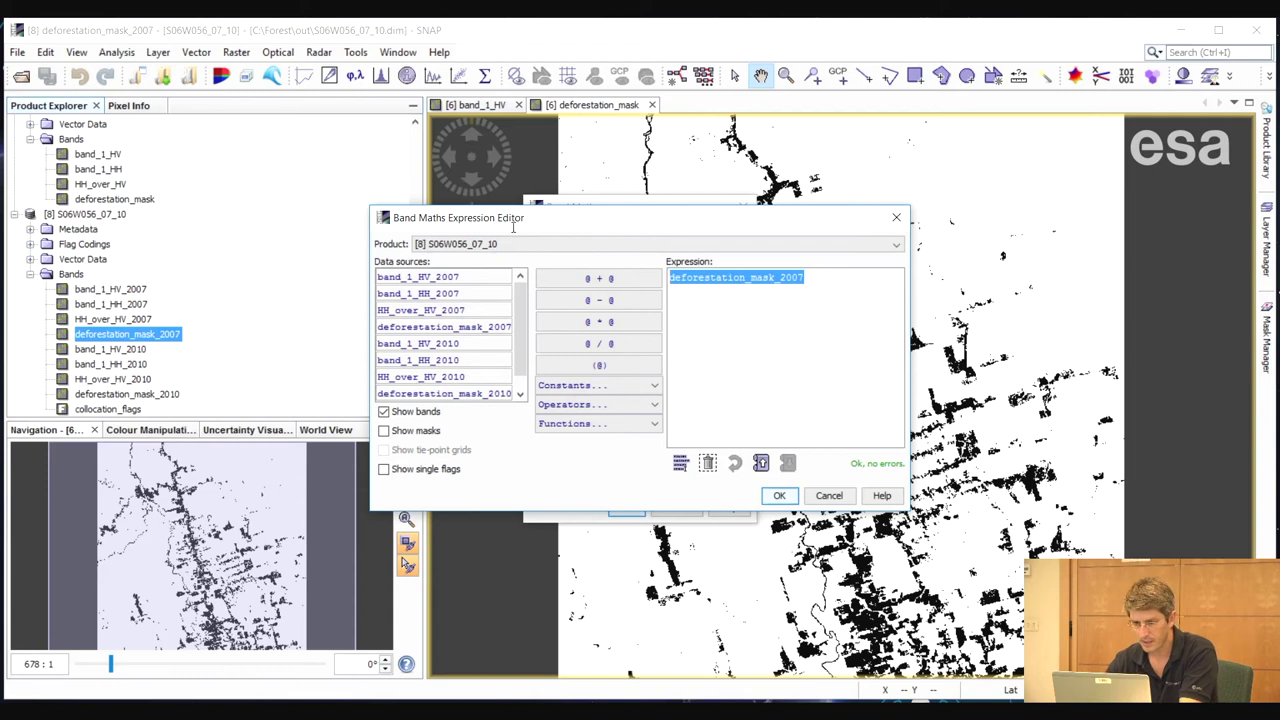
# - Set the band expression to deforestation_mask_2007 - deforestation_mask_2010 and create the 2007_minus_2010 band
pyautogui.press('Delete')
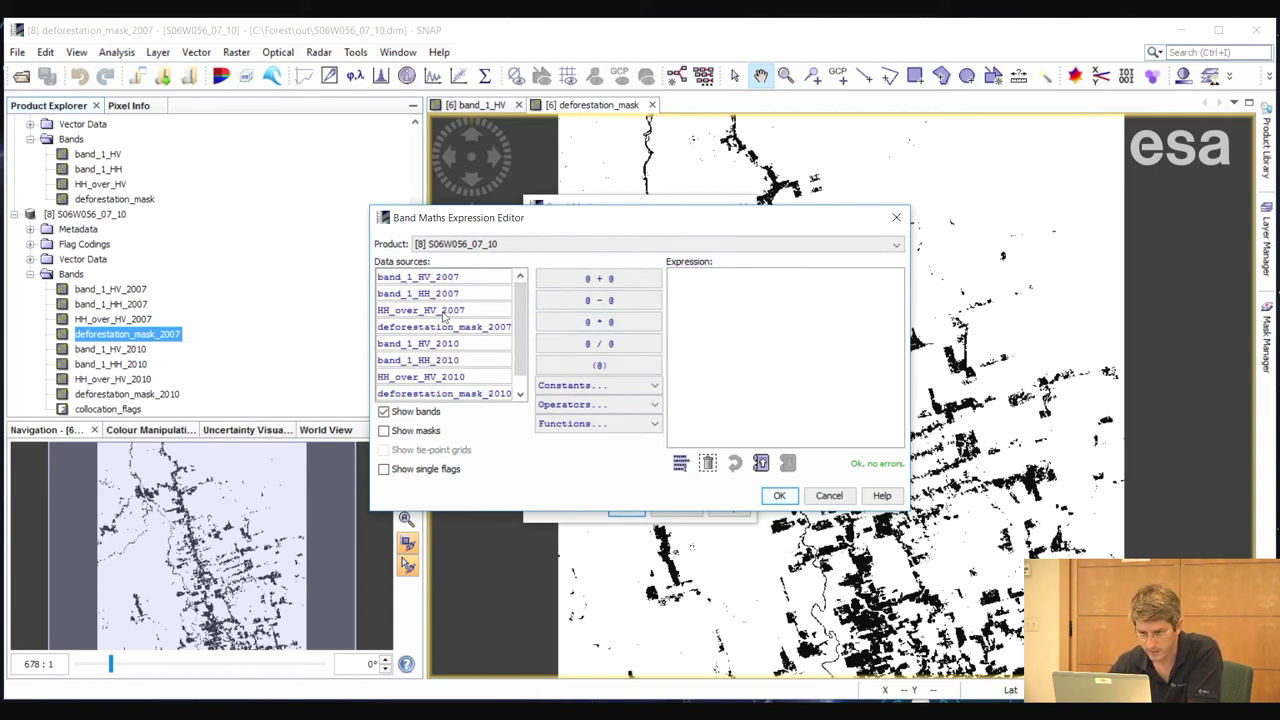
pyautogui.scroll(-1, 466, 318)
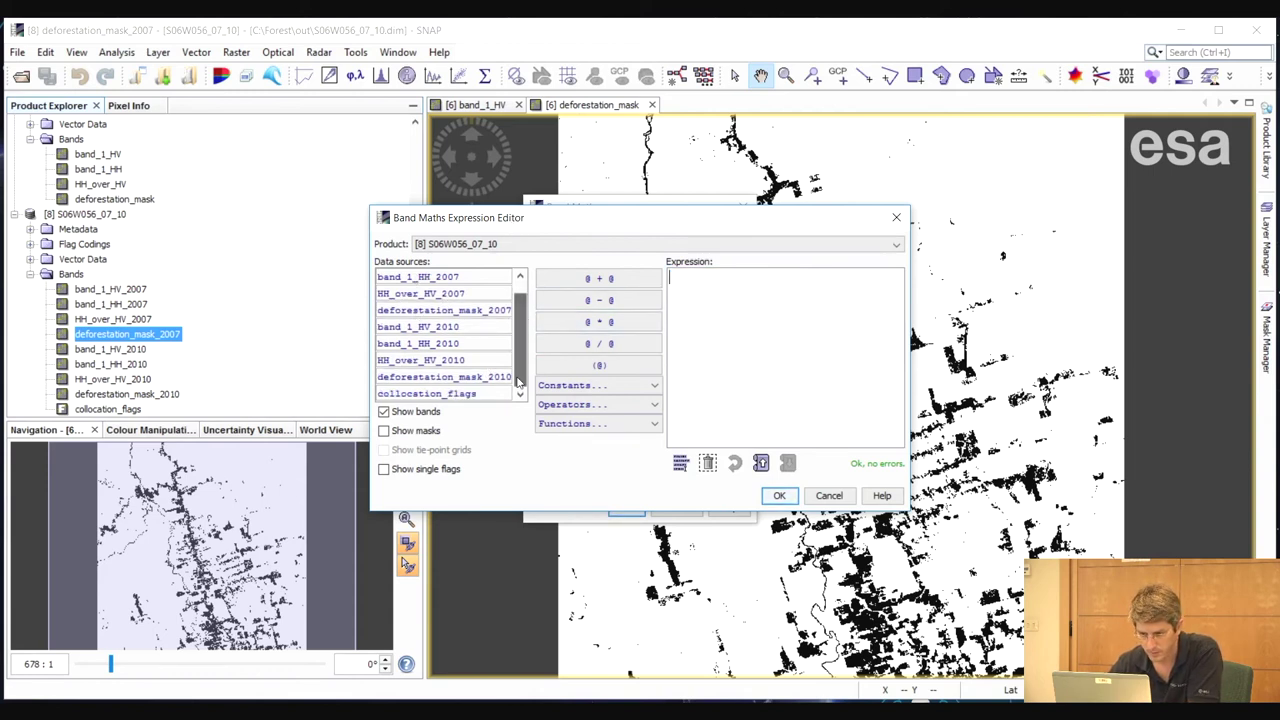
pyautogui.doubleClick(466, 311)
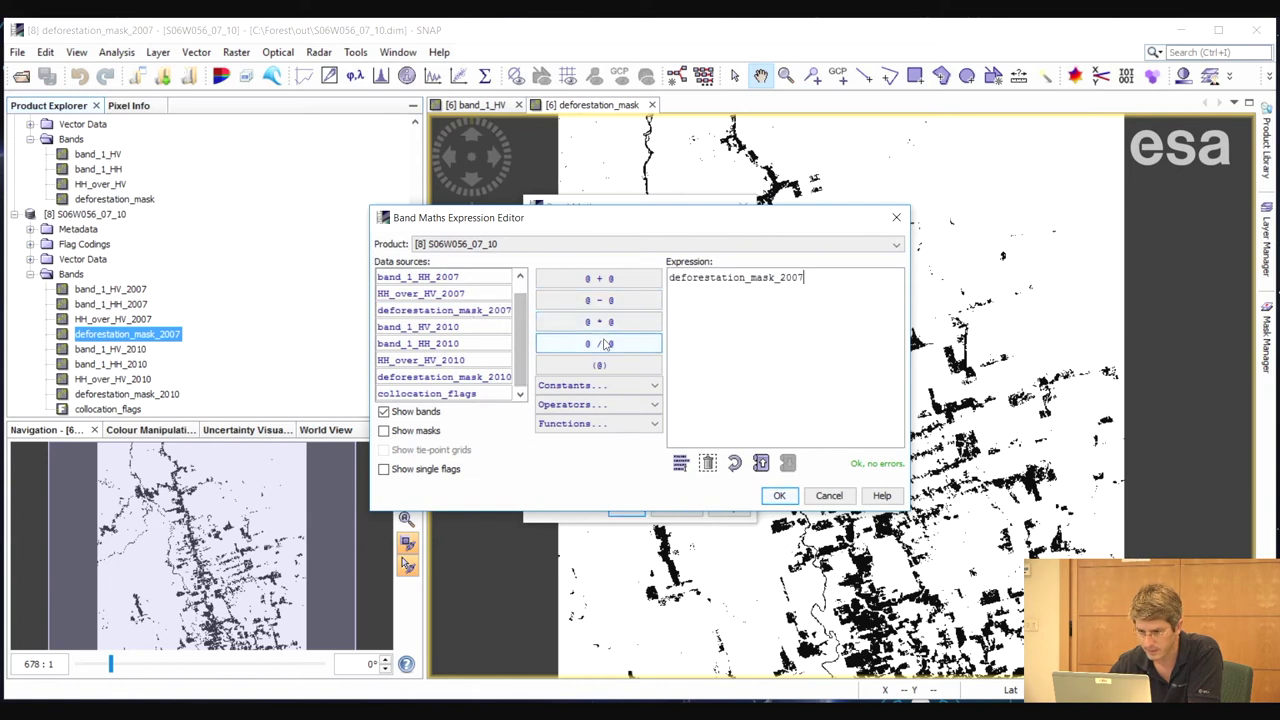
pyautogui.click(608, 300)
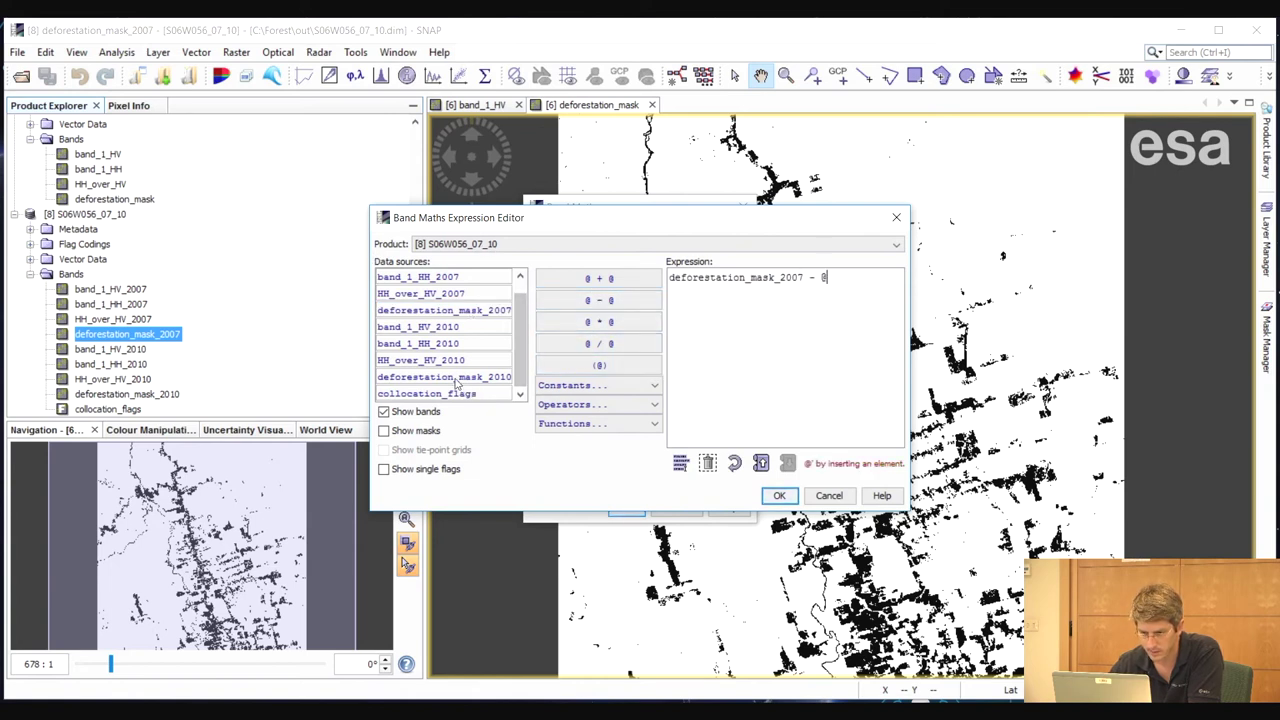
pyautogui.doubleClick(491, 382)
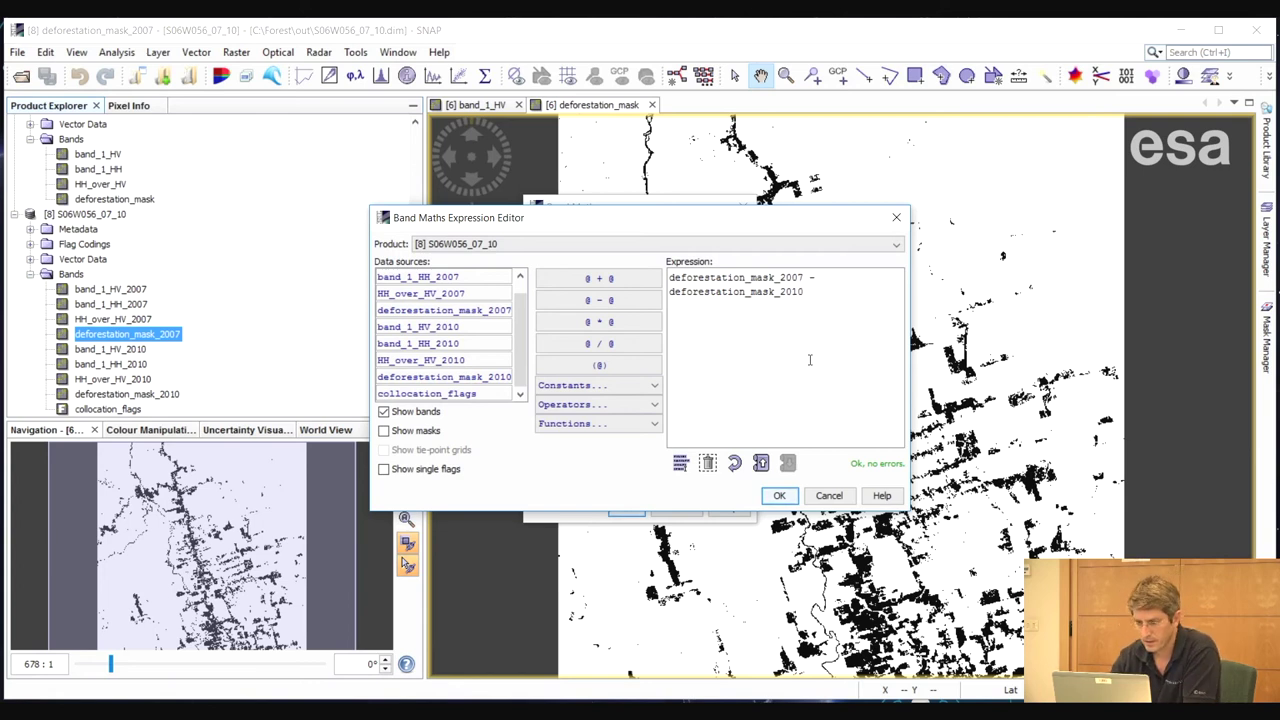
pyautogui.click(778, 499)
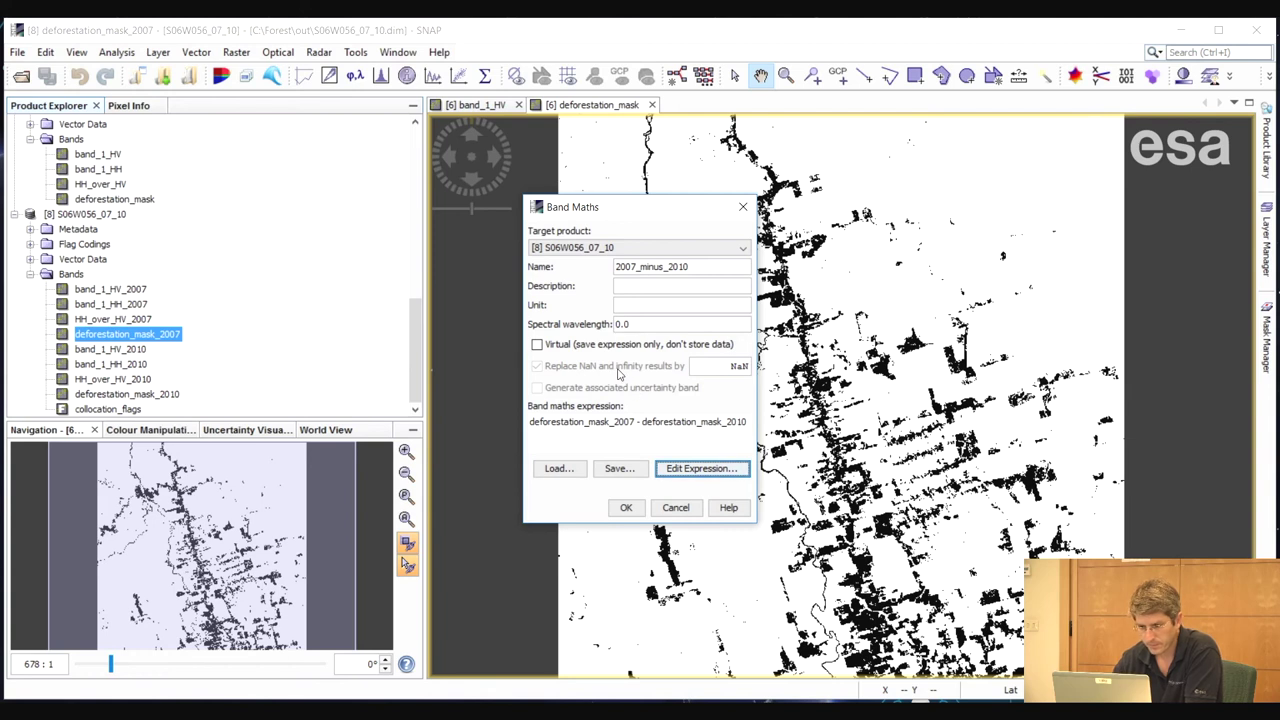
pyautogui.click(626, 507)
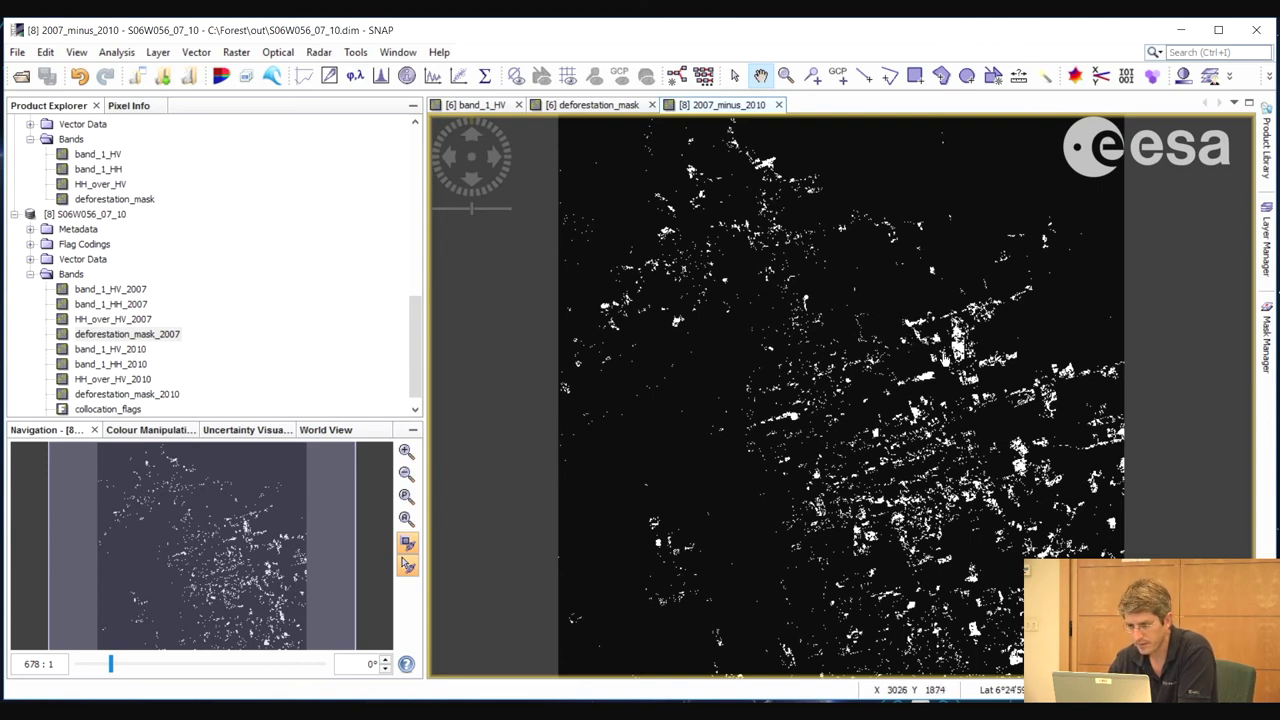
# - Zoom in on the 2007_minus_2010 change image and shift the view right
pyautogui.scroll(1, 958, 352)
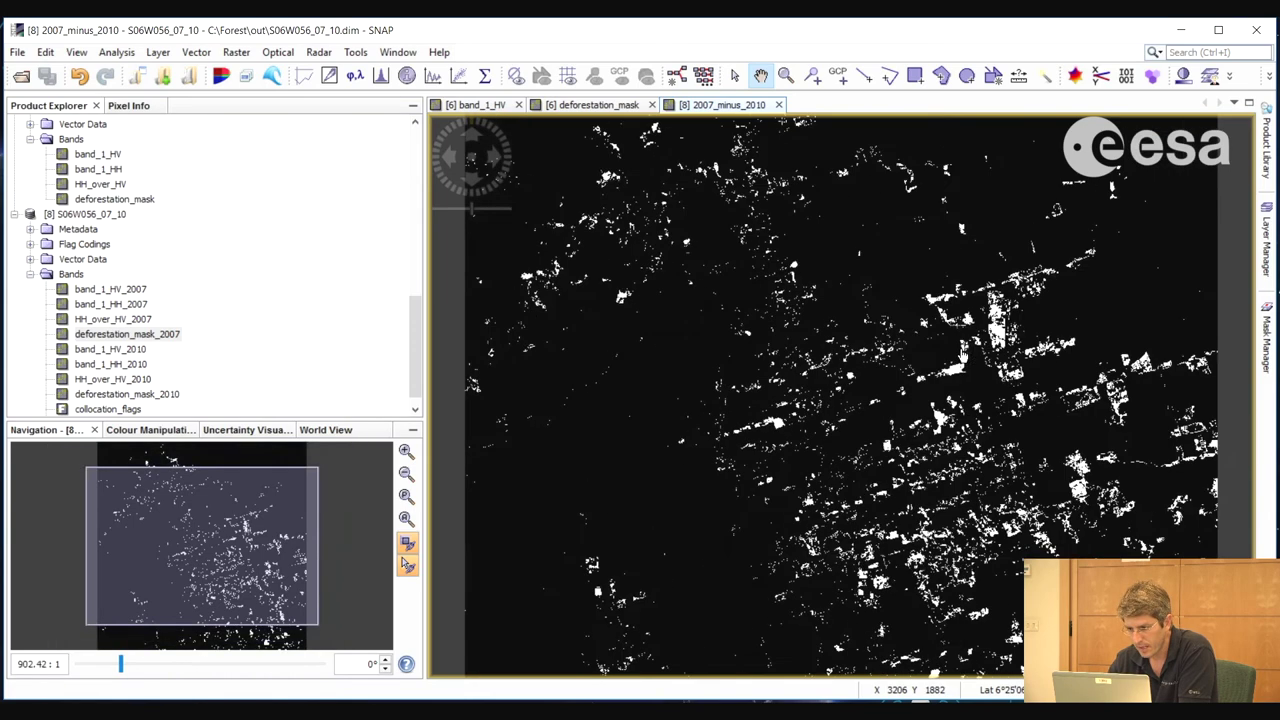
pyautogui.scroll(3, 994, 341)
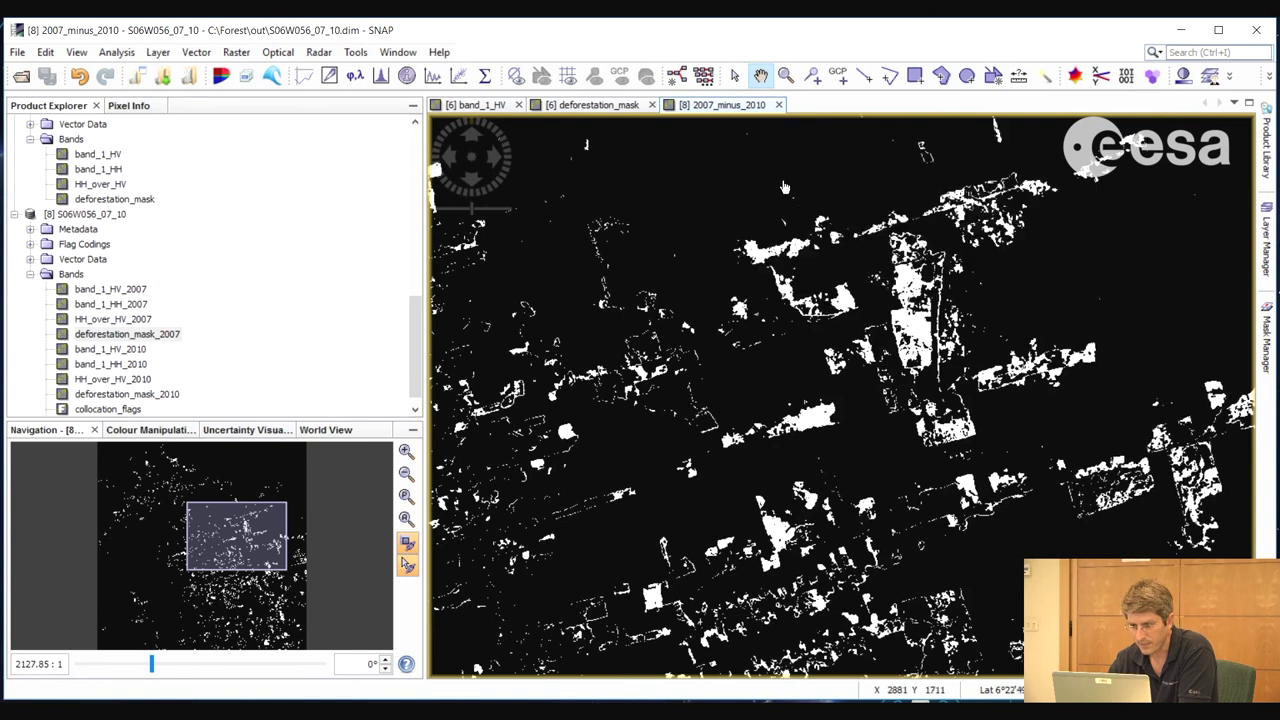
pyautogui.moveTo(692, 224); pyautogui.dragTo(726, 196)
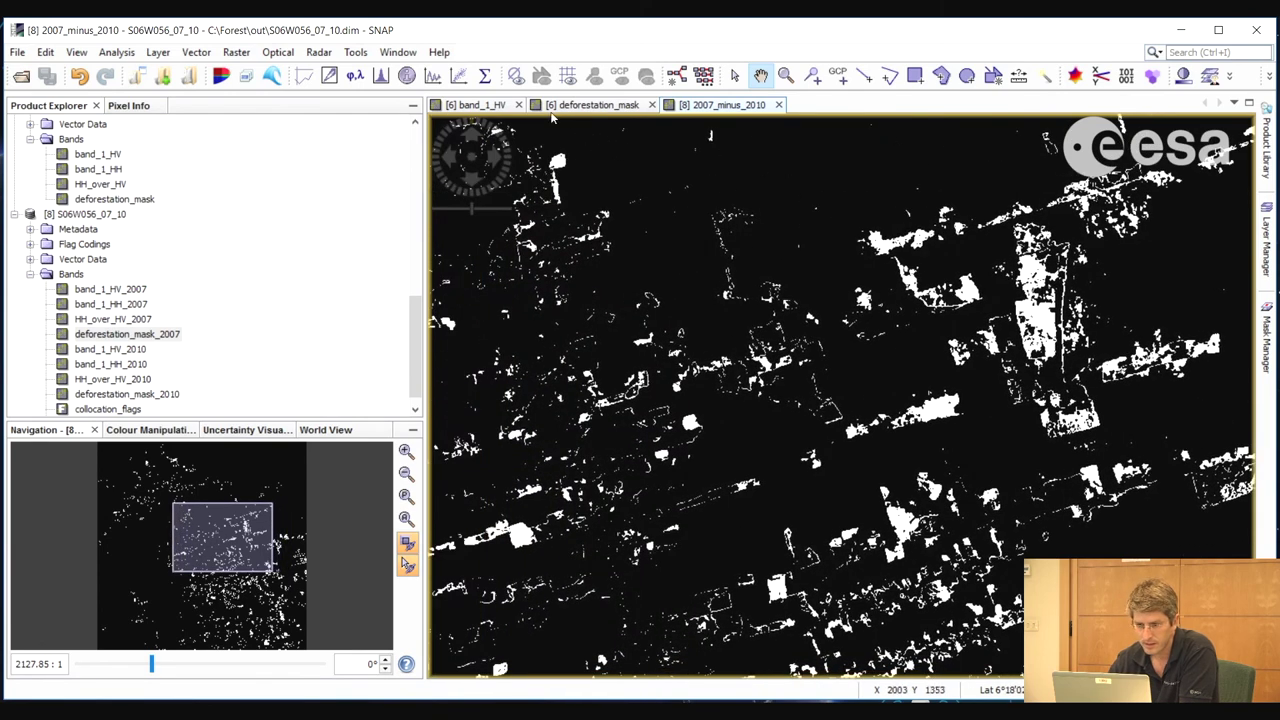
# - Close the band_1_HV and deforestation_mask image views, keeping only the change image
pyautogui.click(488, 105)
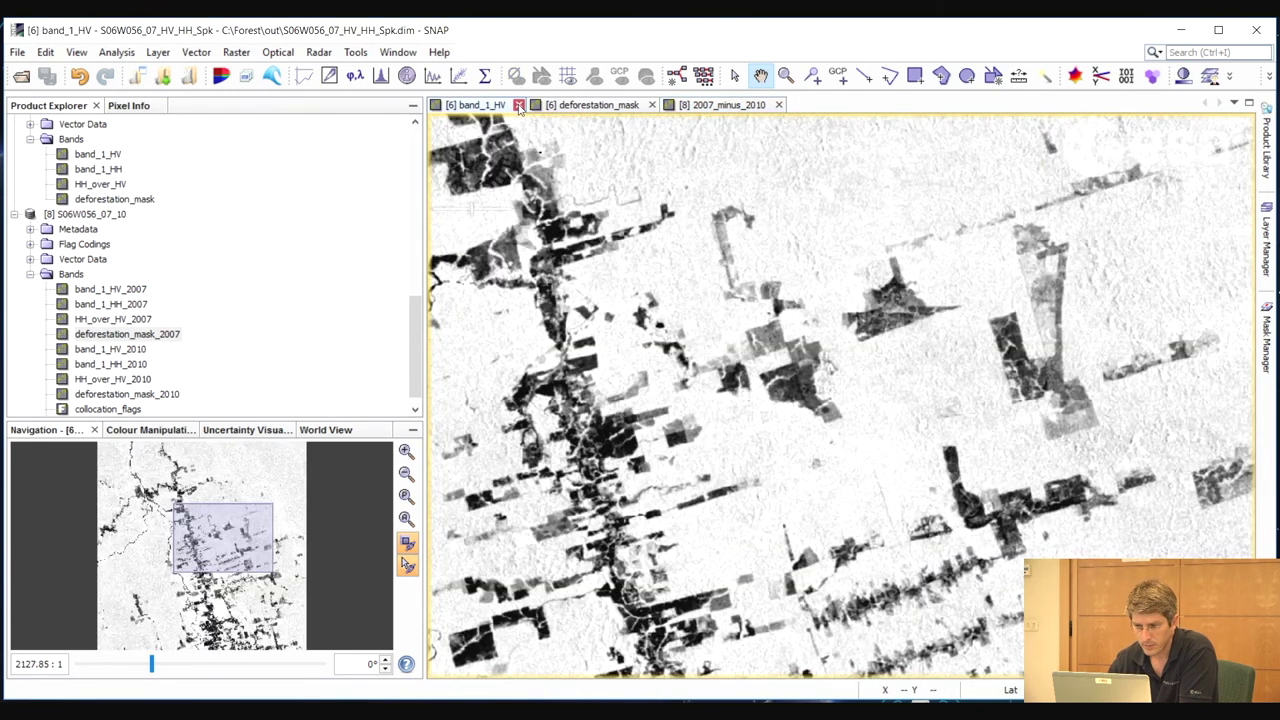
pyautogui.click(519, 105)
pyautogui.hotkey('ctrl', 'Tab')
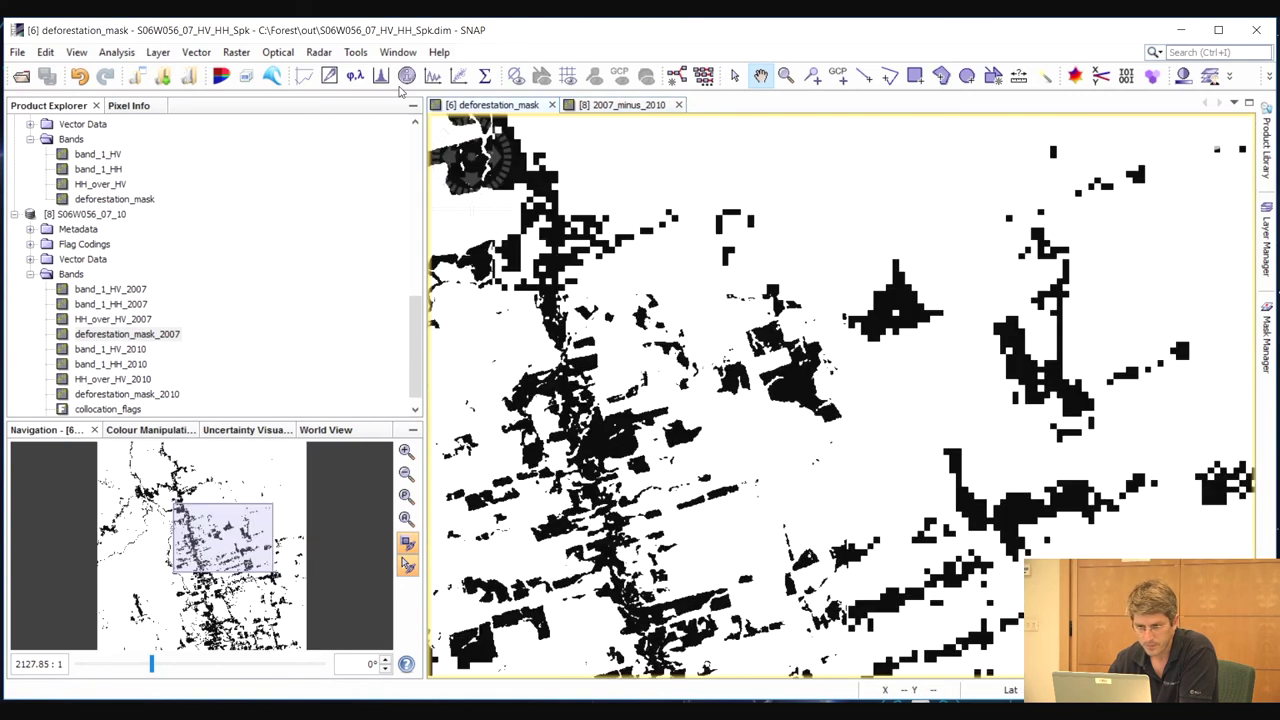
pyautogui.click(551, 105)
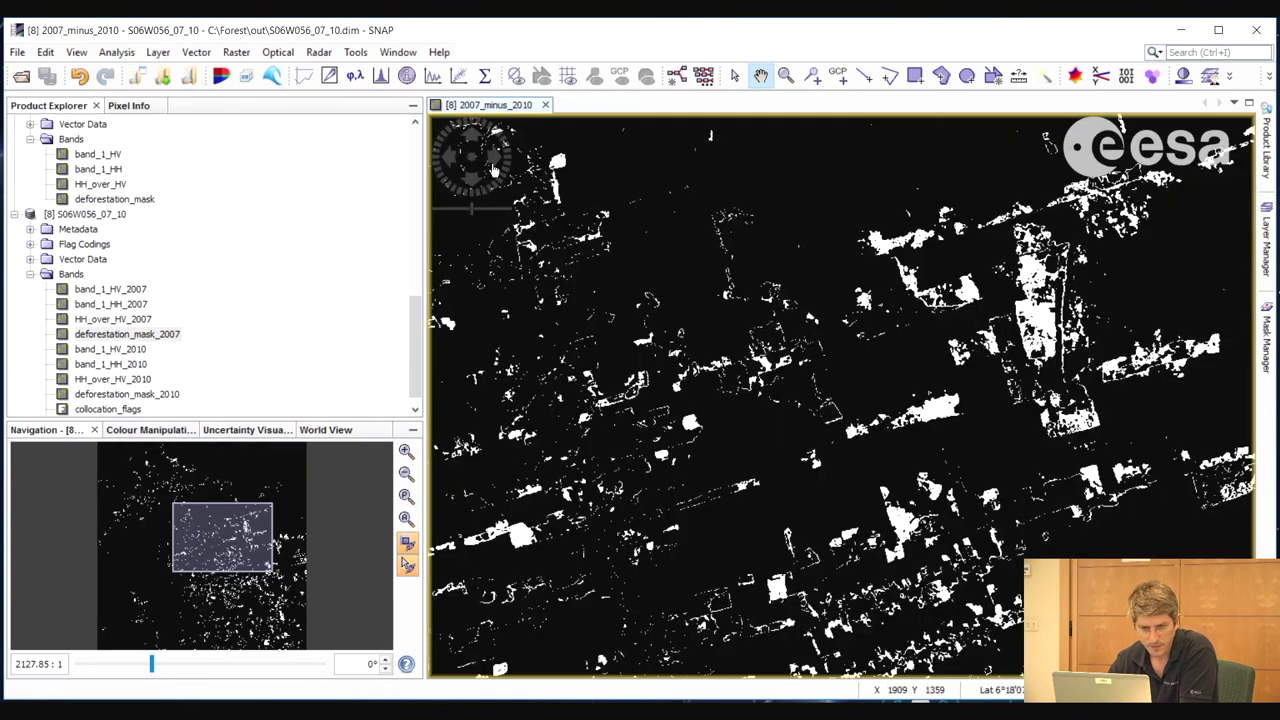
pyautogui.moveTo(714, 406); pyautogui.dragTo(738, 376)
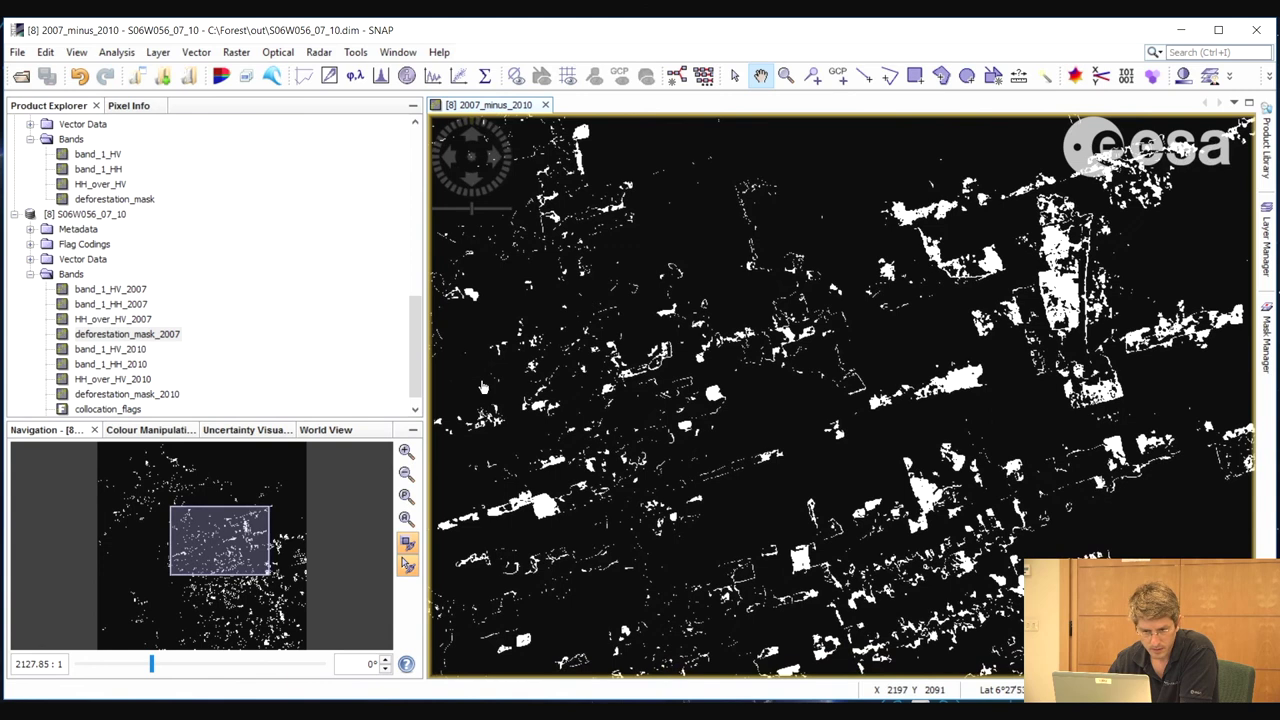
# - Open deforestation_mask_2007 and deforestation_mask_2010 views and tile all three side by side
pyautogui.doubleClick(131, 336)
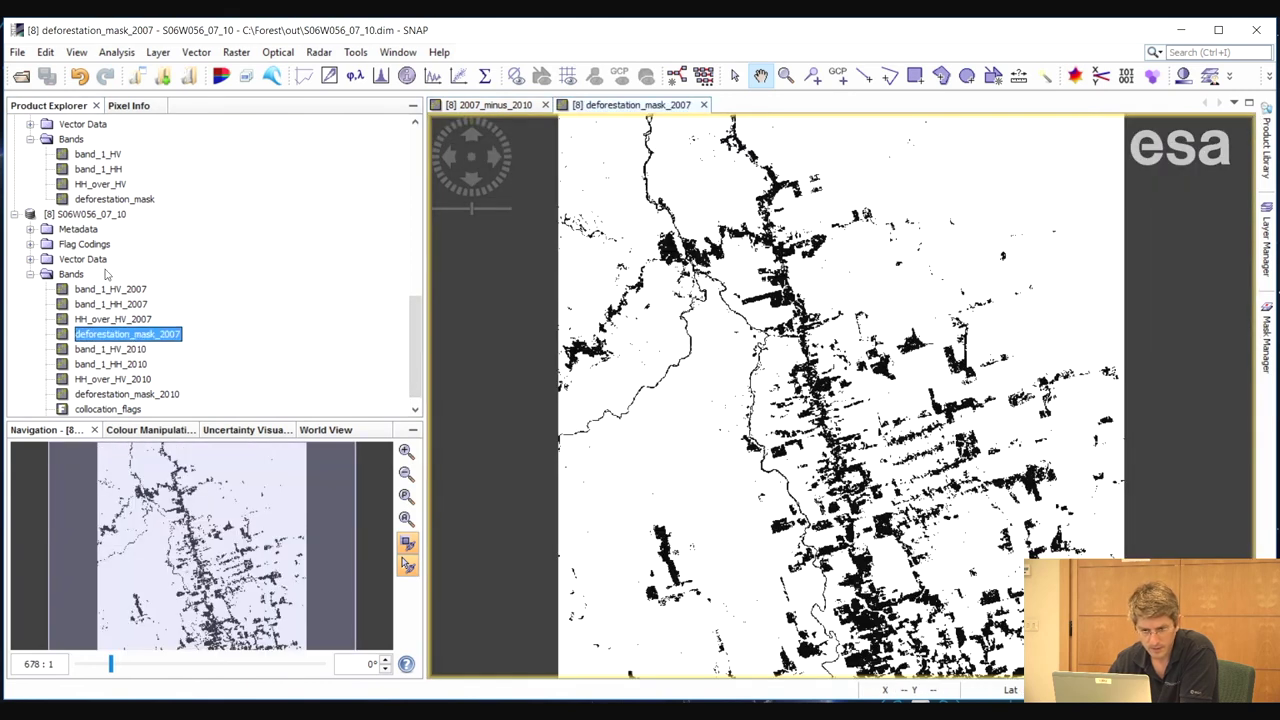
pyautogui.doubleClick(140, 395)
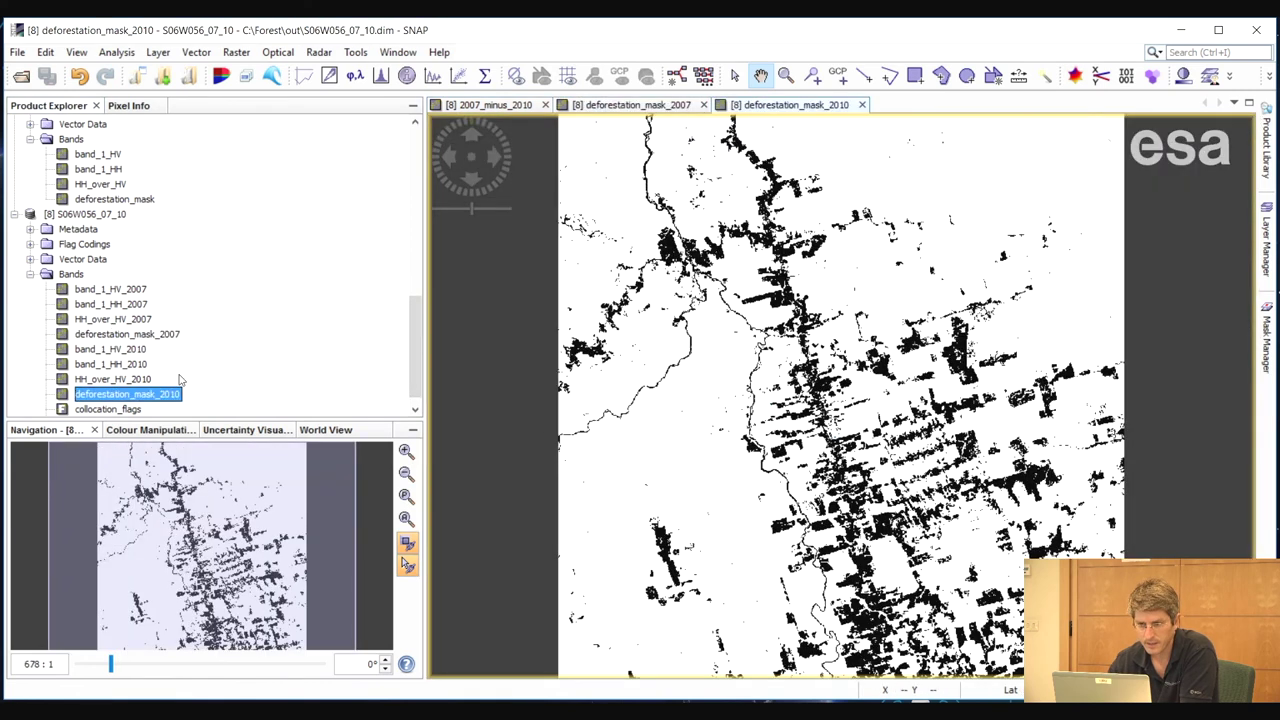
pyautogui.click(398, 52)
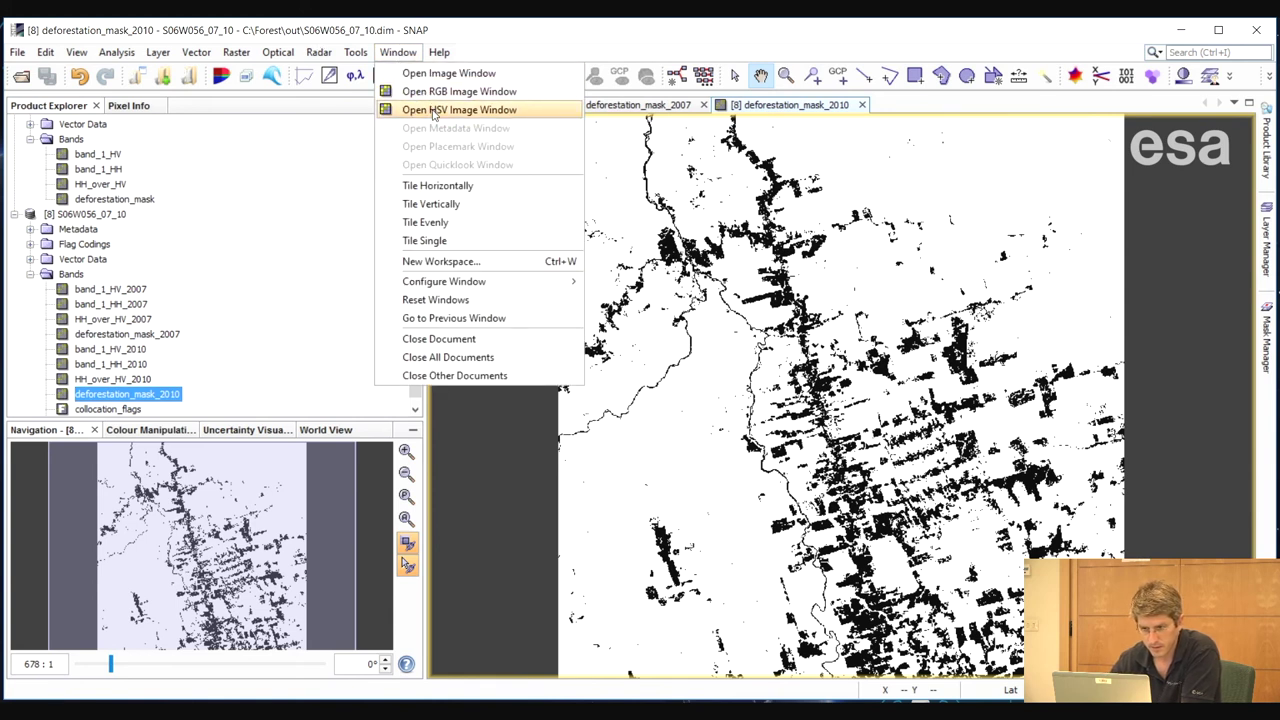
pyautogui.click(445, 188)
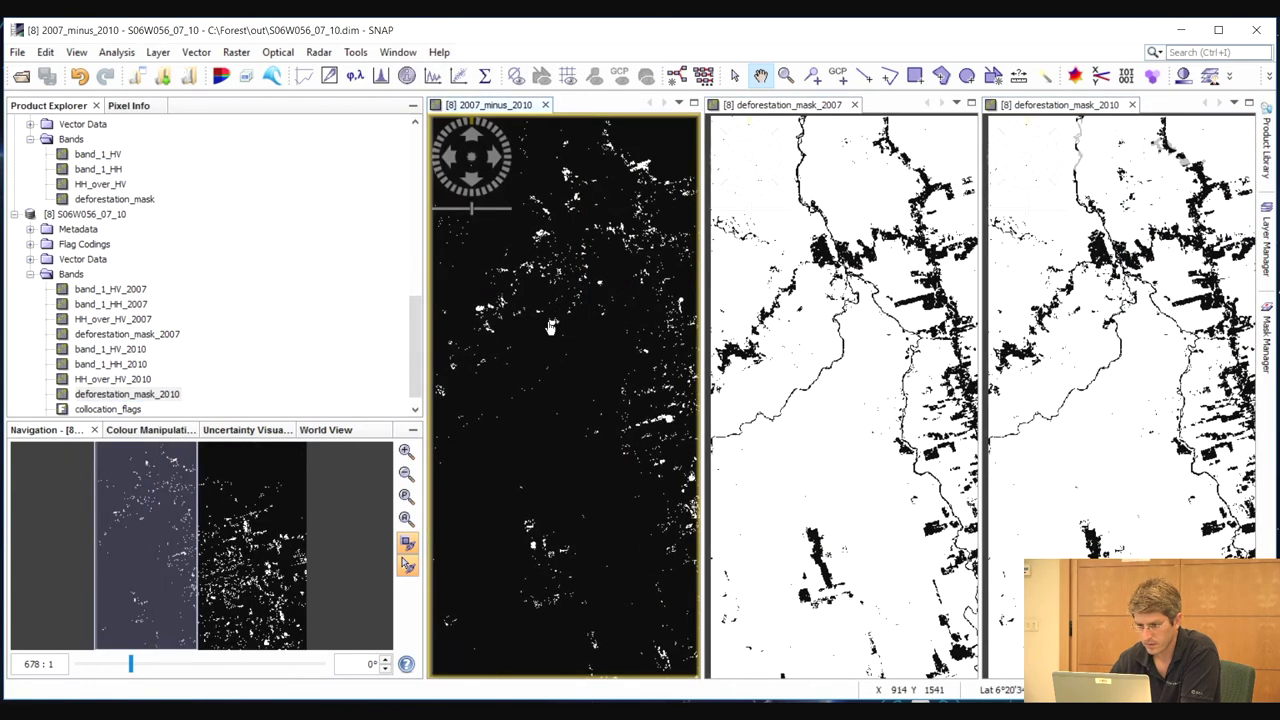
# - Zoom and pan the linked views to compare the same clearings in the 2007, 2010 and change images
pyautogui.scroll(4, 550, 327)
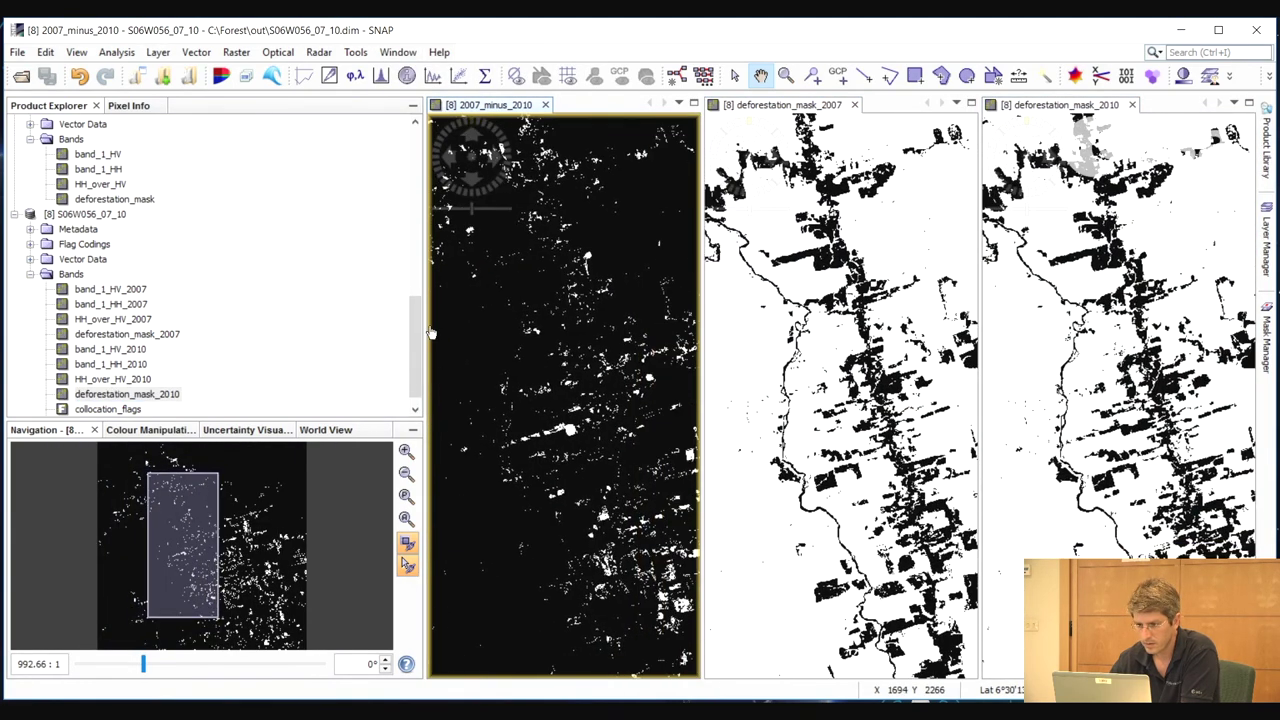
pyautogui.scroll(3, 548, 395)
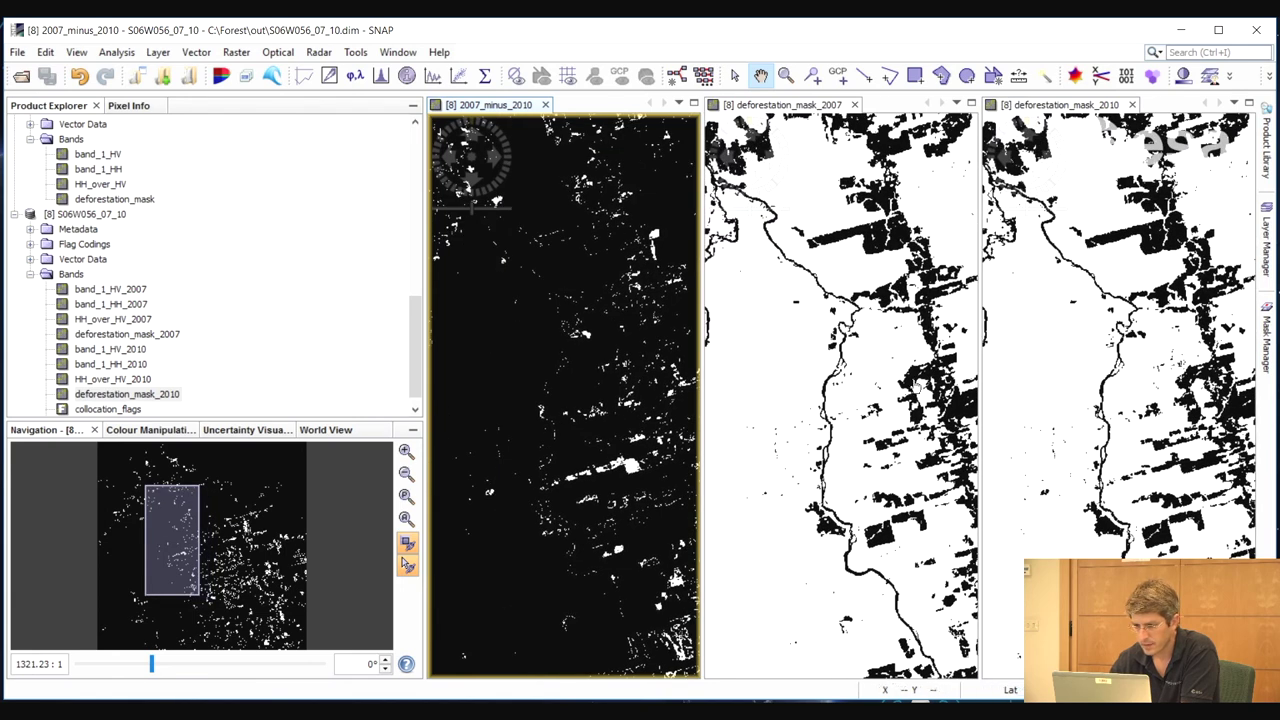
pyautogui.click(920, 326)
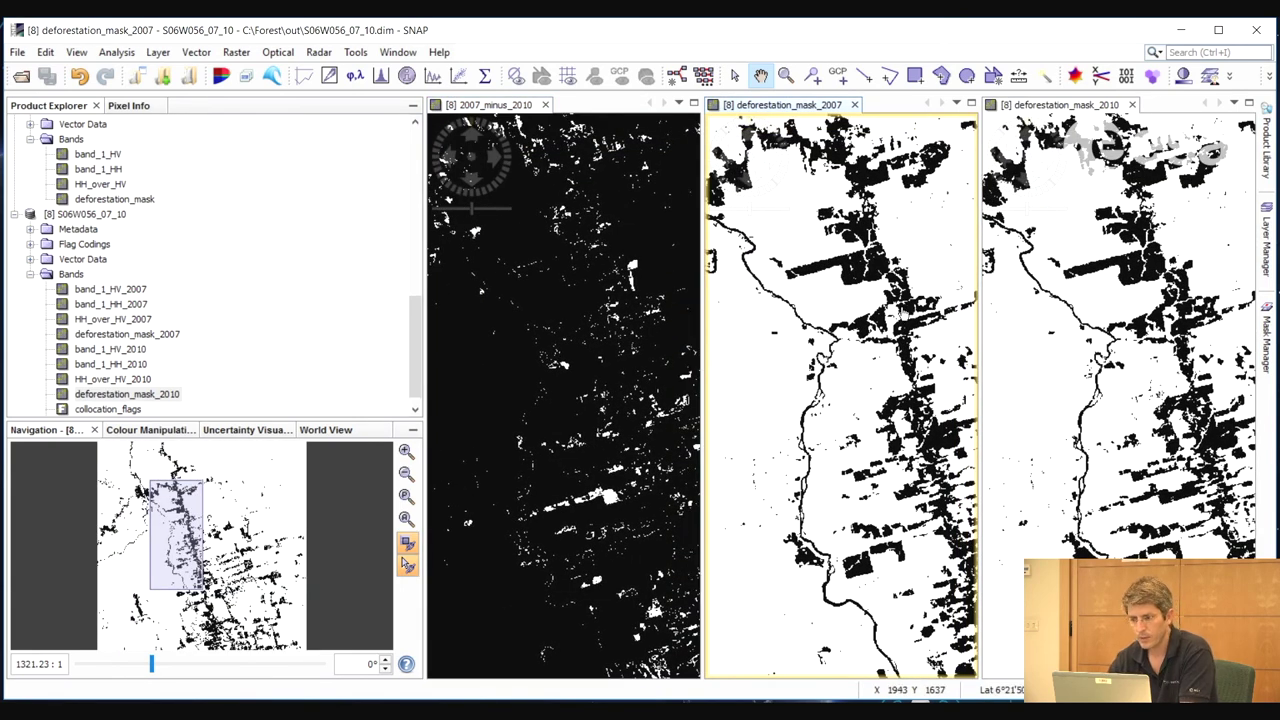
pyautogui.moveTo(853, 301); pyautogui.dragTo(913, 311)
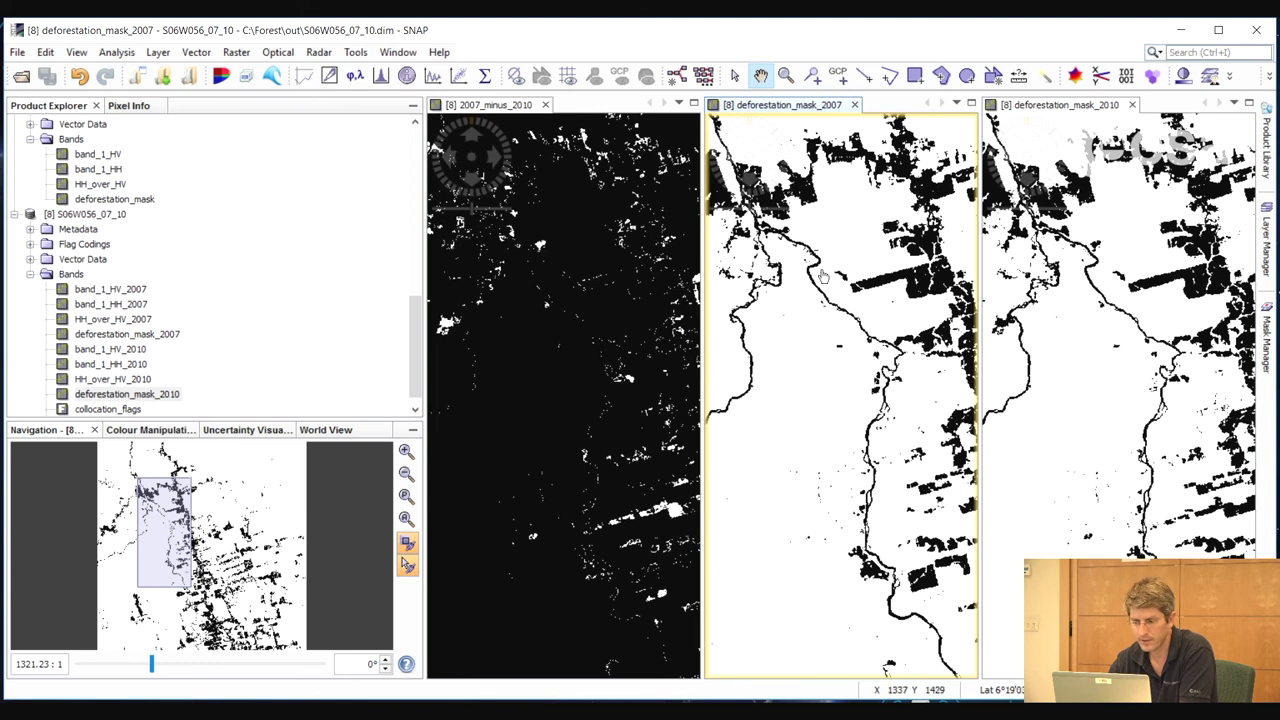
pyautogui.moveTo(707, 347); pyautogui.dragTo(834, 427)
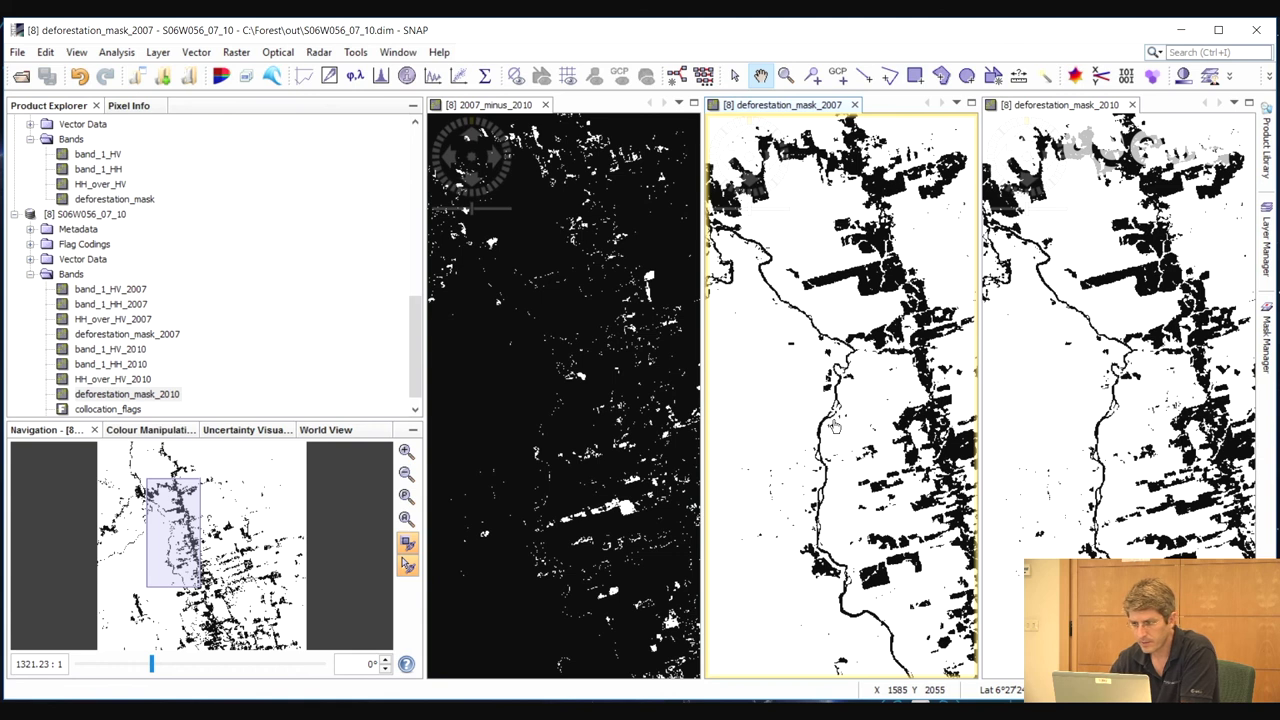
pyautogui.moveTo(510, 325); pyautogui.dragTo(492, 304)
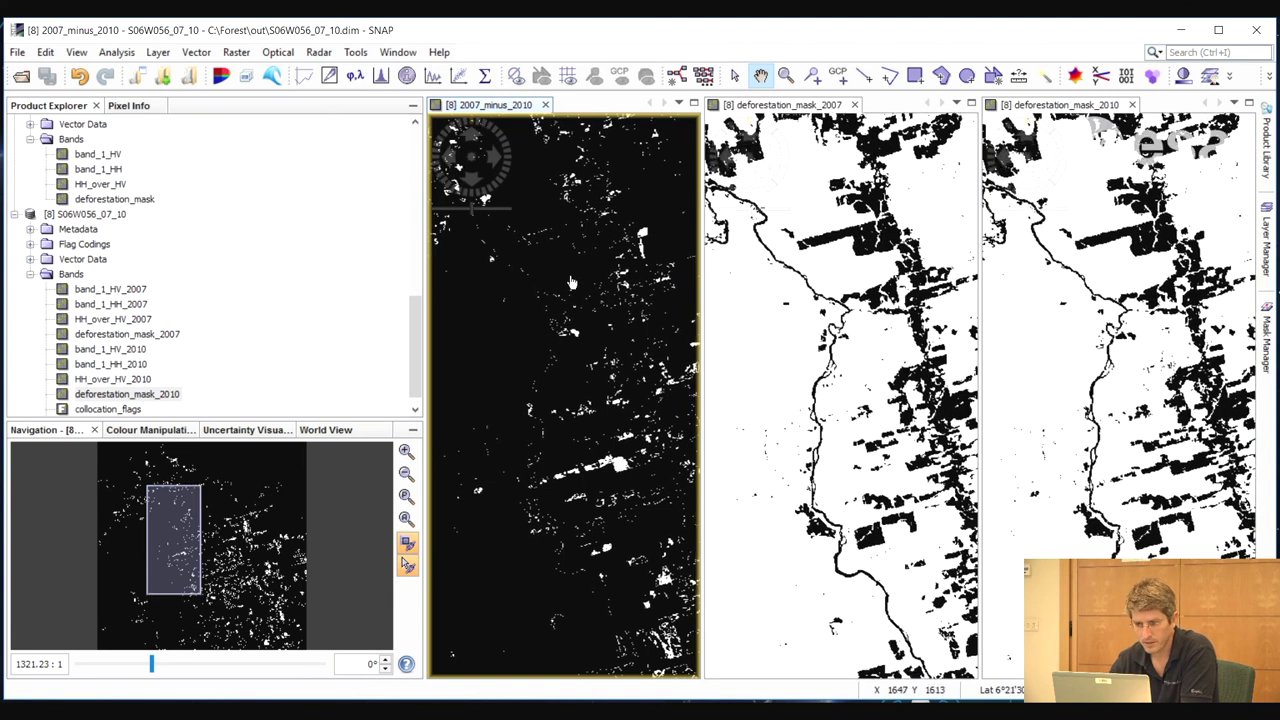
pyautogui.moveTo(566, 270); pyautogui.dragTo(573, 315)
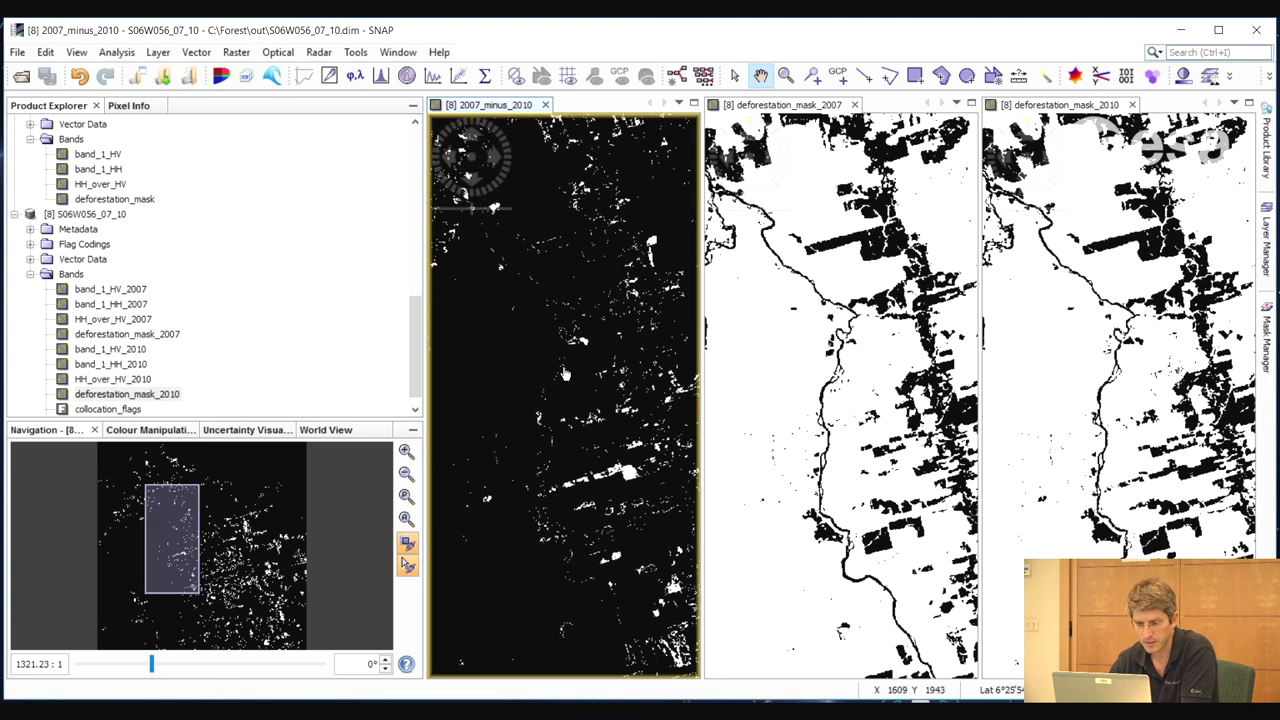
pyautogui.moveTo(564, 488); pyautogui.dragTo(537, 465)
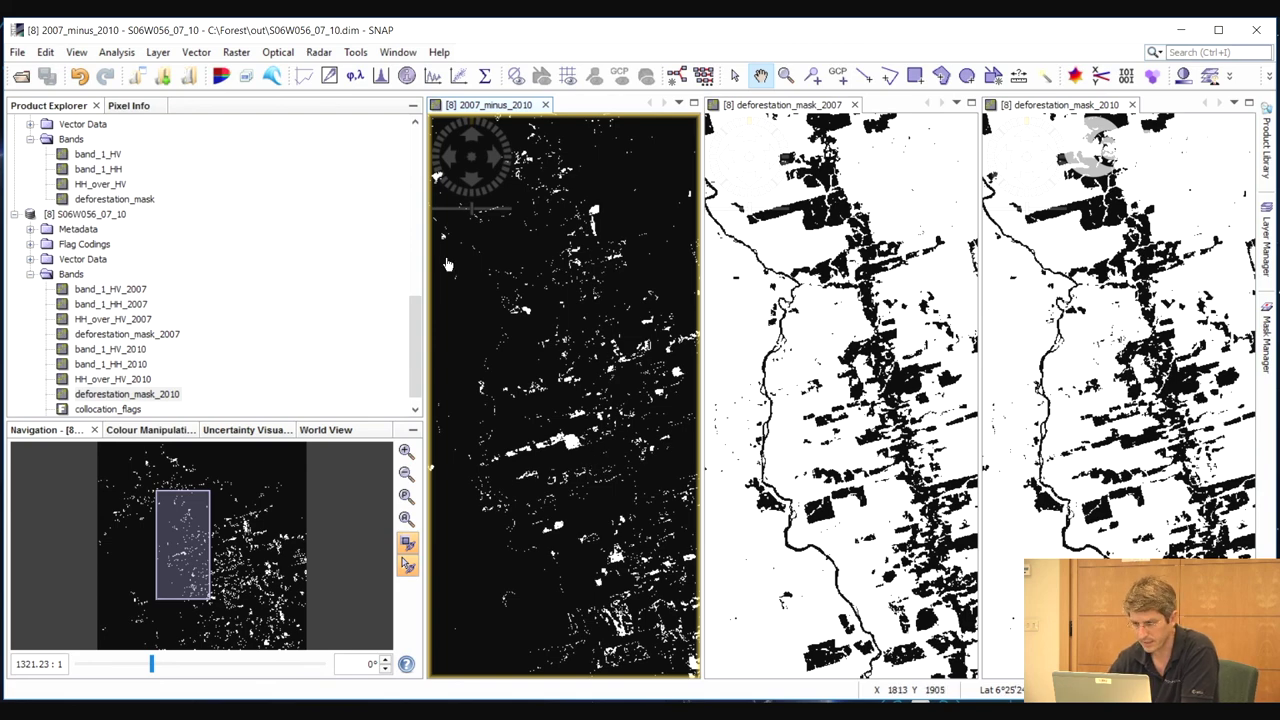
pyautogui.scroll(-2, 448, 265)
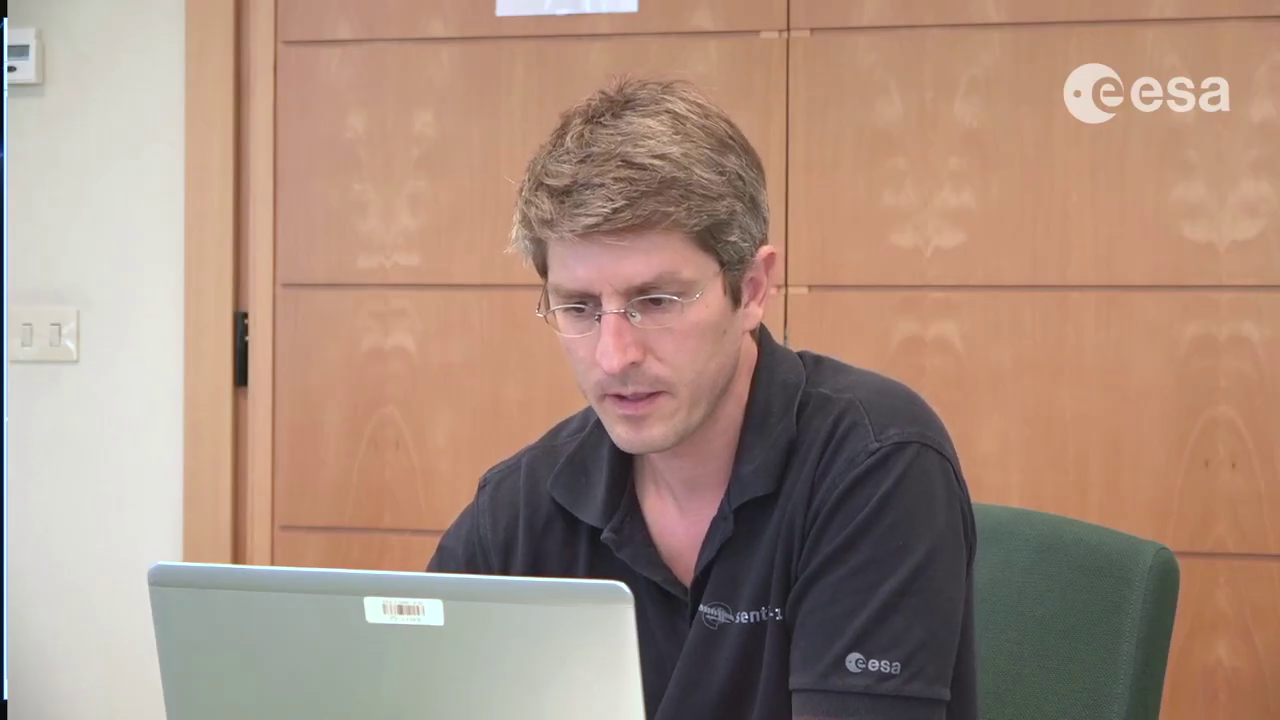